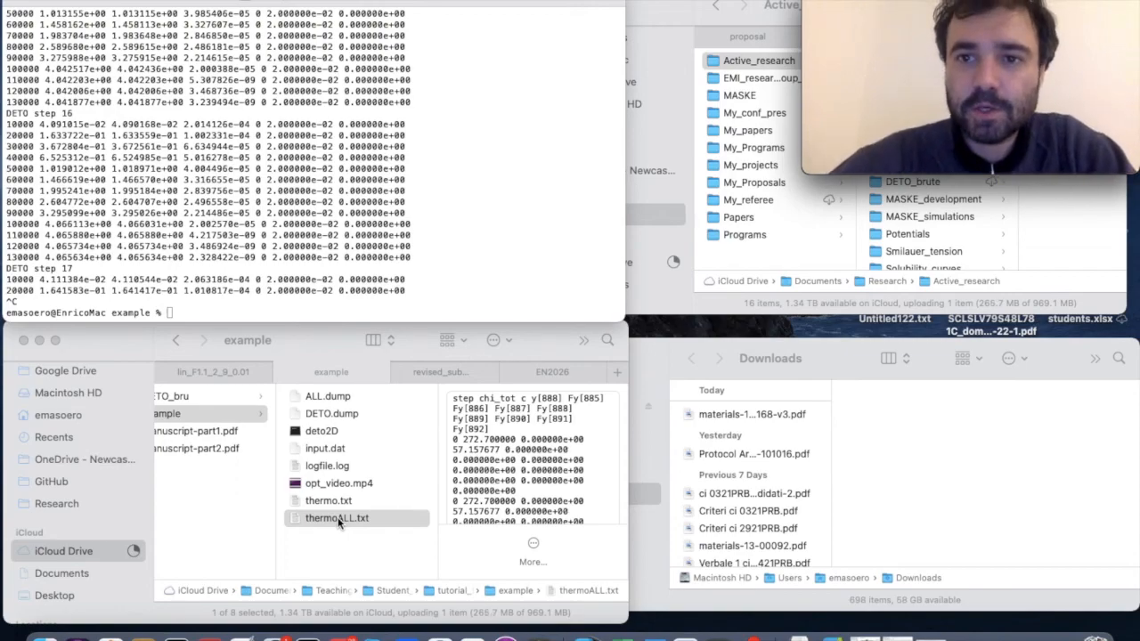
- Create a new folder and move it out of the example folder into the parent tutorial_DETO folder
{"action": "scroll", "coordinate": [223, 486], "scroll_direction": "left", "scroll_amount": 2}
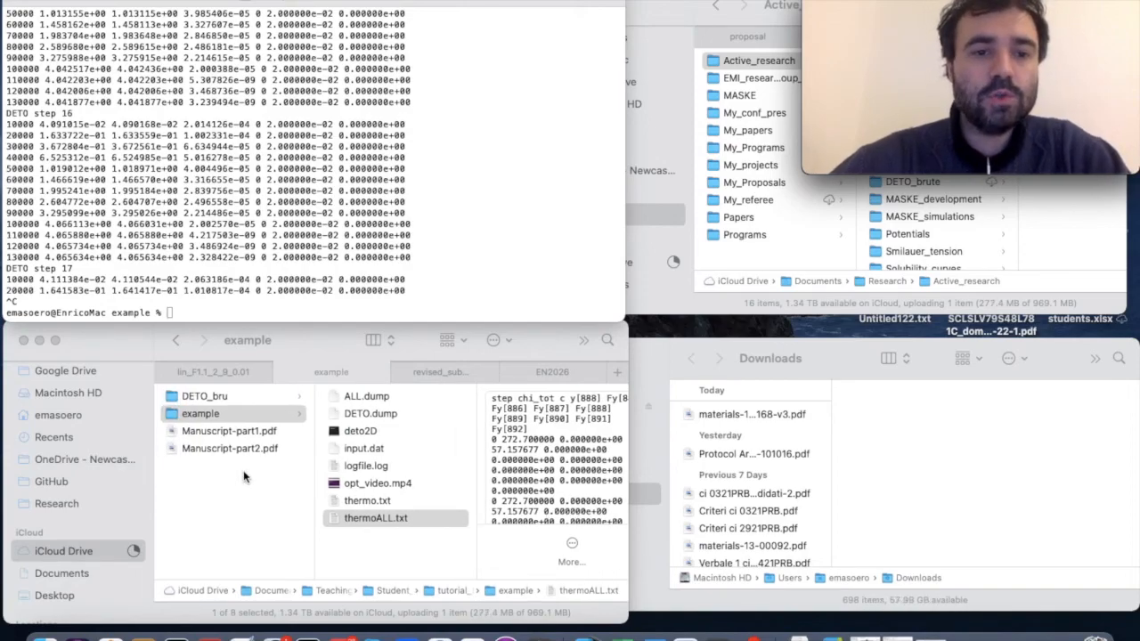
{"action": "left_click", "coordinate": [243, 472]}
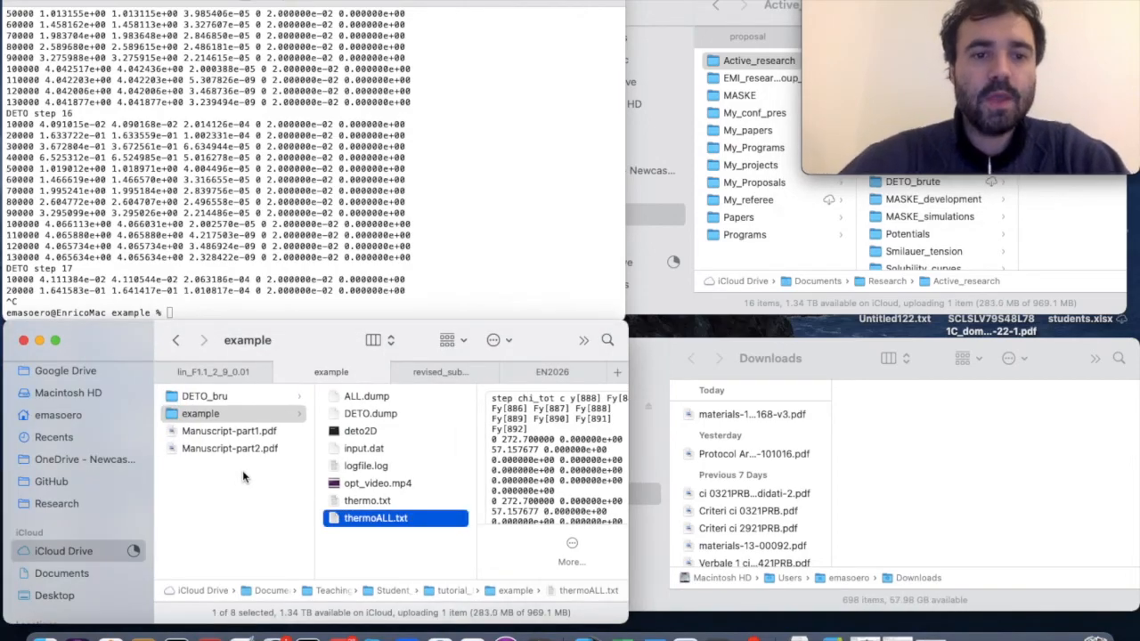
{"action": "key", "text": "super+shift+n"}
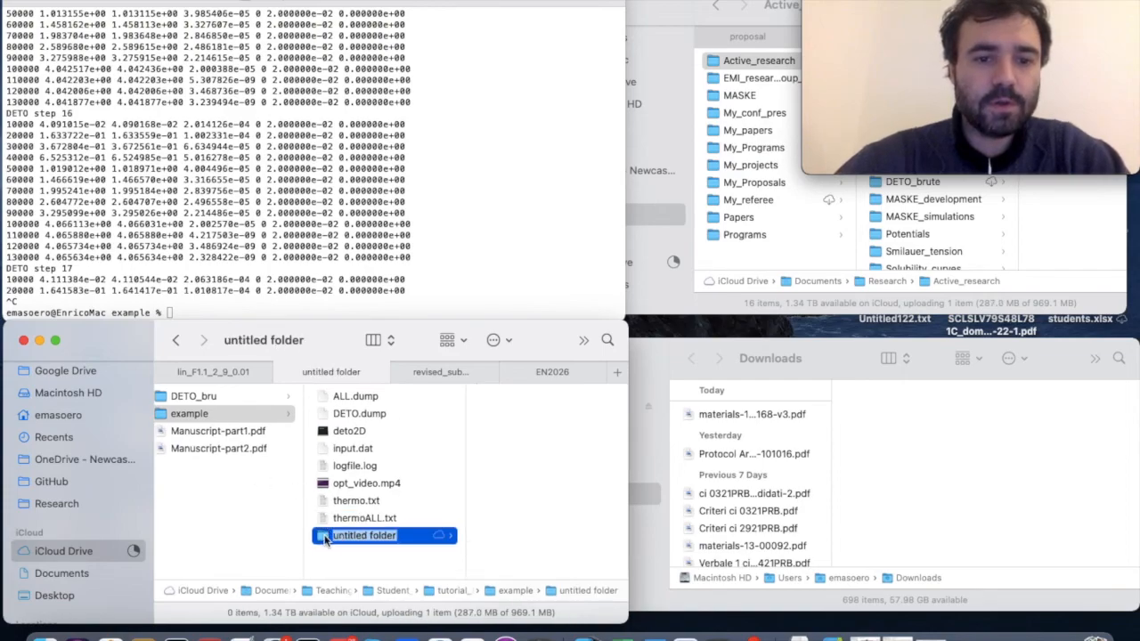
{"action": "key", "text": "Return"}
{"action": "left_click_drag", "start_coordinate": [260, 508], "coordinate": [214, 481]}
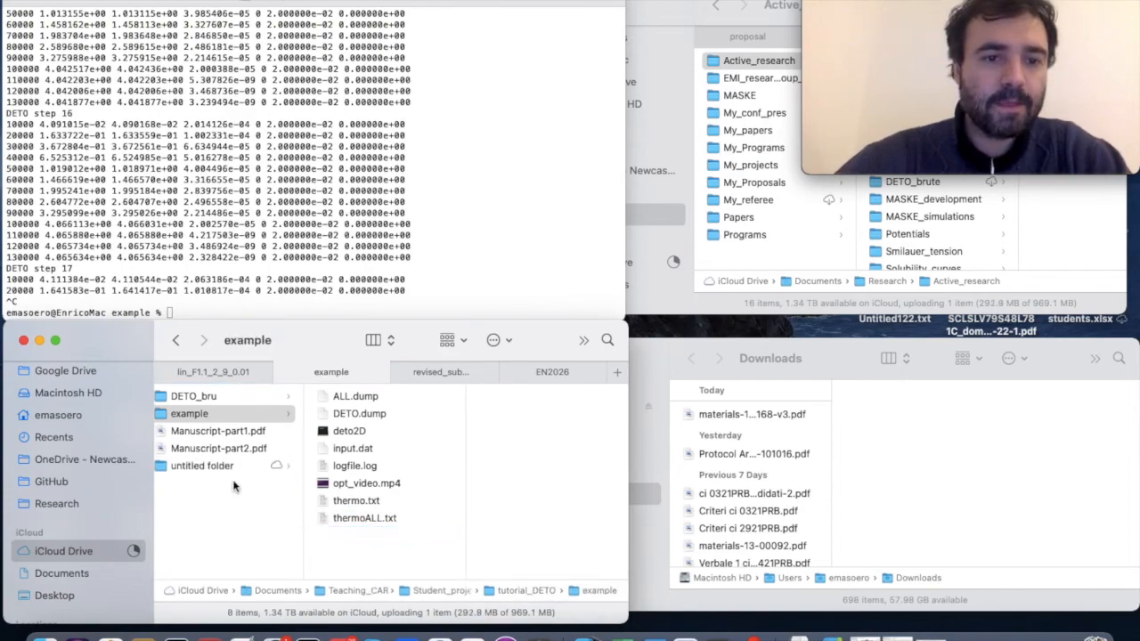
- Rename the untitled folder in tutorial_DETO as ex2
{"action": "left_click", "coordinate": [232, 473]}
{"action": "key", "text": "Return"}
{"action": "type", "text": "ex"}
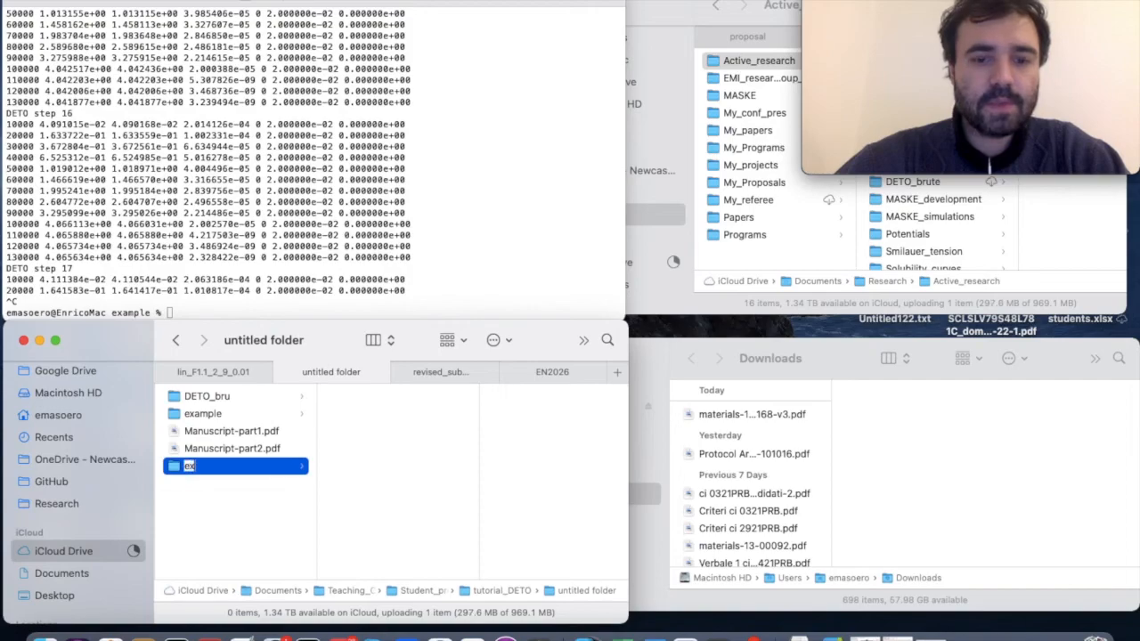
{"action": "type", "text": "2"}
{"action": "key", "text": "Return"}
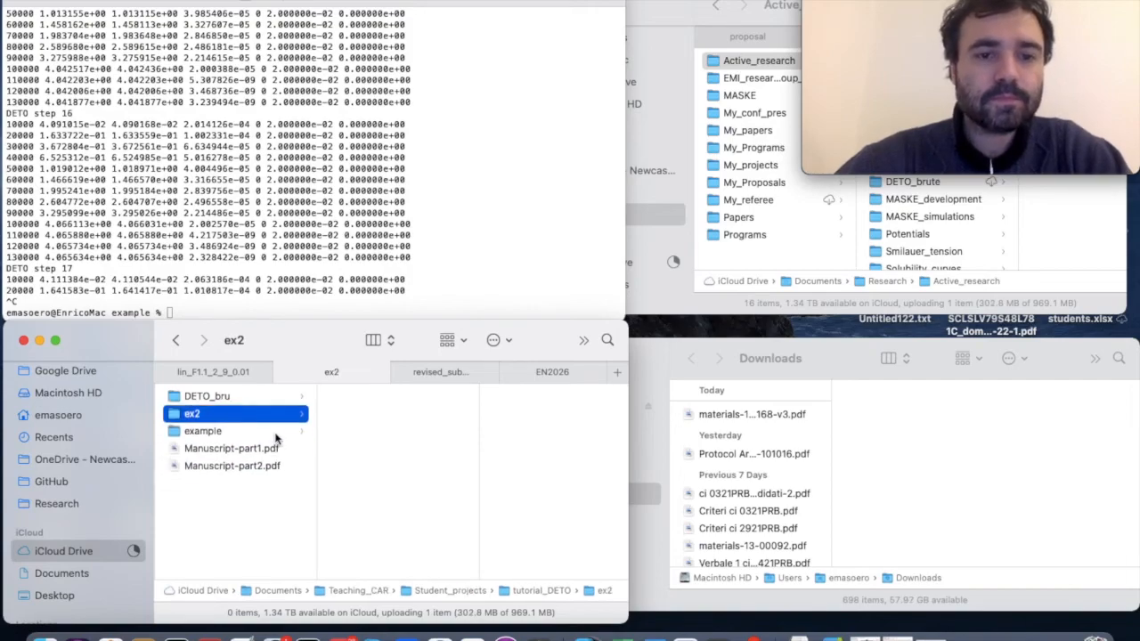
- Copy deto2D and input.dat from the example folder into the ex2 folder
{"action": "left_click", "coordinate": [256, 432]}
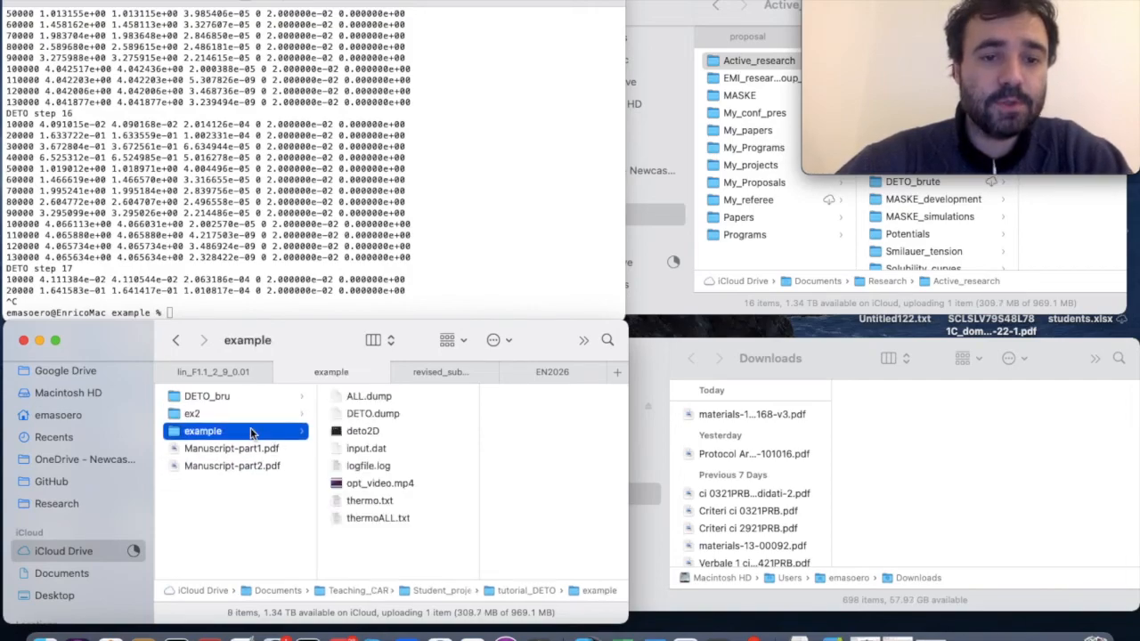
{"action": "left_click", "coordinate": [358, 450]}
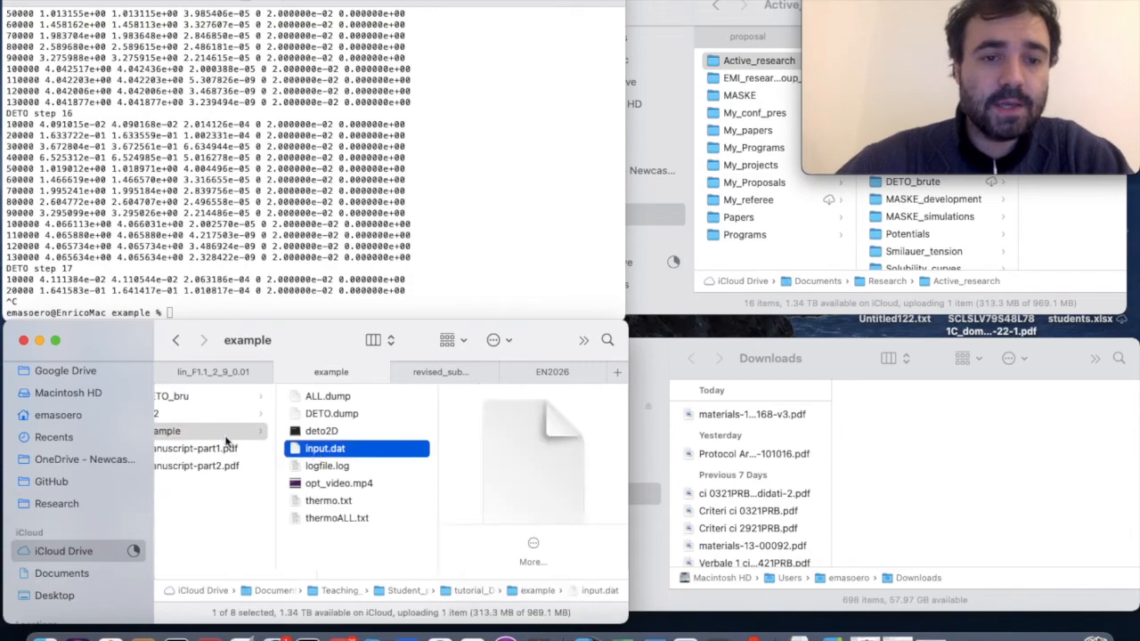
{"action": "left_click", "coordinate": [321, 432], "text": "shift"}
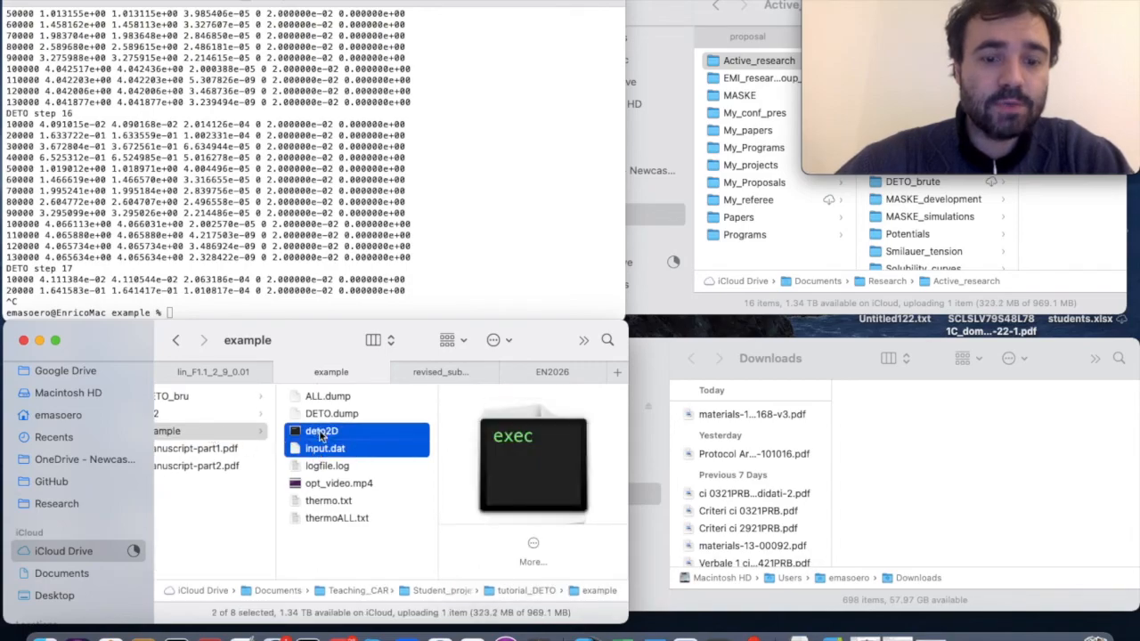
{"action": "scroll", "coordinate": [321, 435], "scroll_direction": "left", "scroll_amount": 2}
{"action": "left_click", "coordinate": [221, 414]}
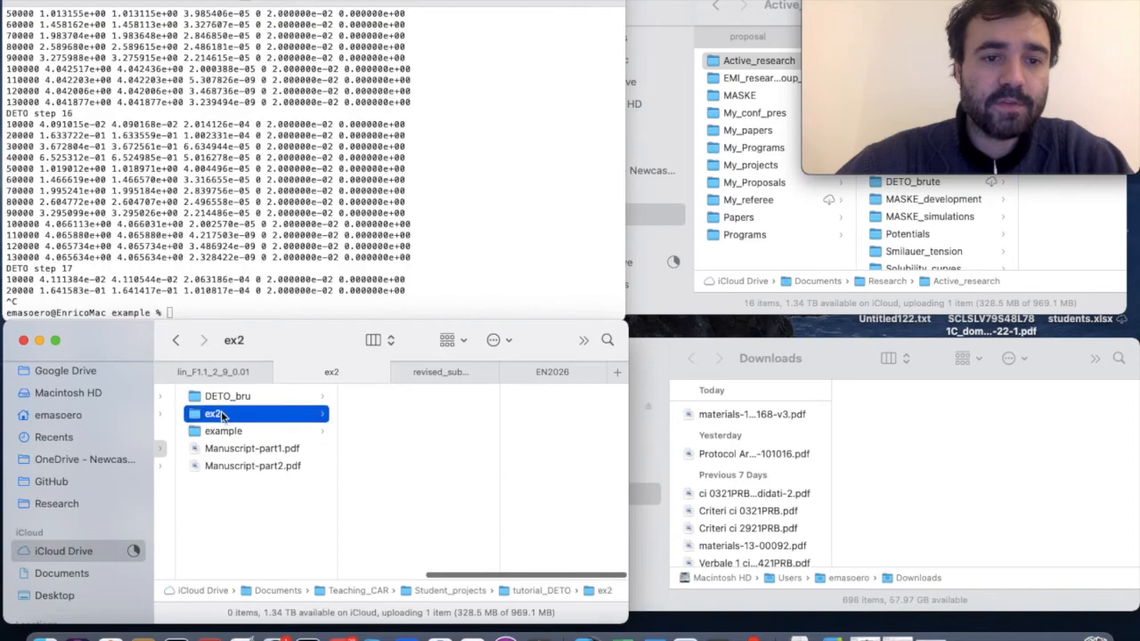
- Point out the DETO.dump file in the example folder
{"action": "left_click", "coordinate": [238, 432]}
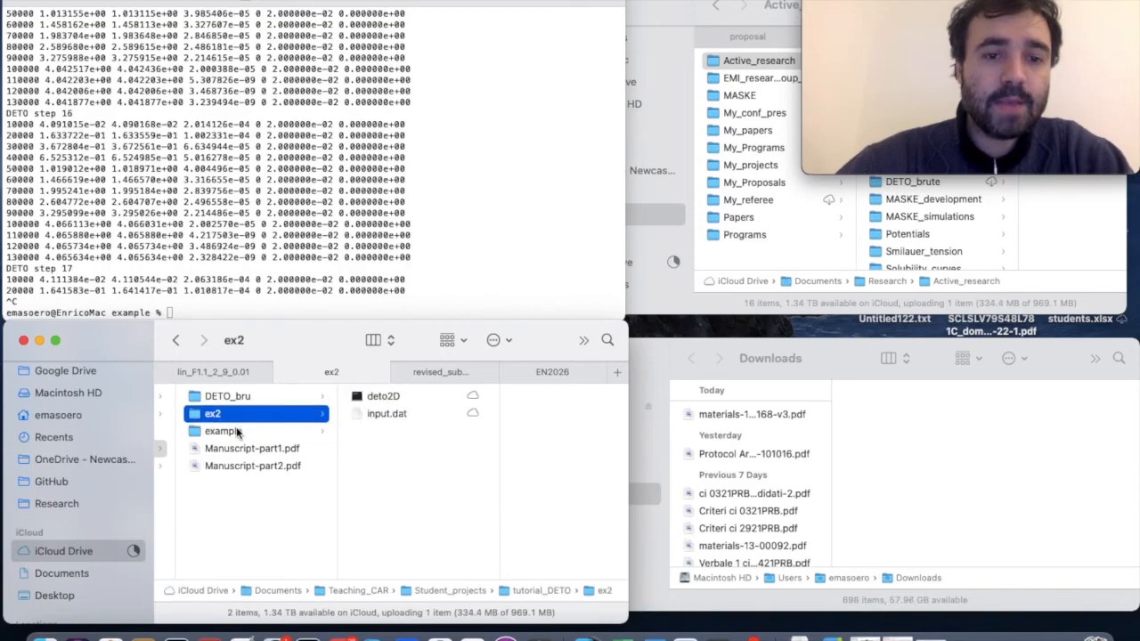
{"action": "left_click", "coordinate": [373, 415]}
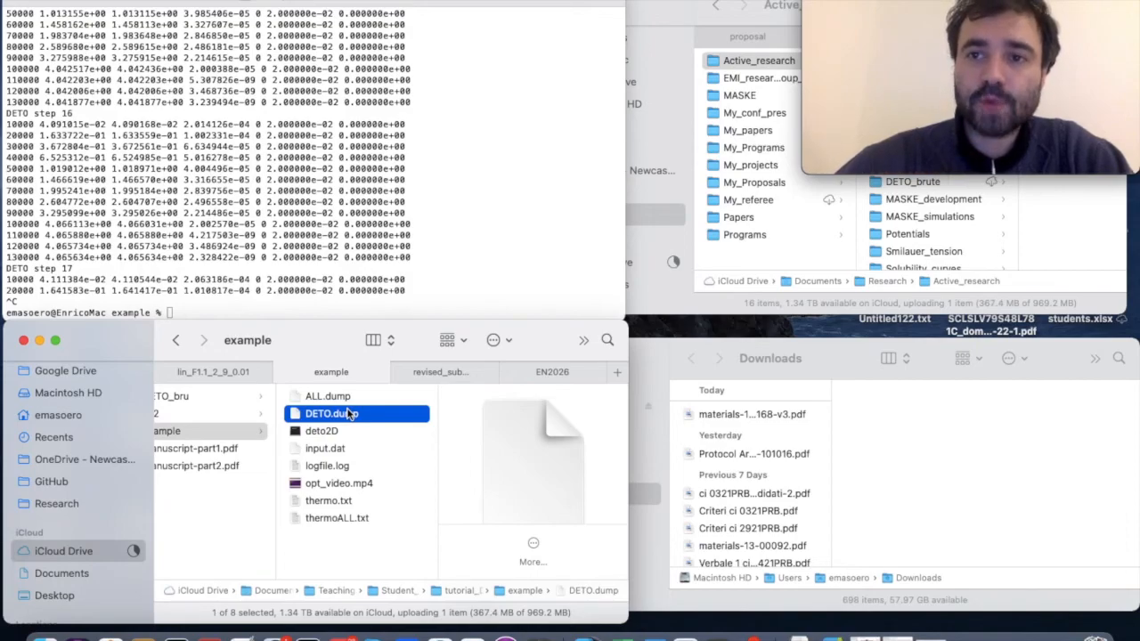
{"action": "scroll", "coordinate": [359, 429], "scroll_direction": "left", "scroll_amount": 3}
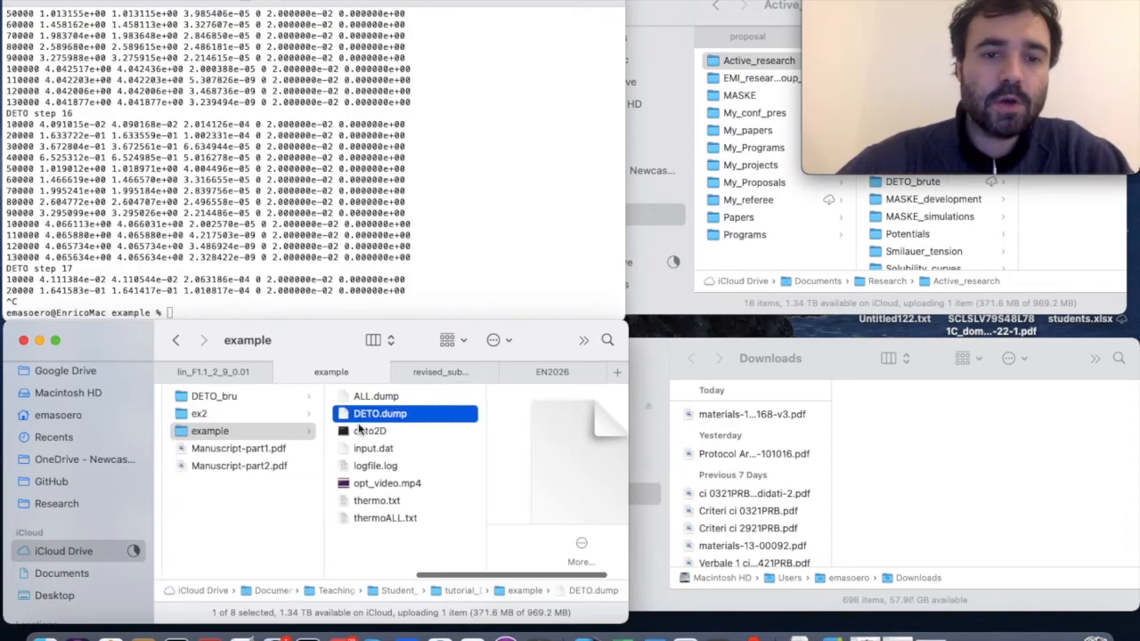
{"action": "scroll", "coordinate": [359, 430], "scroll_direction": "left", "scroll_amount": 2}
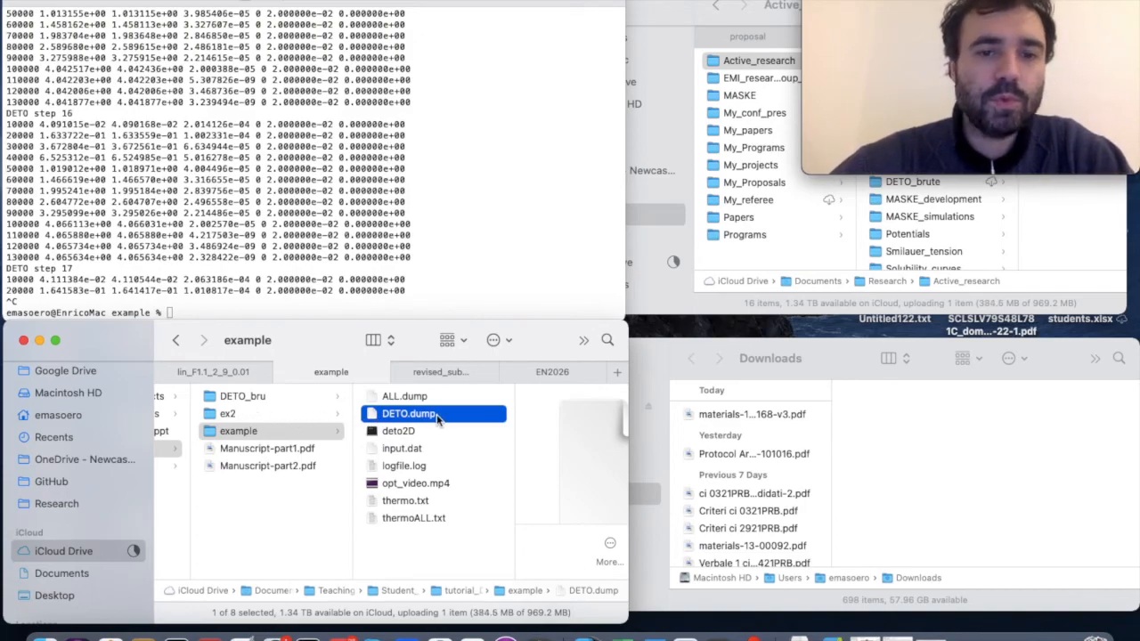
- Open input.dat from the ex2 folder and fit its window above the file browser
{"action": "left_click", "coordinate": [269, 414]}
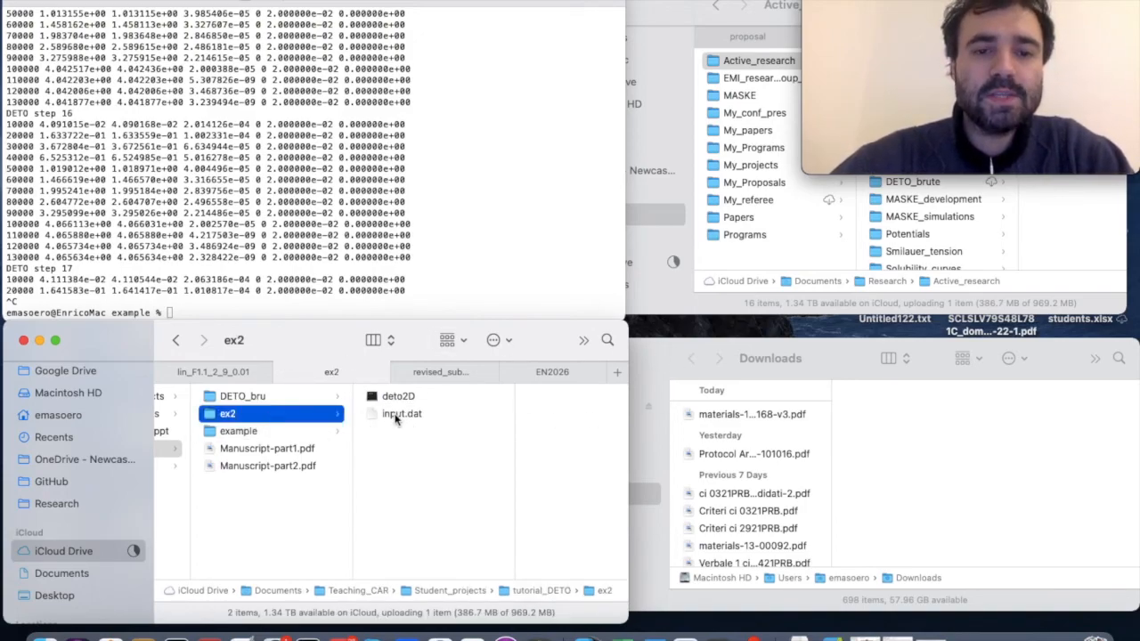
{"action": "double_click", "coordinate": [395, 416]}
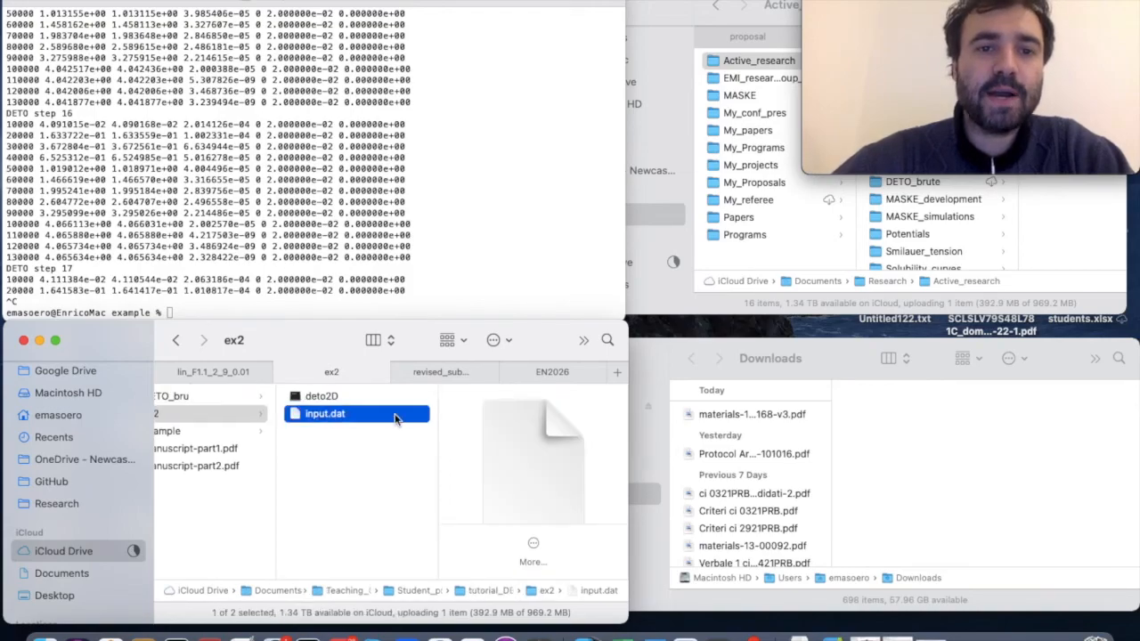
{"action": "left_click_drag", "start_coordinate": [481, 51], "coordinate": [350, 2]}
{"action": "left_click_drag", "start_coordinate": [539, 316], "coordinate": [623, 314]}
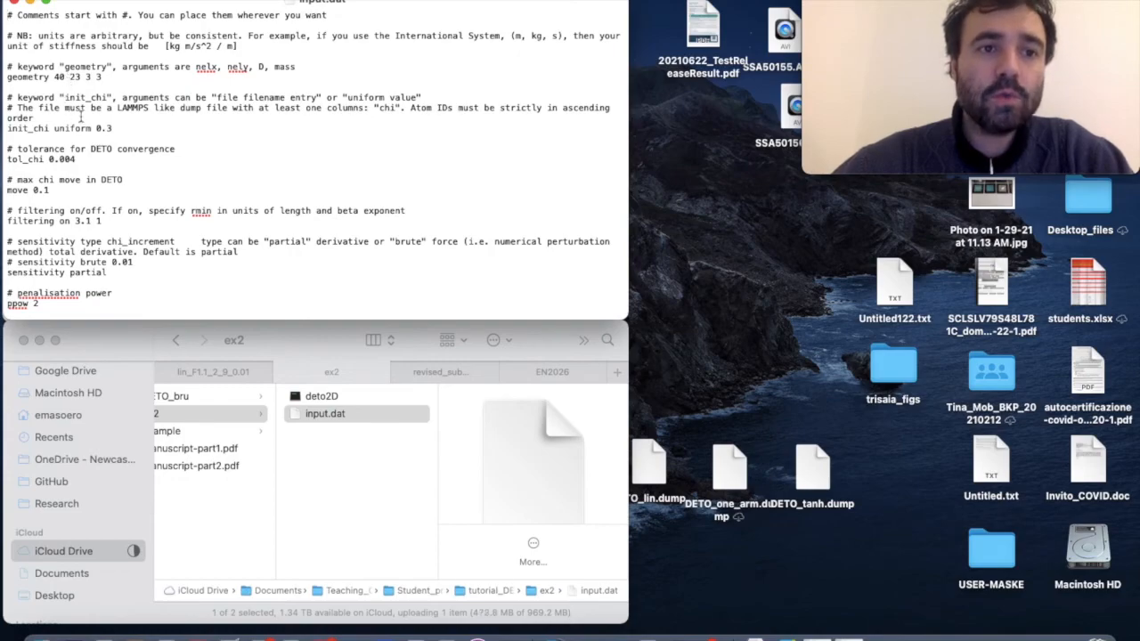
- Comment out the "init_chi uniform 0.3" line in input.dat with a # sign
{"action": "left_click", "coordinate": [121, 127]}
{"action": "left_click_drag", "start_coordinate": [121, 128], "coordinate": [4, 128]}
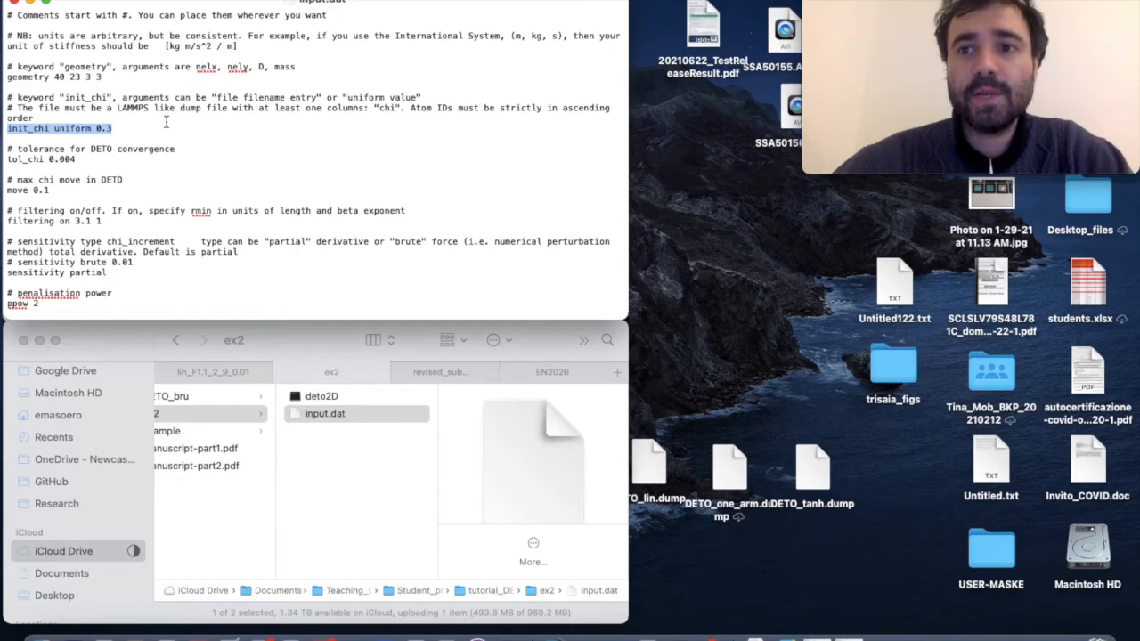
{"action": "left_click", "coordinate": [141, 131]}
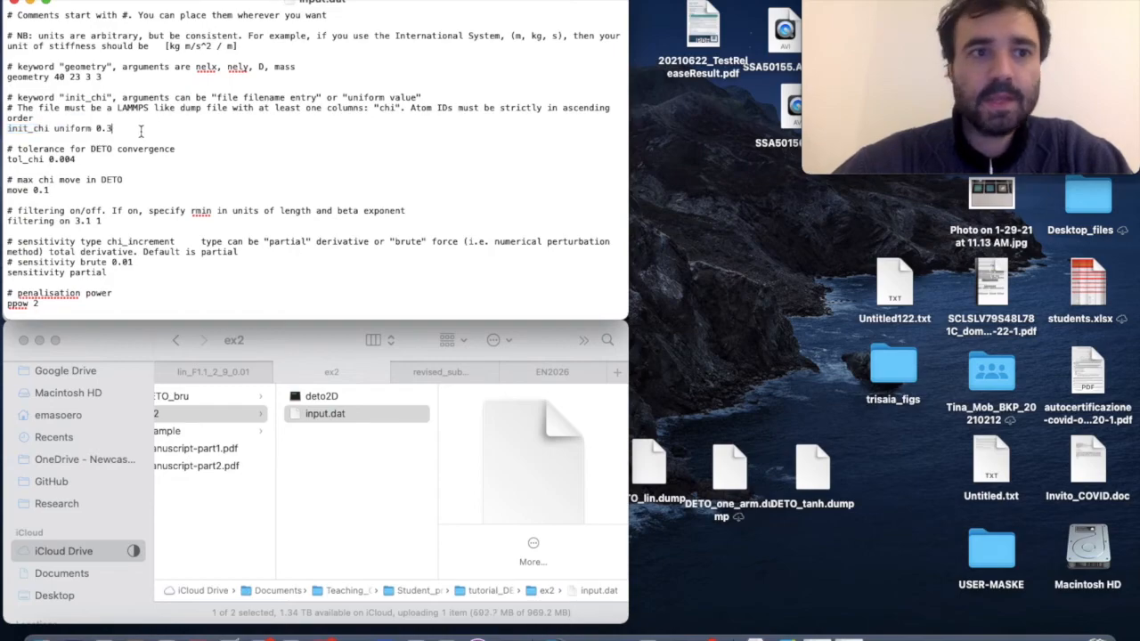
{"action": "left_click", "coordinate": [8, 128]}
{"action": "type", "text": "#"}
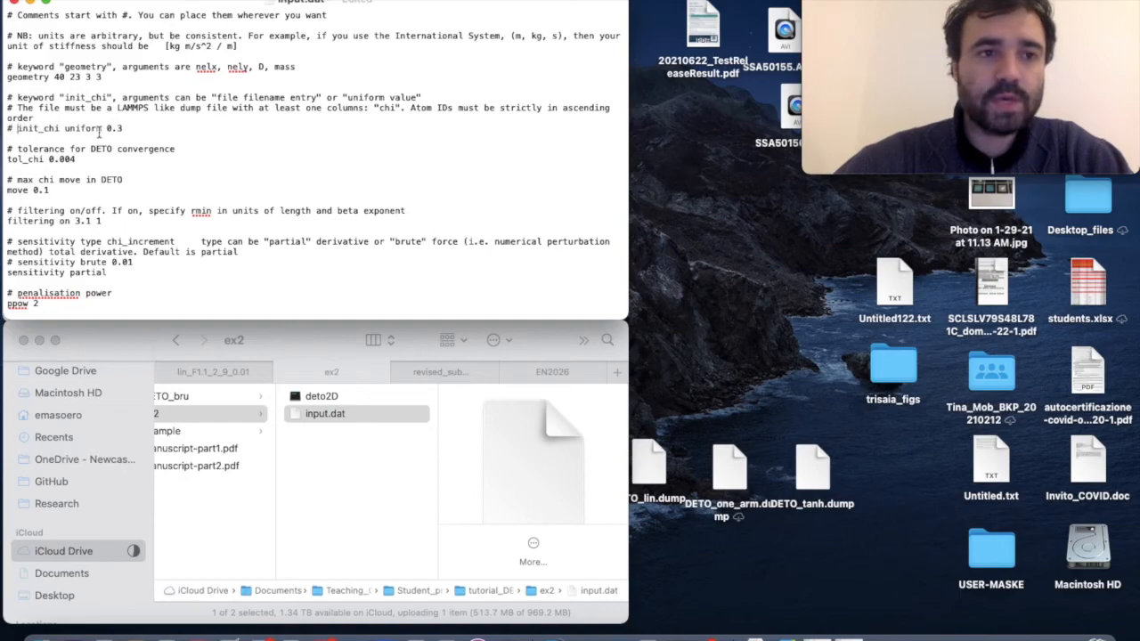
- Add a new line "init_chi file ../example/" below the commented-out init_chi line
{"action": "left_click", "coordinate": [154, 129]}
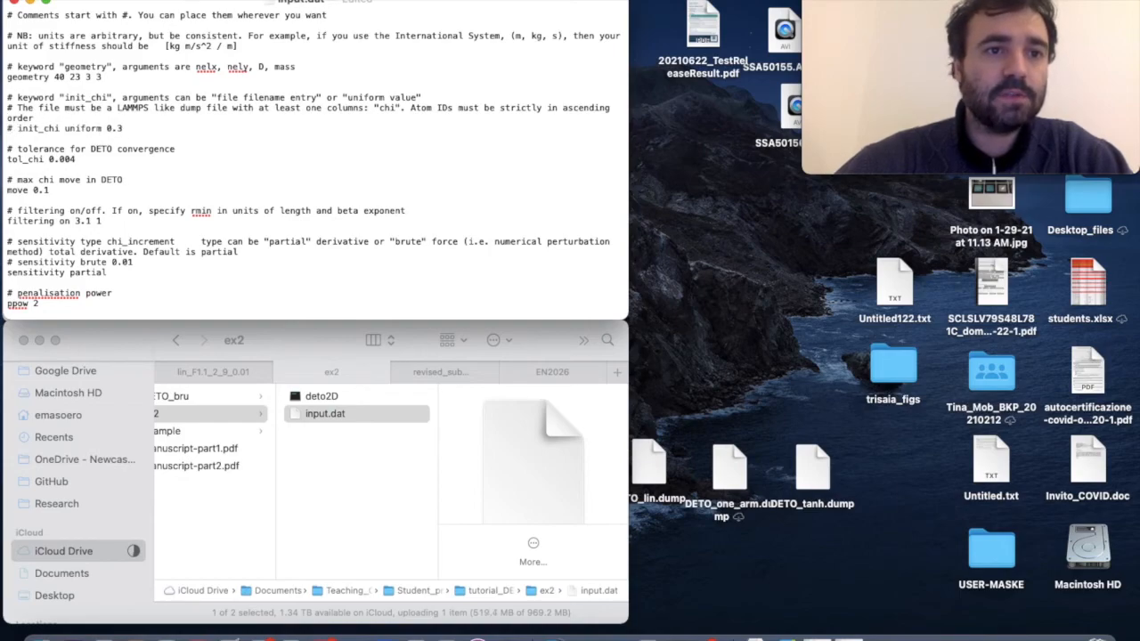
{"action": "key", "text": "Return"}
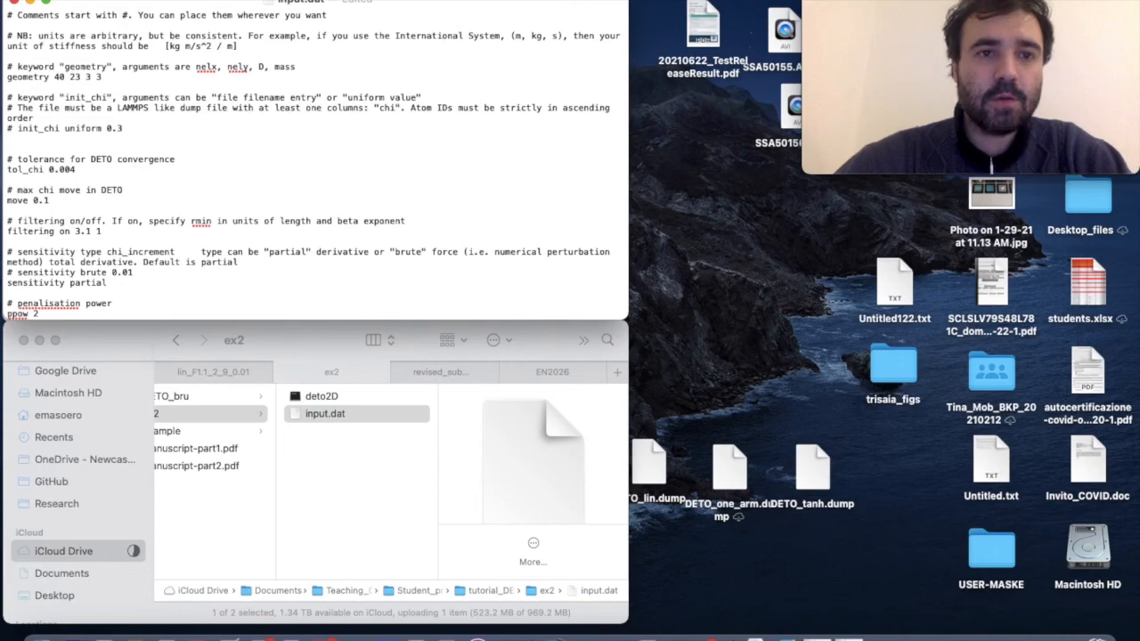
{"action": "type", "text": "init"}
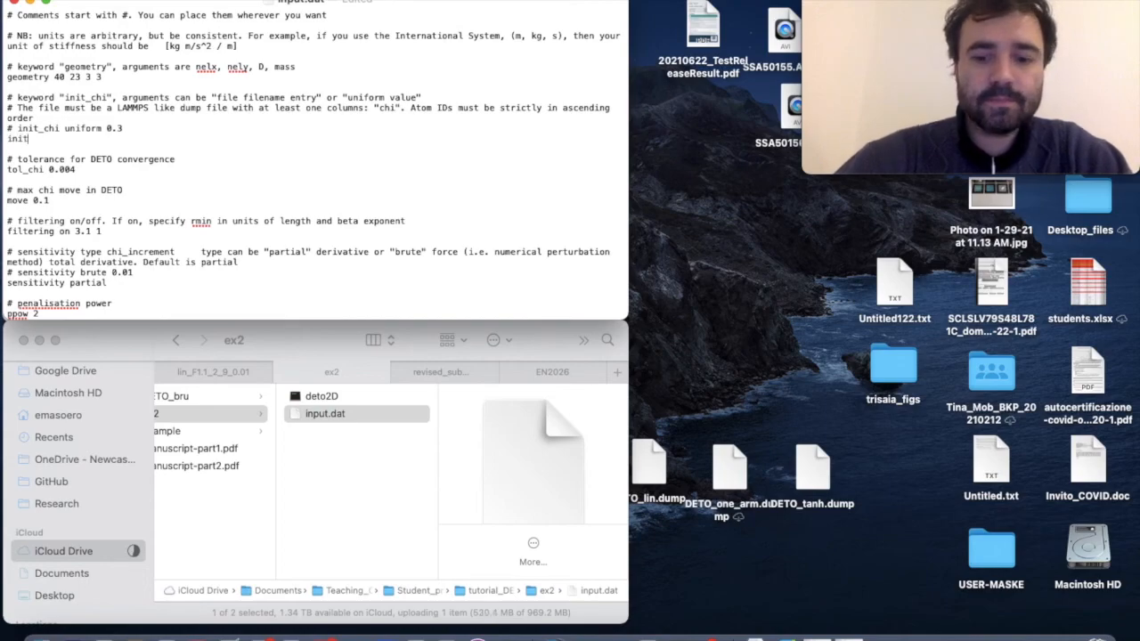
{"action": "type", "text": "_chi file"}
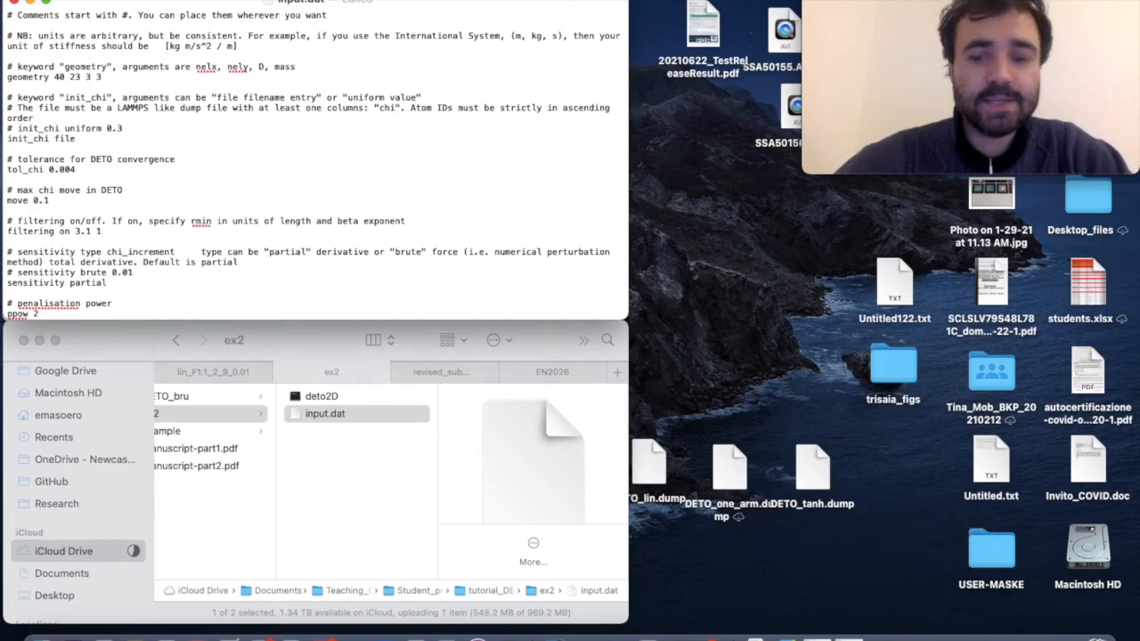
{"action": "type", "text": " .."}
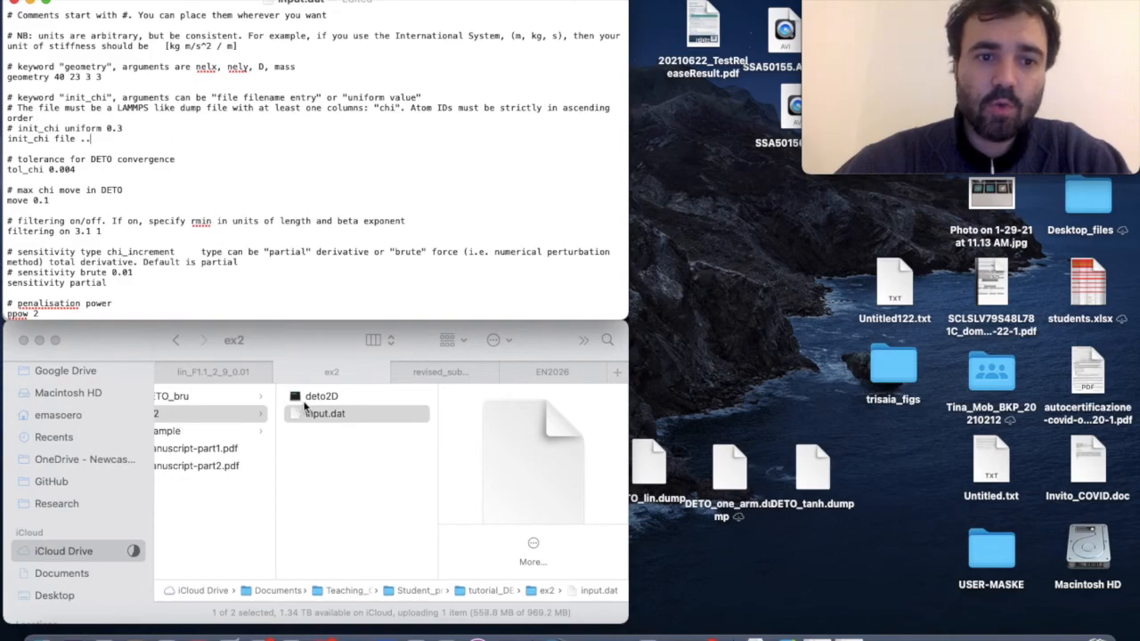
{"action": "type", "text": "/e"}
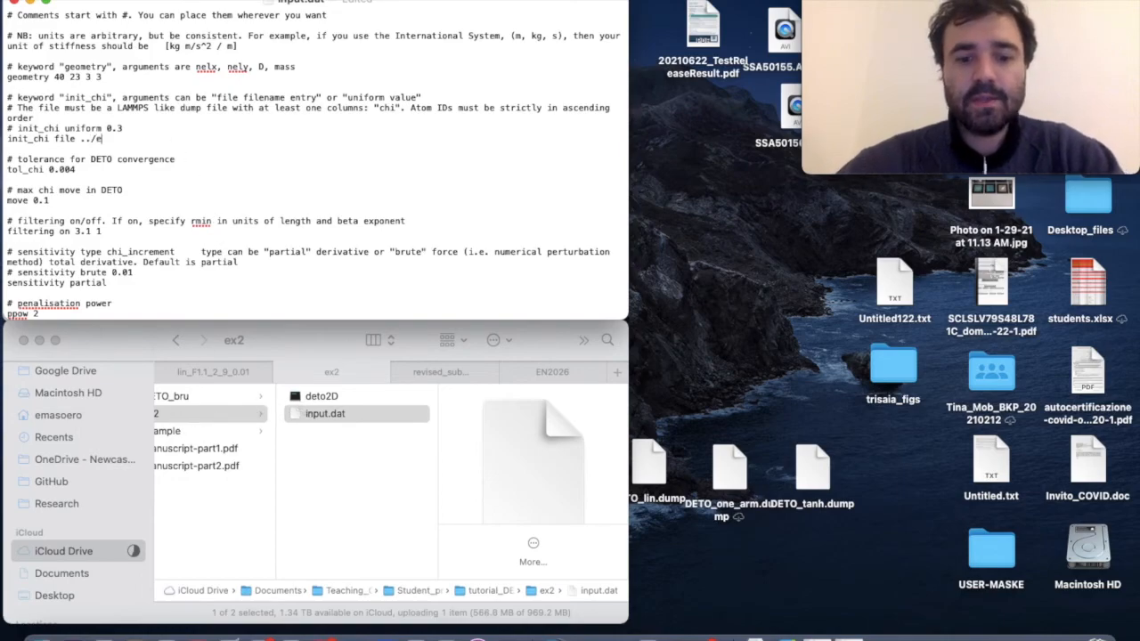
{"action": "type", "text": "xample/"}
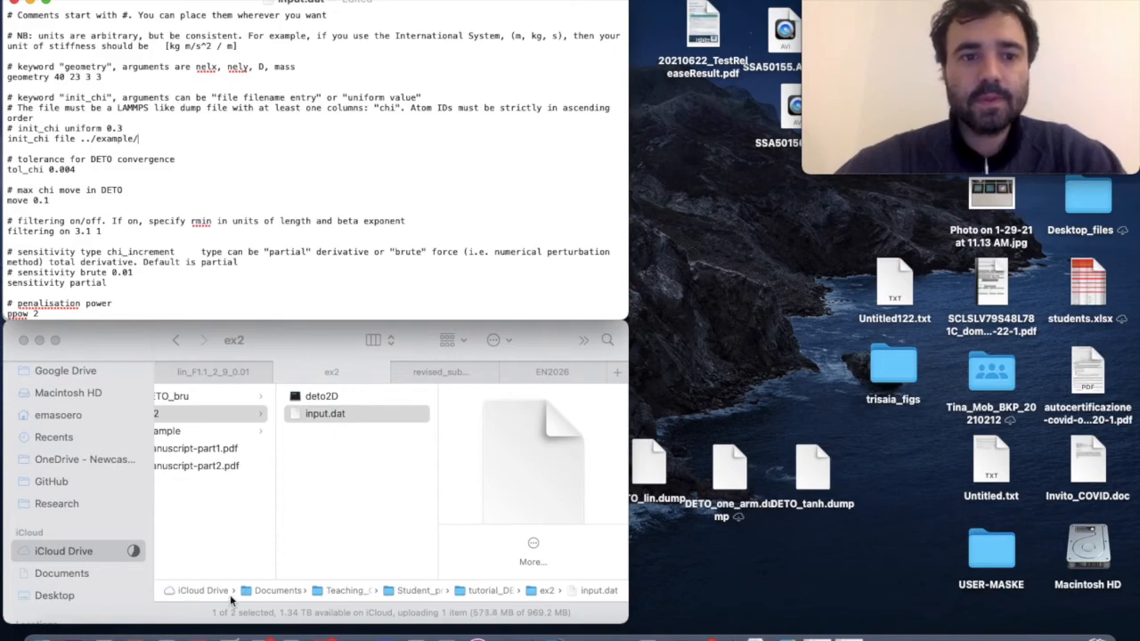
- Check the dump file's name in the example folder and complete the init_chi path with DETO.dump
{"action": "left_click", "coordinate": [223, 433]}
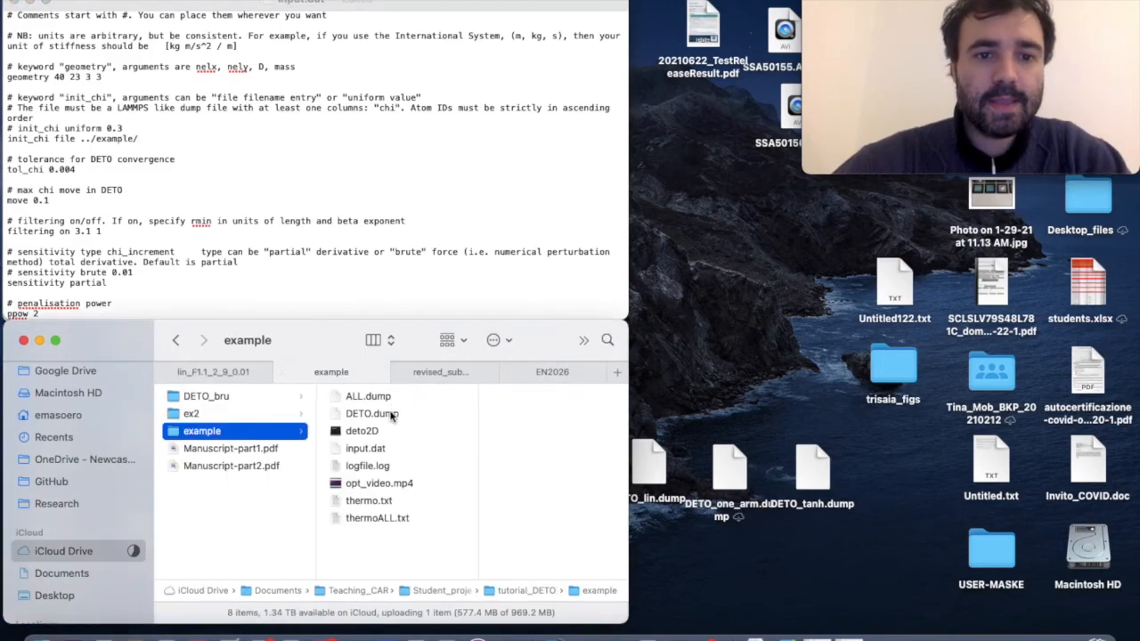
{"action": "left_click", "coordinate": [167, 134]}
{"action": "type", "text": "DUMP"}
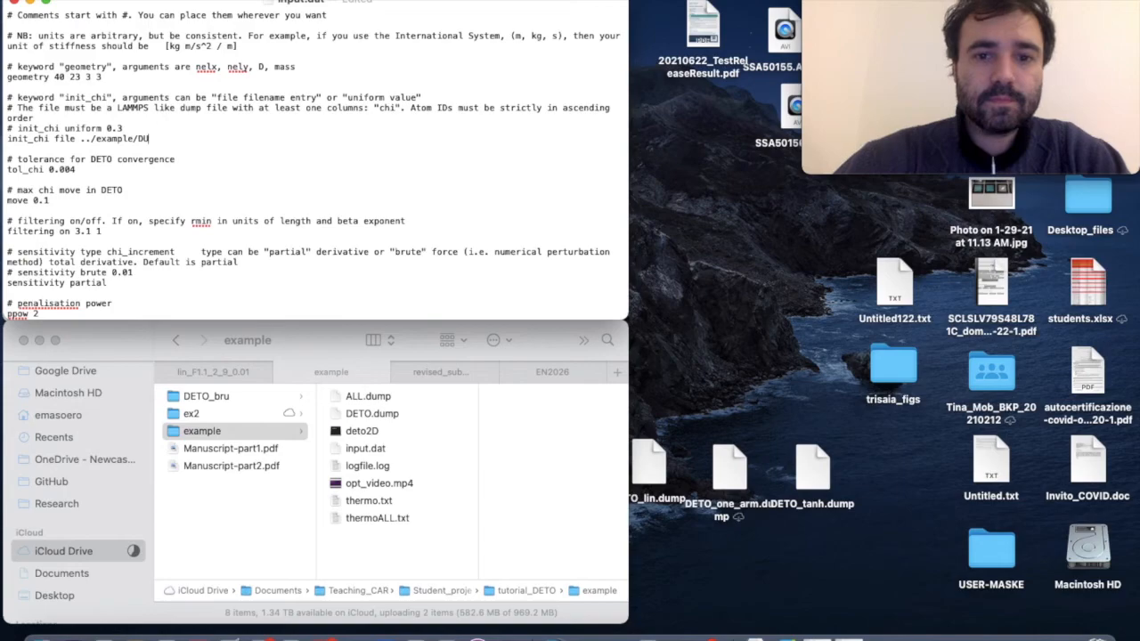
{"action": "key", "text": "BackSpace"}
{"action": "key", "text": "BackSpace"}
{"action": "key", "text": "BackSpace"}
{"action": "key", "text": "BackSpace"}
{"action": "type", "text": "DETO.dump"}
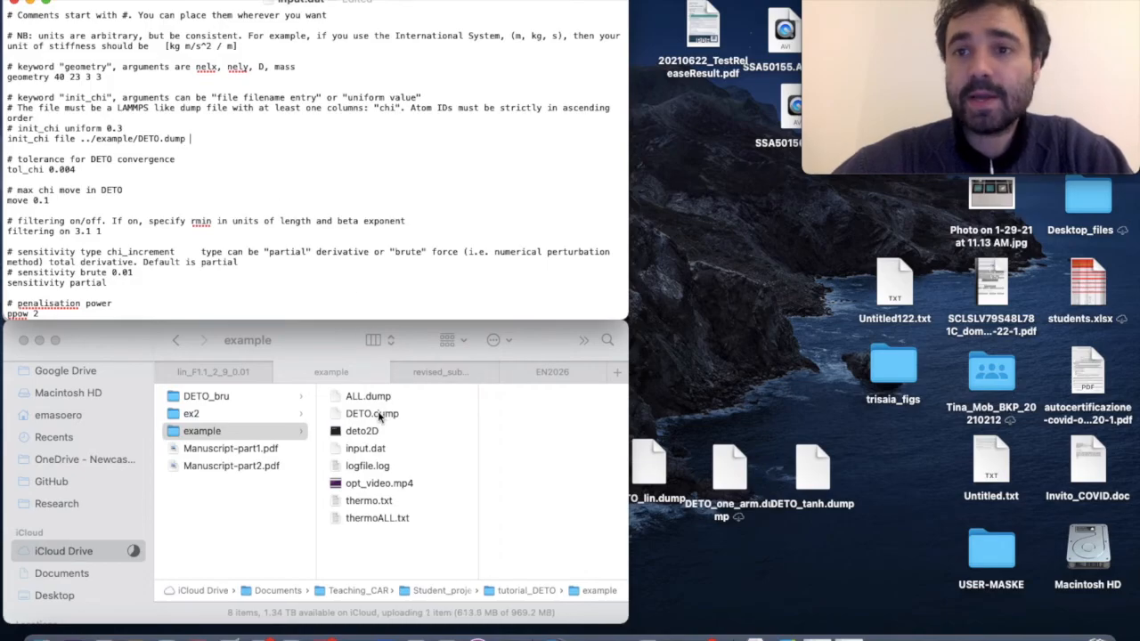
- Open DETO.dump from the example folder, look through its entries and search it for TIMESTEP
{"action": "double_click", "coordinate": [374, 415]}
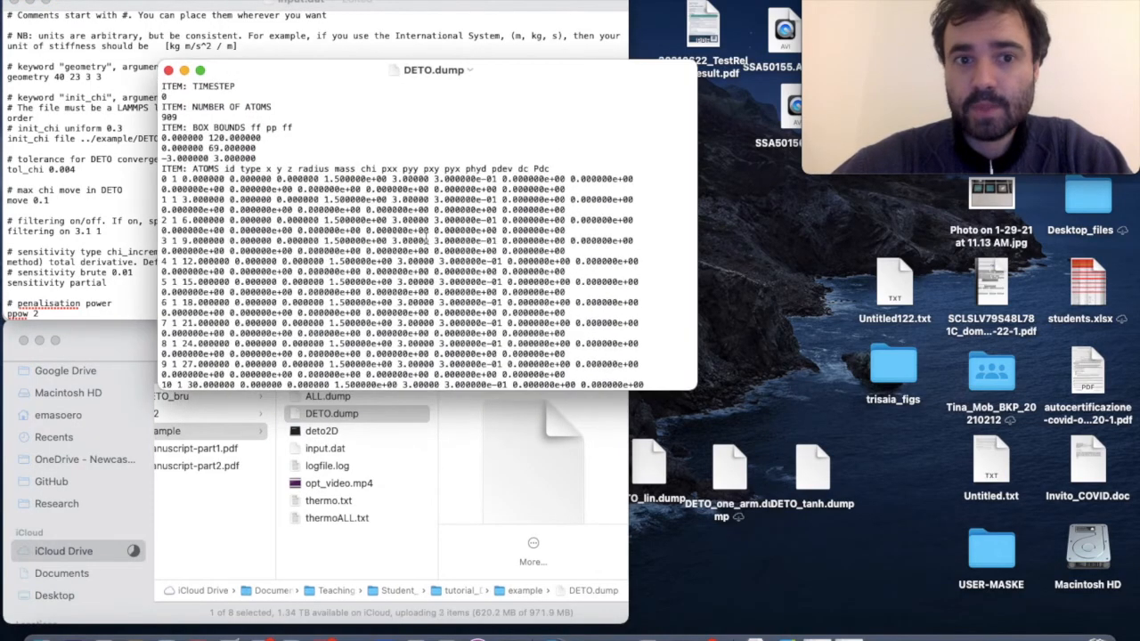
{"action": "scroll", "coordinate": [427, 239], "scroll_direction": "down", "scroll_amount": 5}
{"action": "left_click_drag", "start_coordinate": [693, 93], "coordinate": [691, 179]}
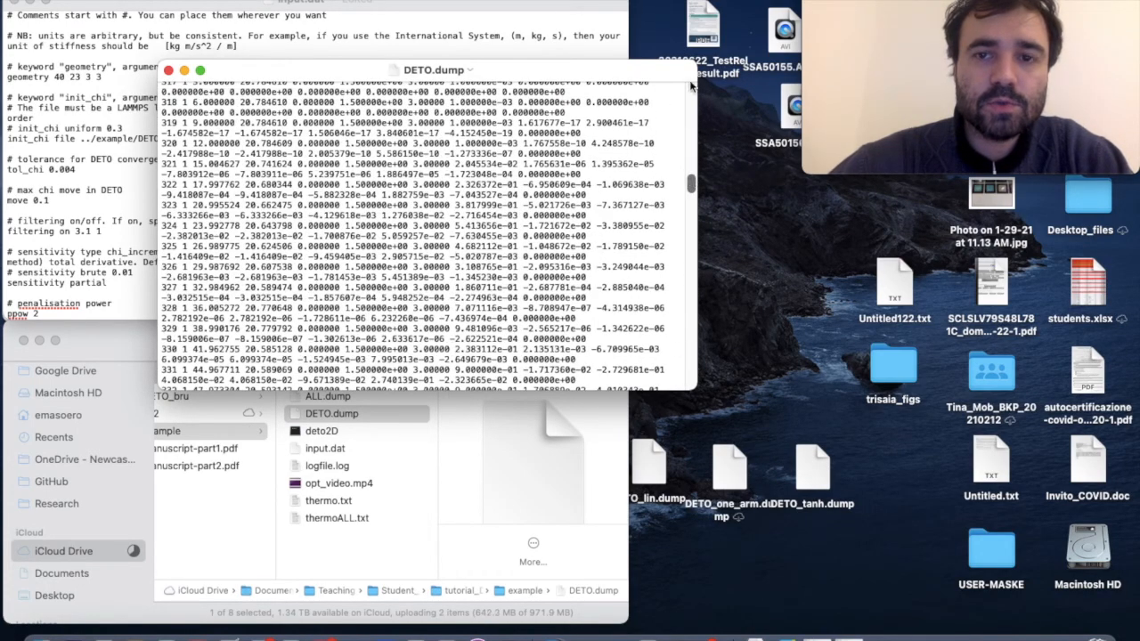
{"action": "left_click_drag", "start_coordinate": [692, 184], "coordinate": [691, 17]}
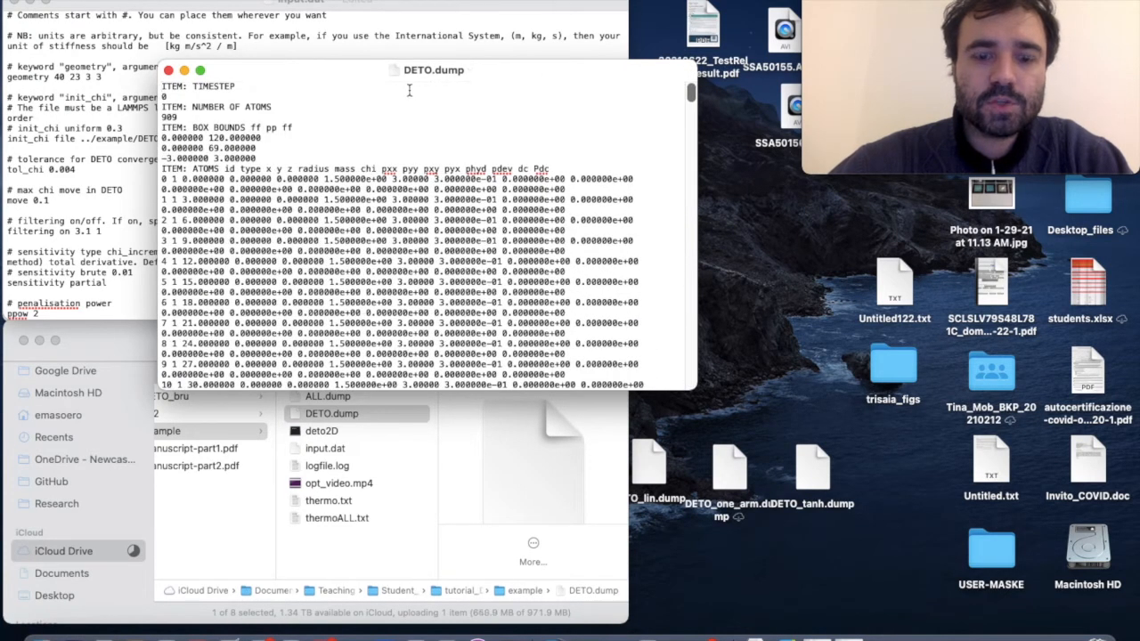
{"action": "key", "text": "super+f"}
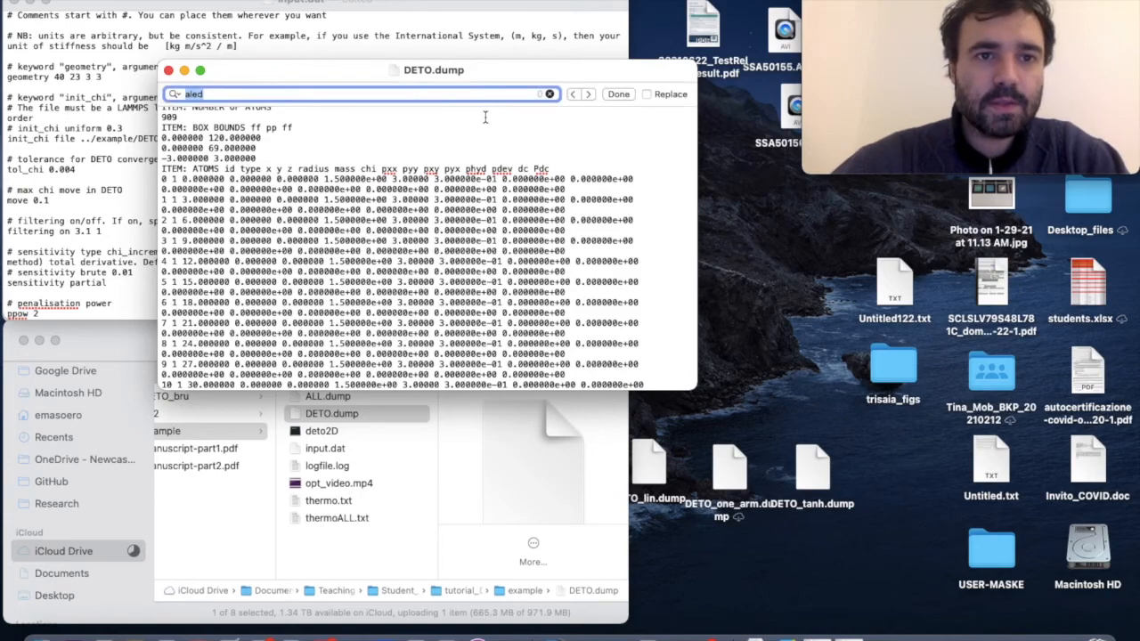
{"action": "type", "text": "TIMESTEP"}
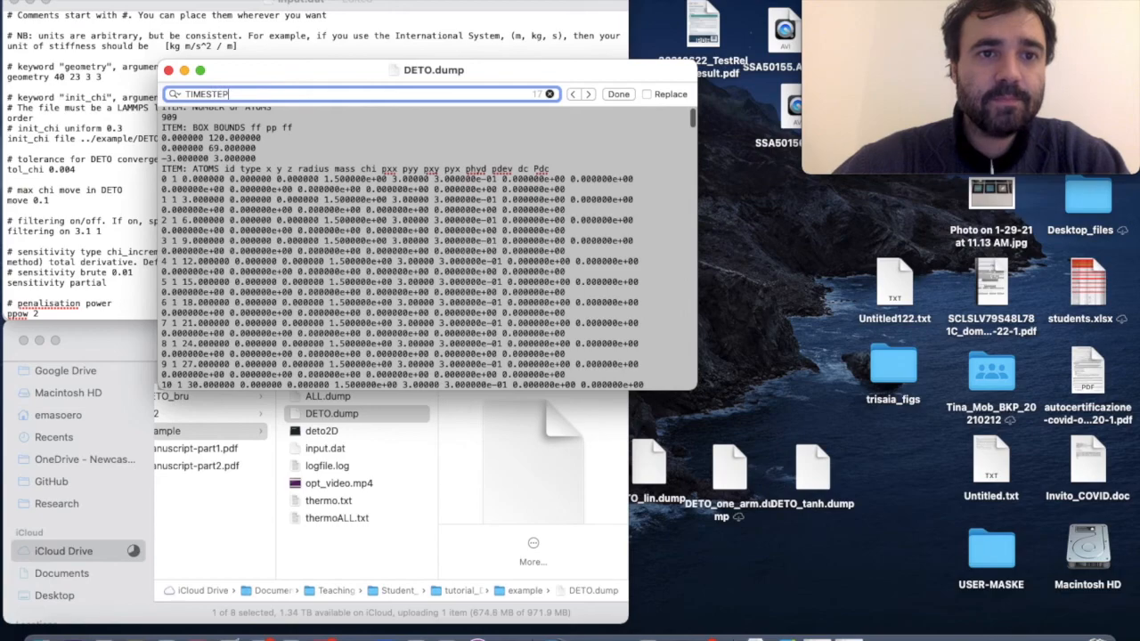
- Go through the TIMESTEP matches in DETO.dump to the last one and select the number below it
{"action": "key", "text": "Return"}
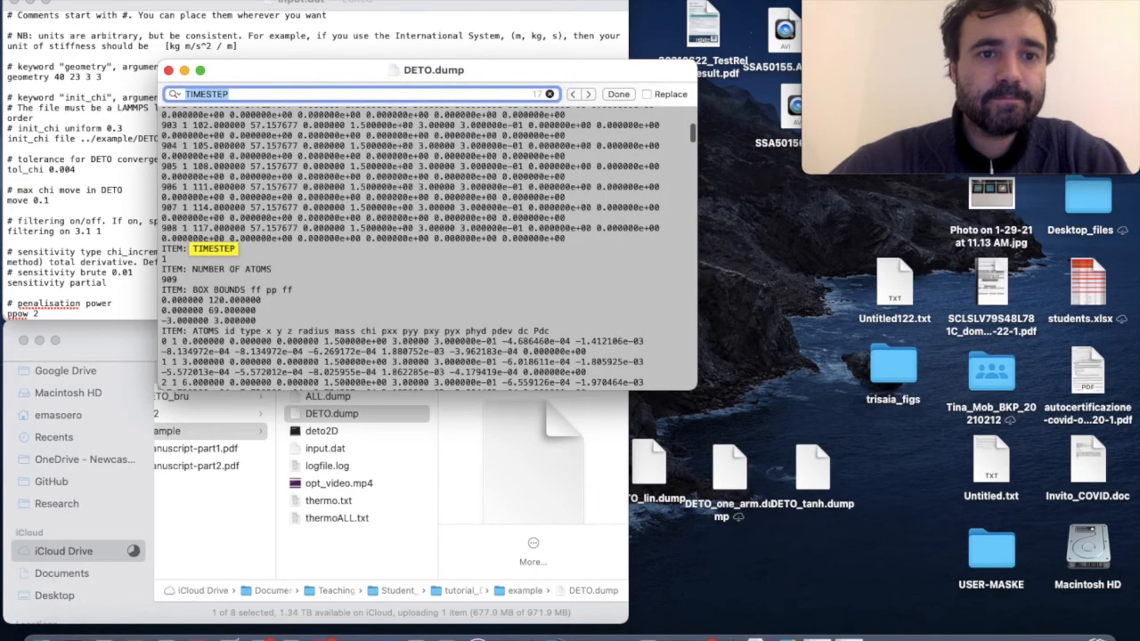
{"action": "left_click", "coordinate": [588, 94]}
{"action": "left_click", "coordinate": [588, 94]}
{"action": "left_click", "coordinate": [588, 94]}
{"action": "left_click", "coordinate": [588, 94]}
{"action": "left_click", "coordinate": [588, 94]}
{"action": "left_click", "coordinate": [588, 93]}
{"action": "left_click", "coordinate": [588, 94]}
{"action": "left_click", "coordinate": [588, 93]}
{"action": "left_click", "coordinate": [588, 93]}
{"action": "left_click", "coordinate": [587, 93]}
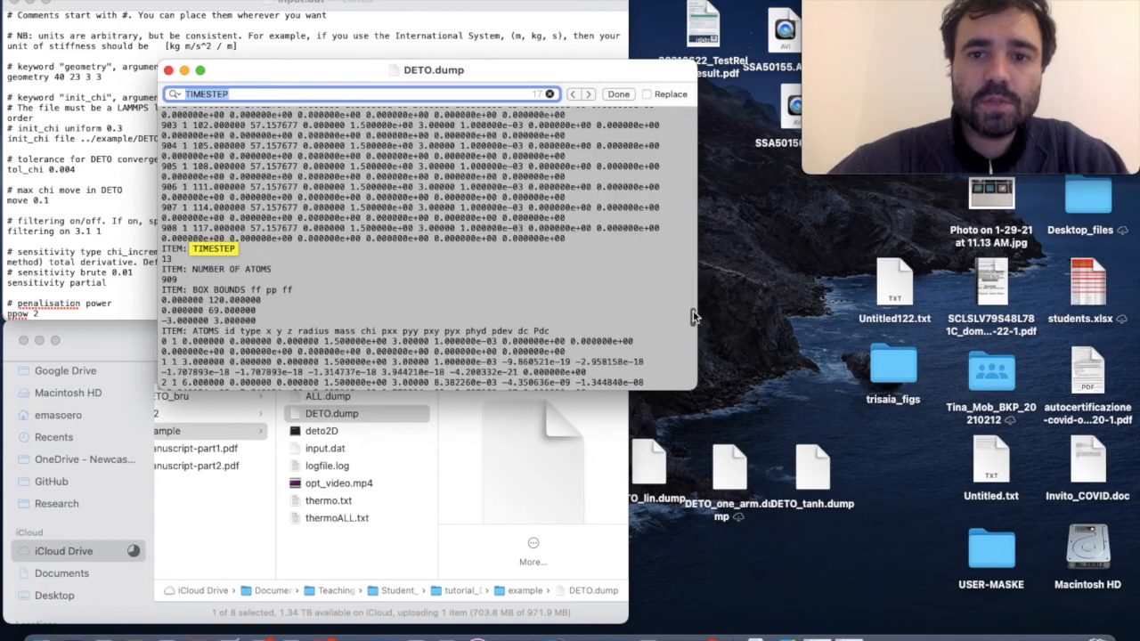
{"action": "left_click", "coordinate": [588, 94]}
{"action": "left_click", "coordinate": [588, 94]}
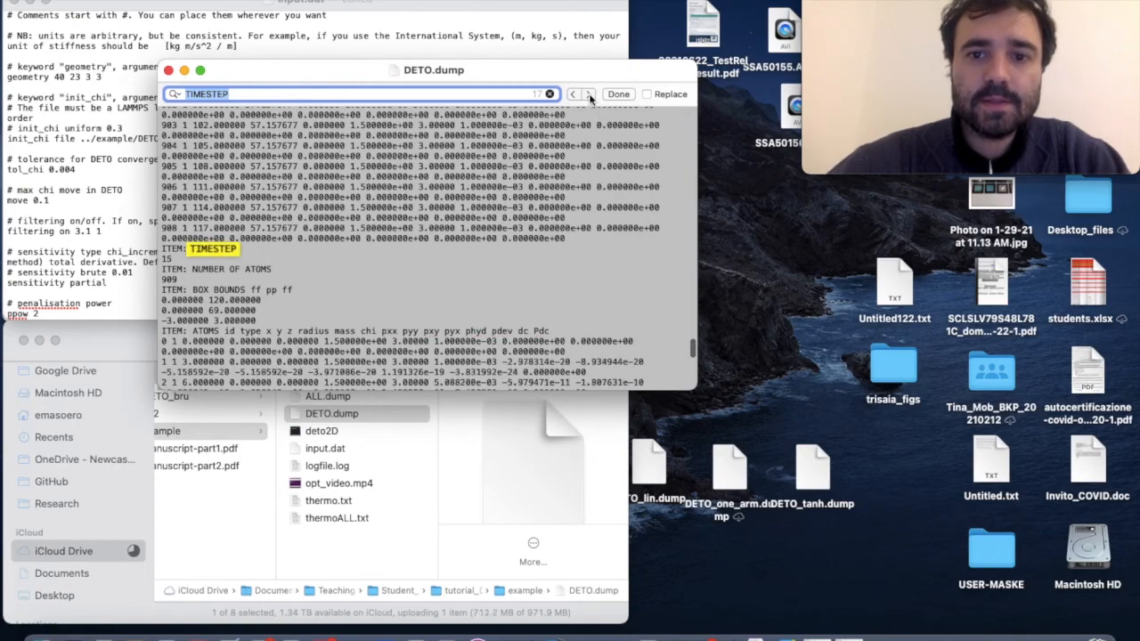
{"action": "left_click", "coordinate": [587, 94]}
{"action": "left_click", "coordinate": [589, 94]}
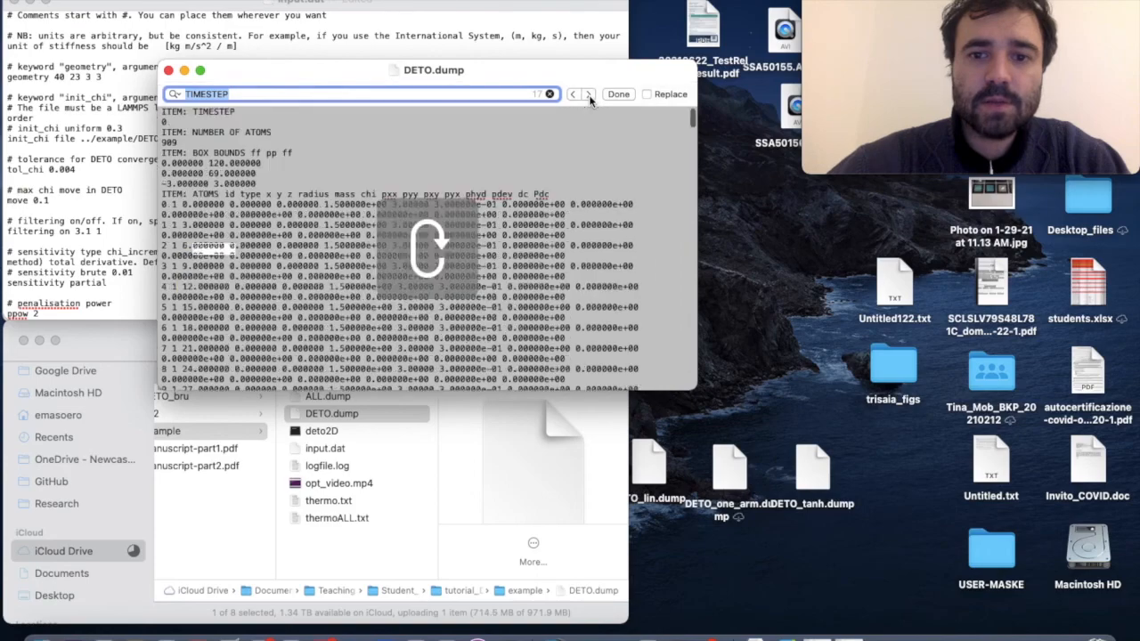
{"action": "left_click", "coordinate": [574, 95]}
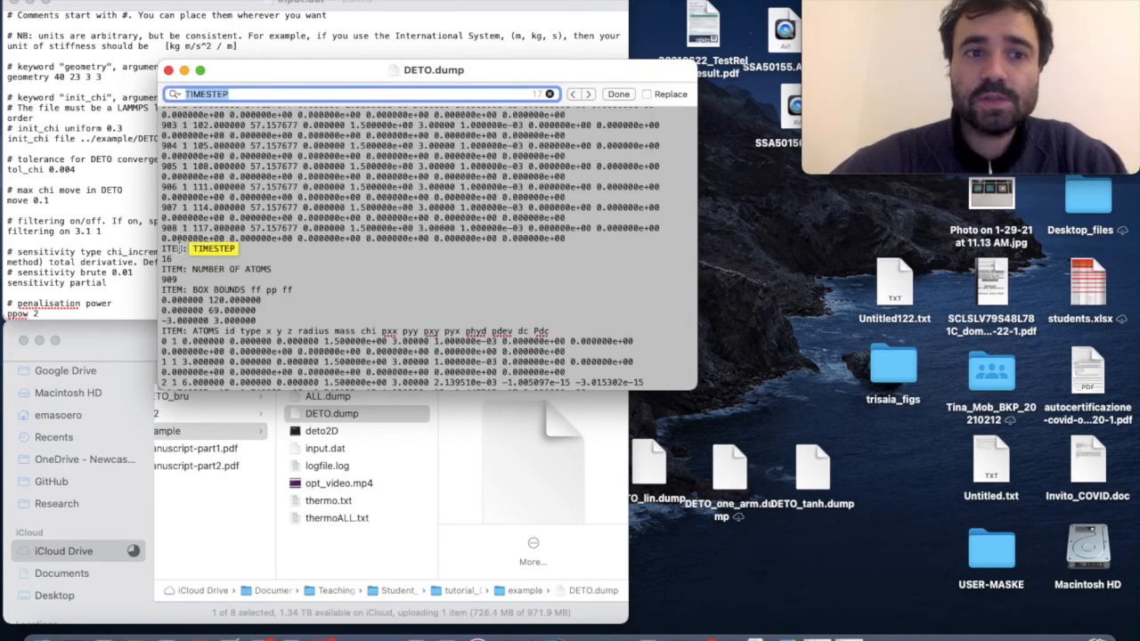
{"action": "left_click", "coordinate": [179, 250]}
{"action": "left_click_drag", "start_coordinate": [172, 258], "coordinate": [156, 258]}
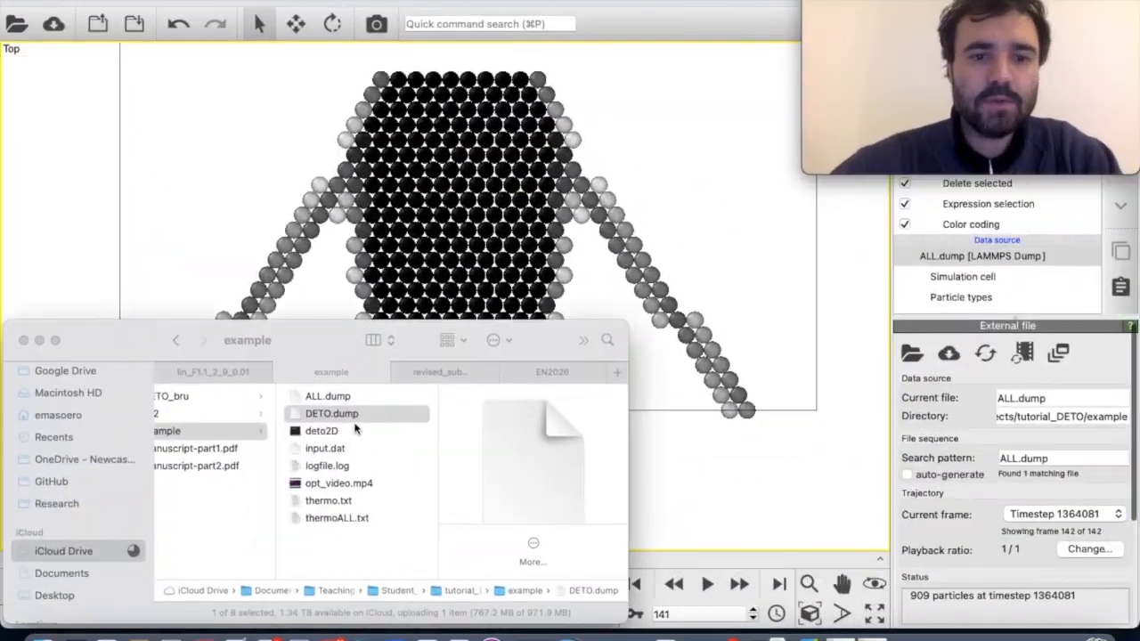
- Load DETO.dump from the example folder into OVITO and view its final frame, 16
{"action": "left_click_drag", "start_coordinate": [295, 489], "coordinate": [762, 408]}
{"action": "left_click", "coordinate": [567, 334]}
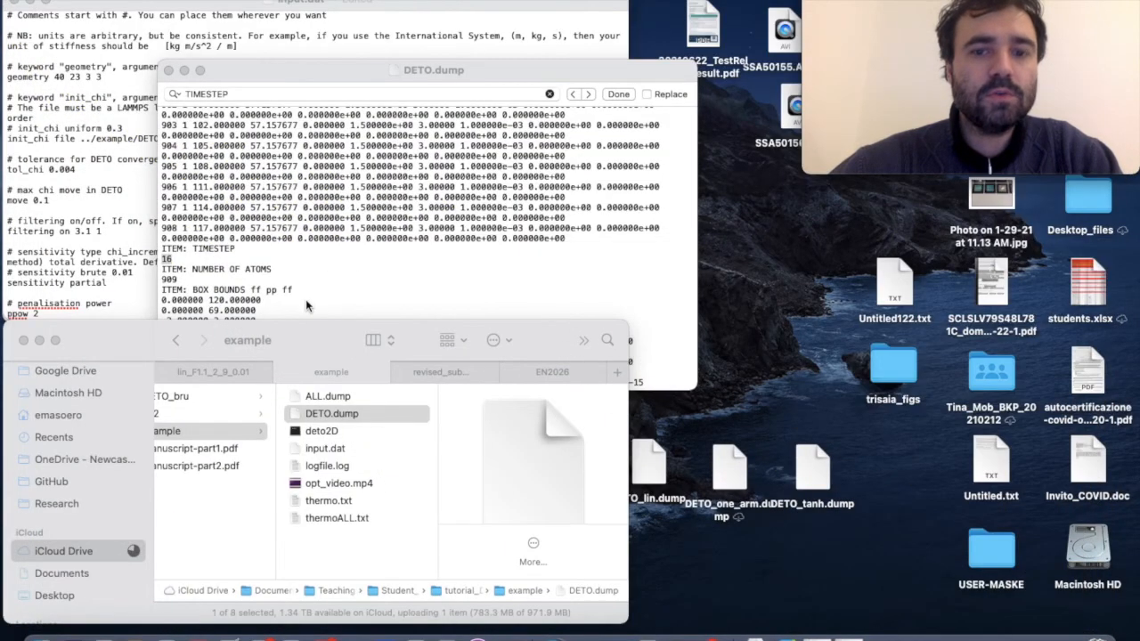
{"action": "left_click", "coordinate": [1028, 633]}
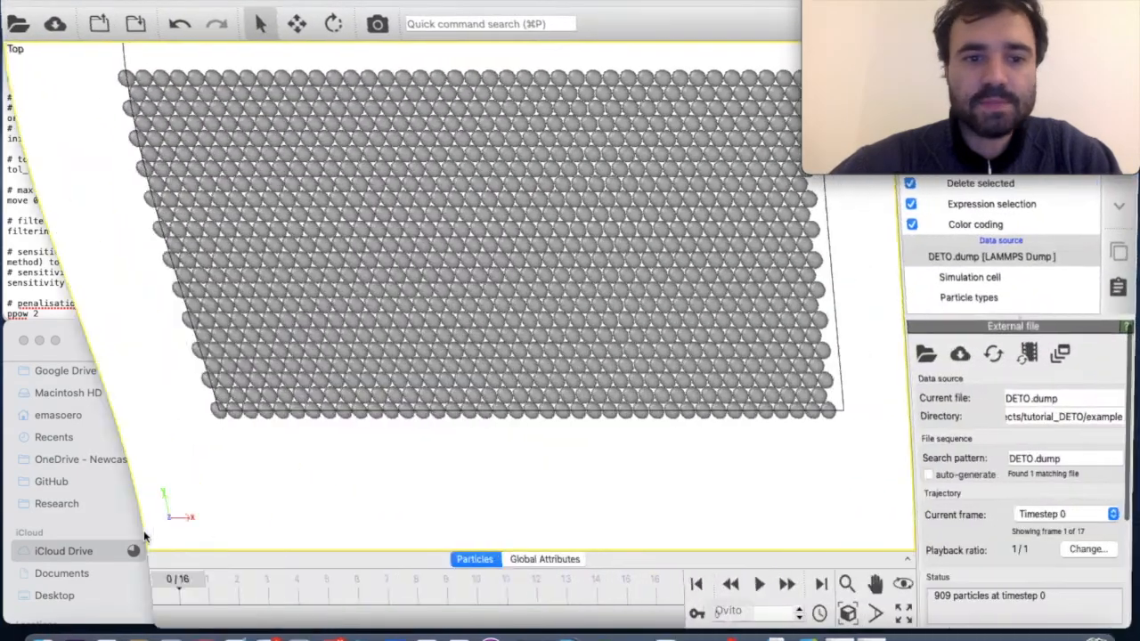
{"action": "left_click_drag", "start_coordinate": [35, 578], "coordinate": [586, 579]}
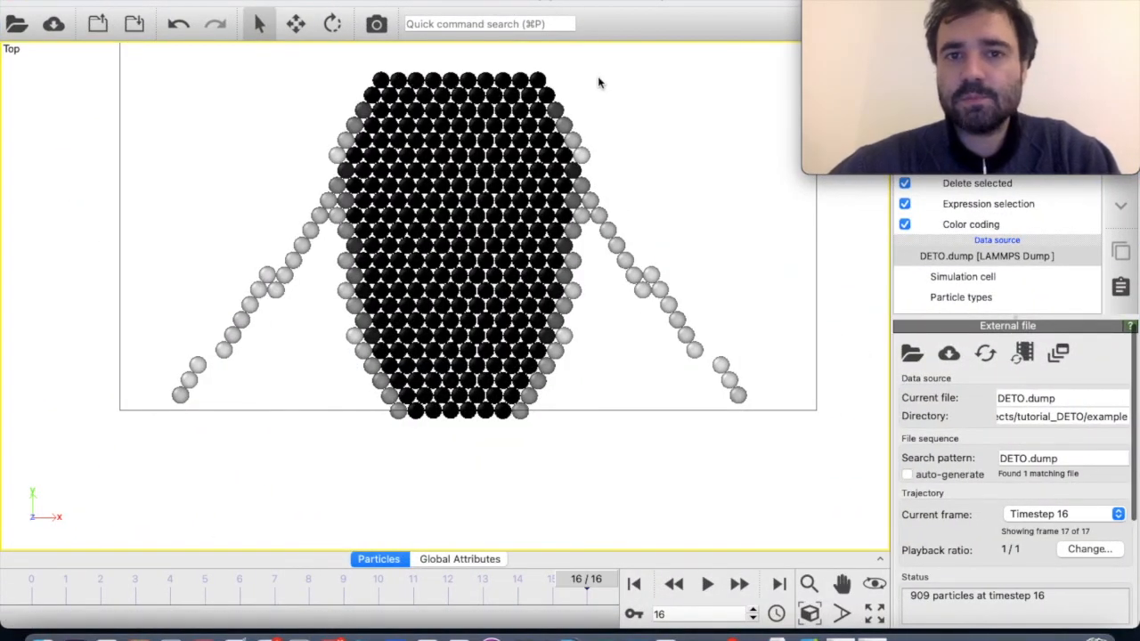
{"action": "left_click", "coordinate": [27, 1]}
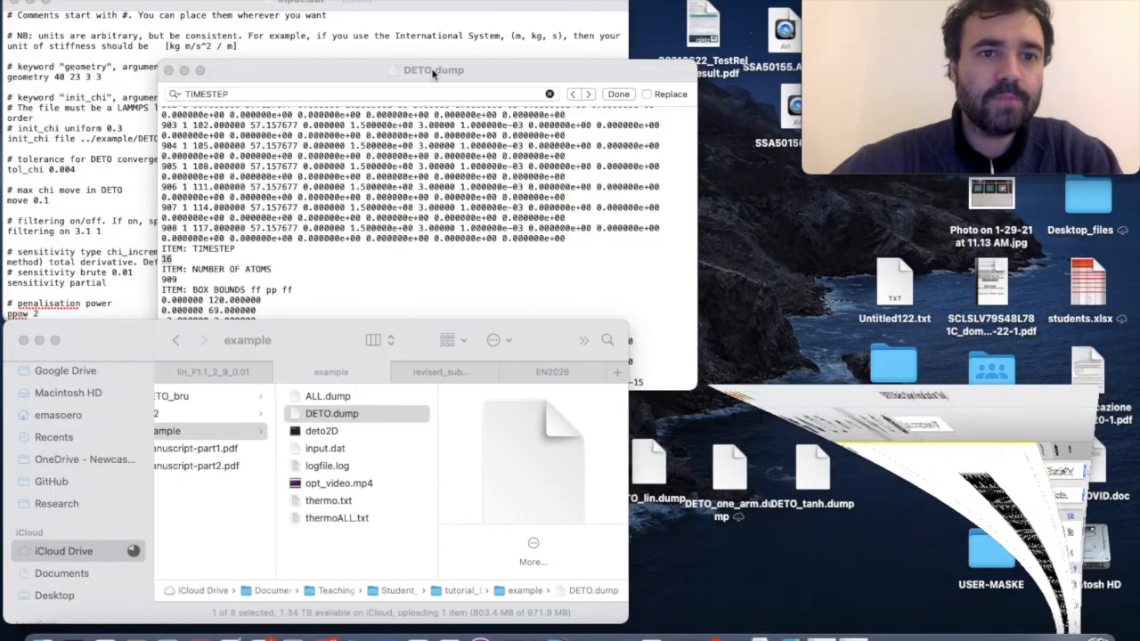
- Complete the init_chi file line in input.dat by adding timestep 16 after DETO.dump
{"action": "left_click", "coordinate": [114, 102]}
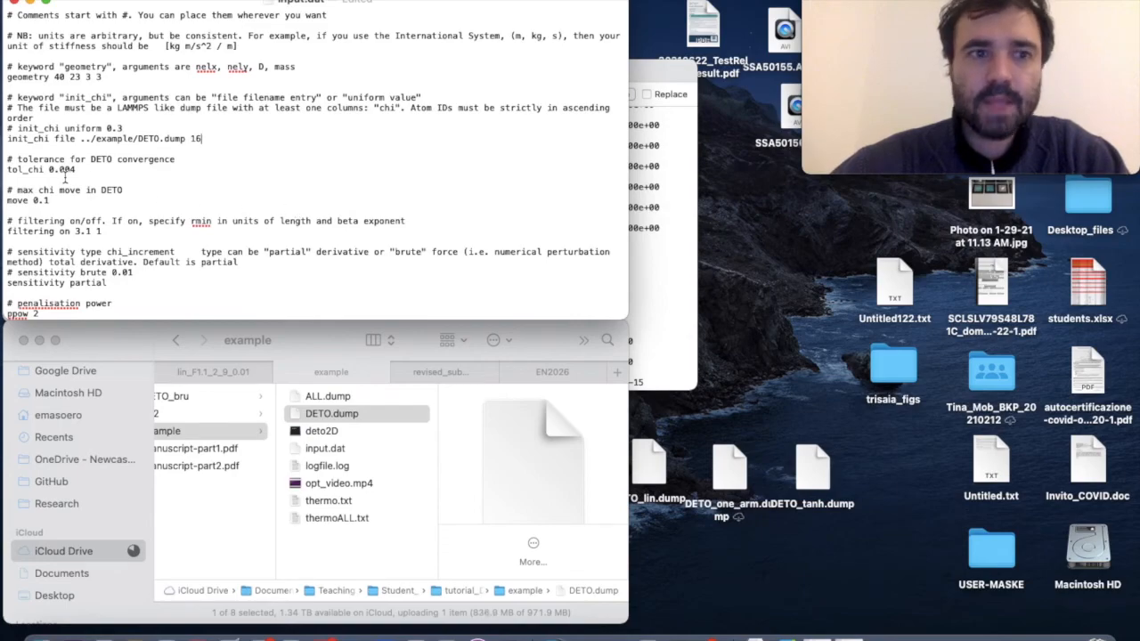
{"action": "scroll", "coordinate": [73, 223], "scroll_direction": "down", "scroll_amount": 5}
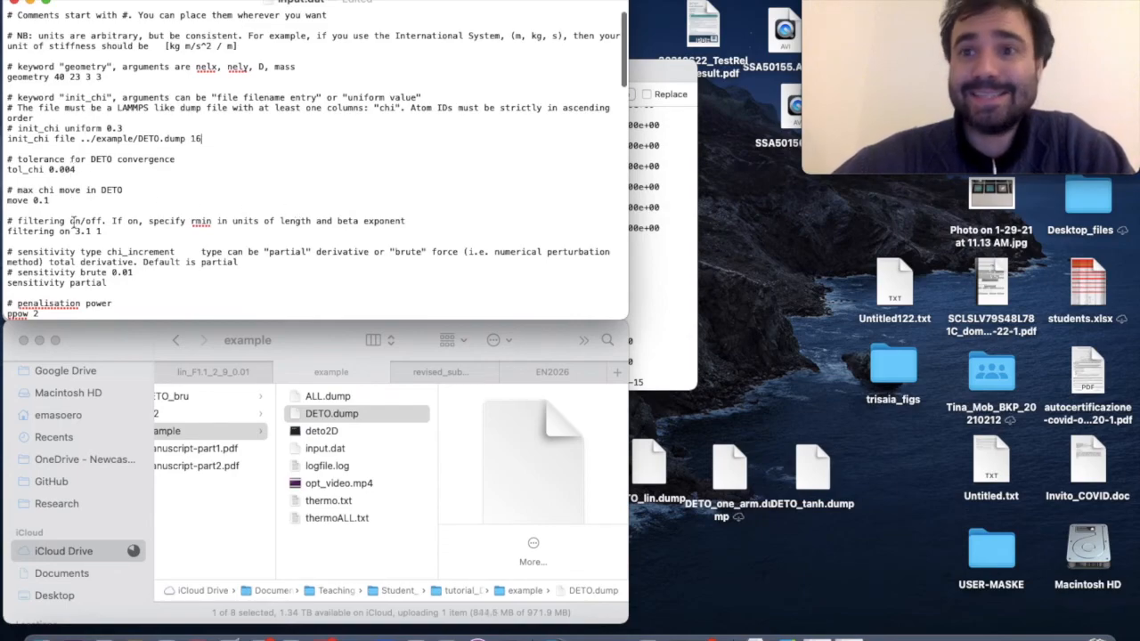
{"action": "scroll", "coordinate": [74, 223], "scroll_direction": "down", "scroll_amount": 1}
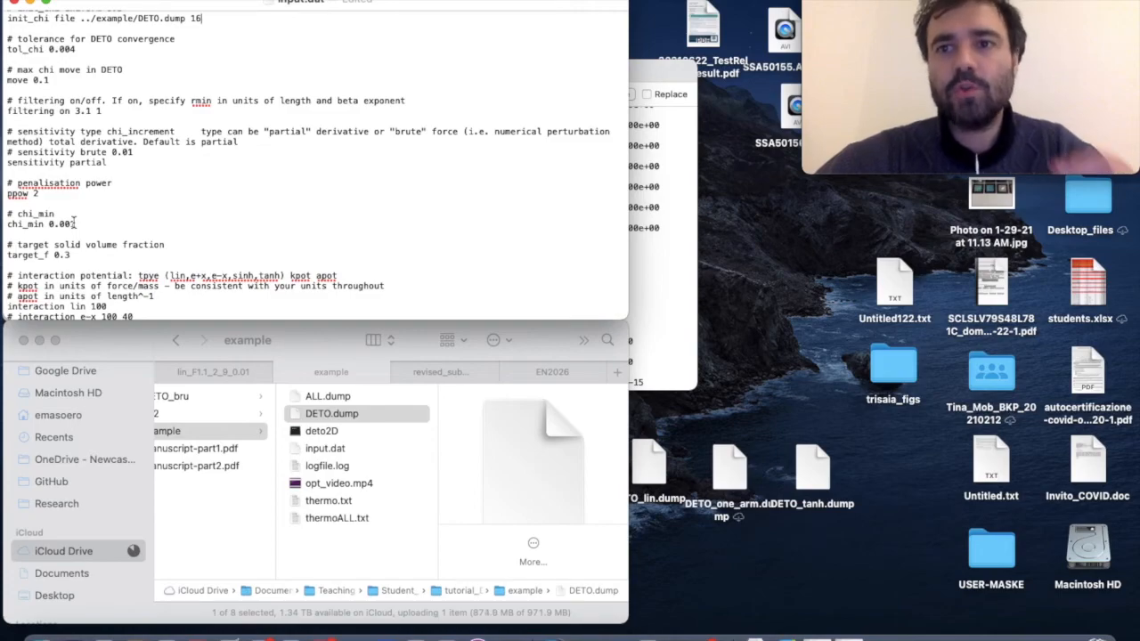
{"action": "key", "text": "BackSpace"}
{"action": "type", "text": "1"}
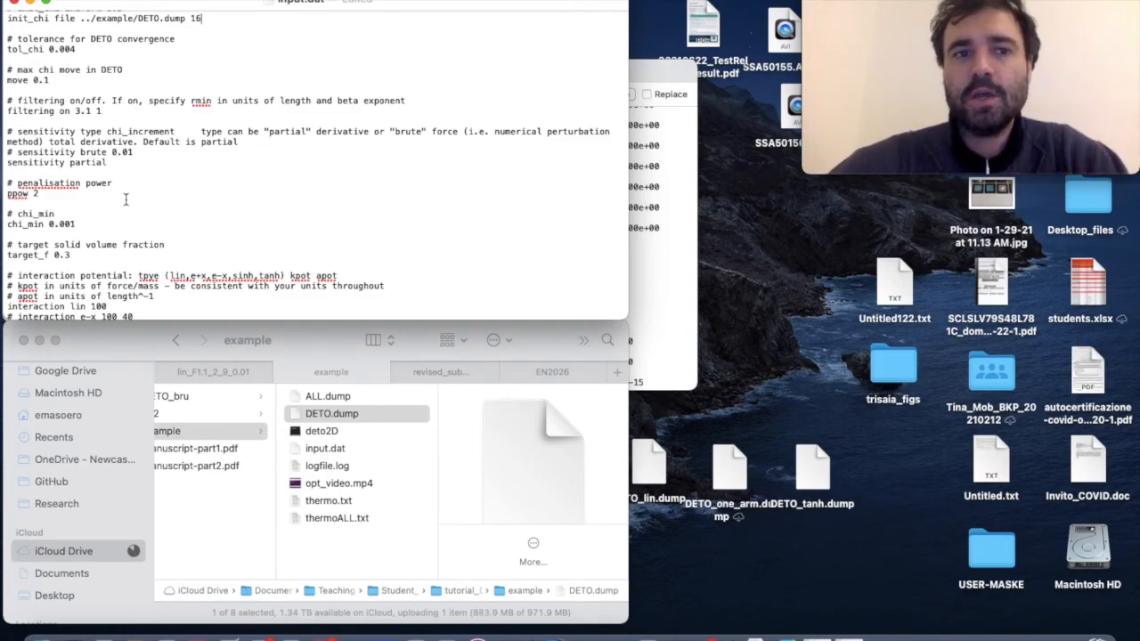
- Change the direction from y to x in all setdisp lines for particles 885 to 892
{"action": "scroll", "coordinate": [126, 199], "scroll_direction": "down", "scroll_amount": 15}
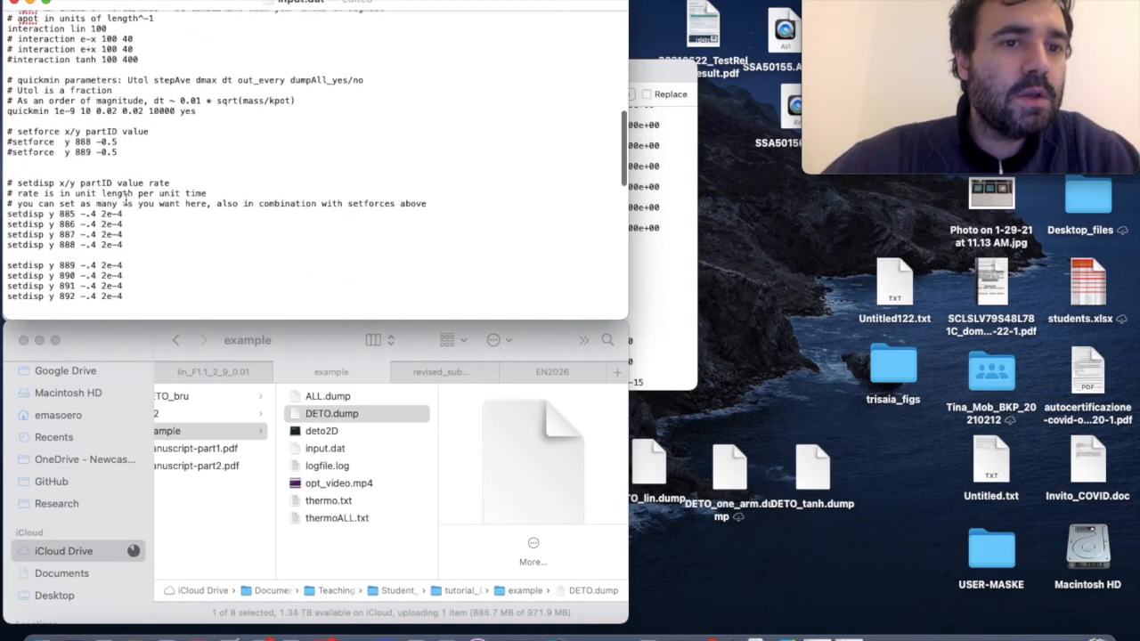
{"action": "scroll", "coordinate": [126, 200], "scroll_direction": "up", "scroll_amount": 13}
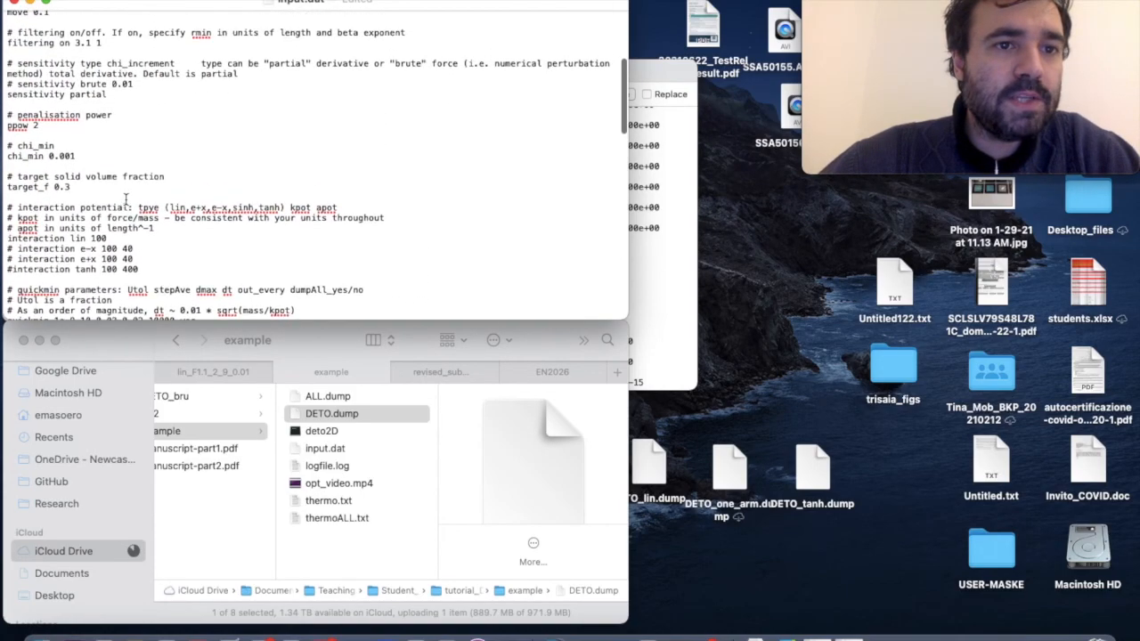
{"action": "scroll", "coordinate": [126, 200], "scroll_direction": "down", "scroll_amount": 5}
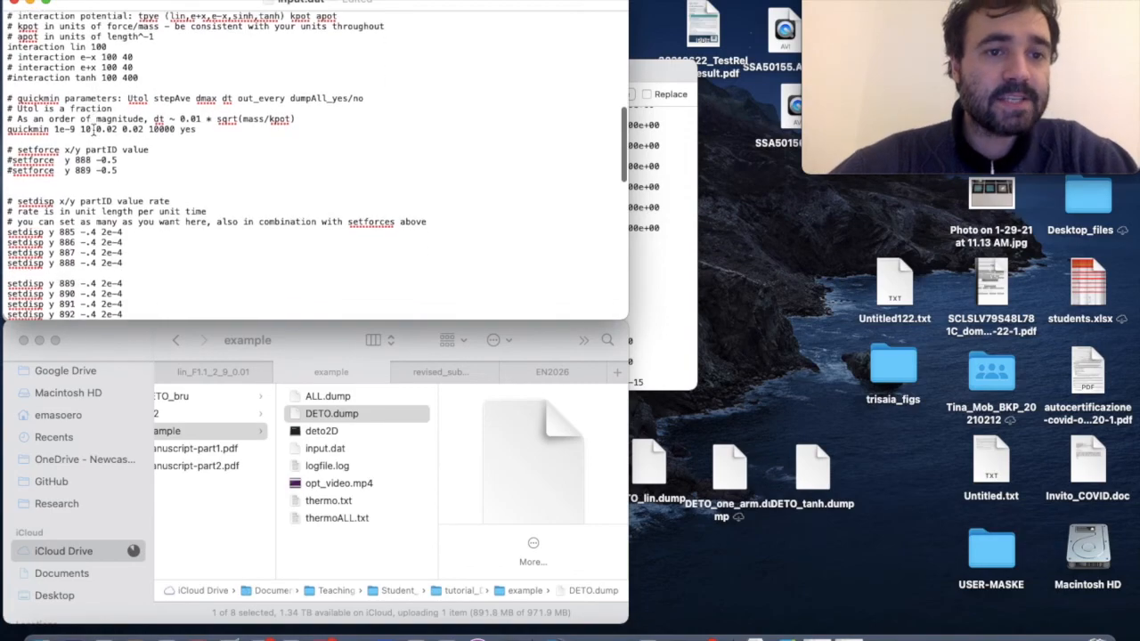
{"action": "scroll", "coordinate": [92, 130], "scroll_direction": "down", "scroll_amount": 2}
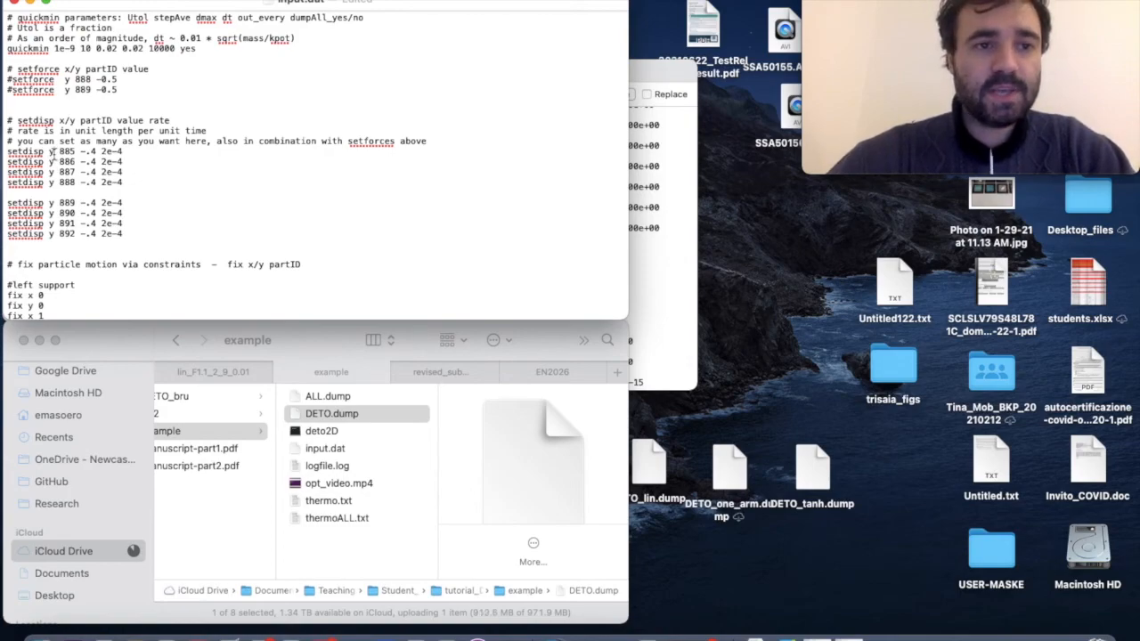
{"action": "key", "text": "Down"}
{"action": "key", "text": "BackSpace"}
{"action": "type", "text": "x"}
{"action": "key", "text": "Down"}
{"action": "key", "text": "BackSpace"}
{"action": "type", "text": "x"}
{"action": "key", "text": "Down"}
{"action": "key", "text": "BackSpace"}
{"action": "type", "text": "x"}
{"action": "key", "text": "Down"}
{"action": "key", "text": "Down"}
{"action": "key", "text": "BackSpace"}
{"action": "type", "text": "x"}
{"action": "key", "text": "Down"}
{"action": "key", "text": "BackSpace"}
{"action": "type", "text": "x"}
{"action": "key", "text": "Down"}
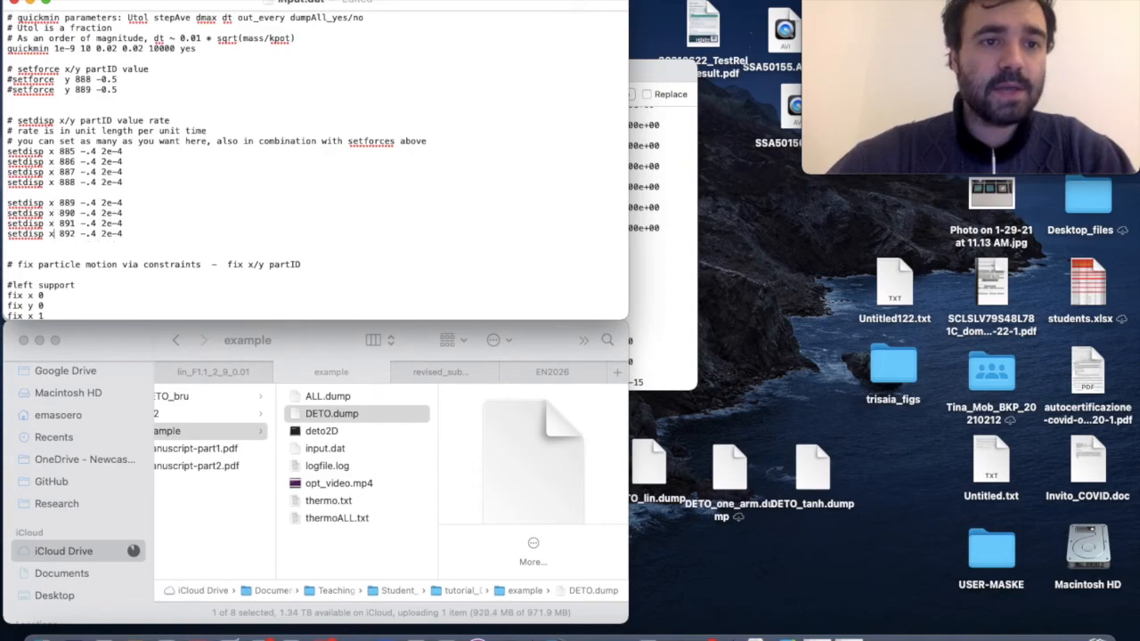
- Remove the minus sign from the displacement in the setdisp lines for particles 885 to 892, leaving .4
{"action": "left_click", "coordinate": [85, 152]}
{"action": "key", "text": "BackSpace"}
{"action": "key", "text": "Down"}
{"action": "key", "text": "BackSpace"}
{"action": "key", "text": "Down"}
{"action": "key", "text": "BackSpace"}
{"action": "key", "text": "Down"}
{"action": "key", "text": "BackSpace"}
{"action": "key", "text": "Down"}
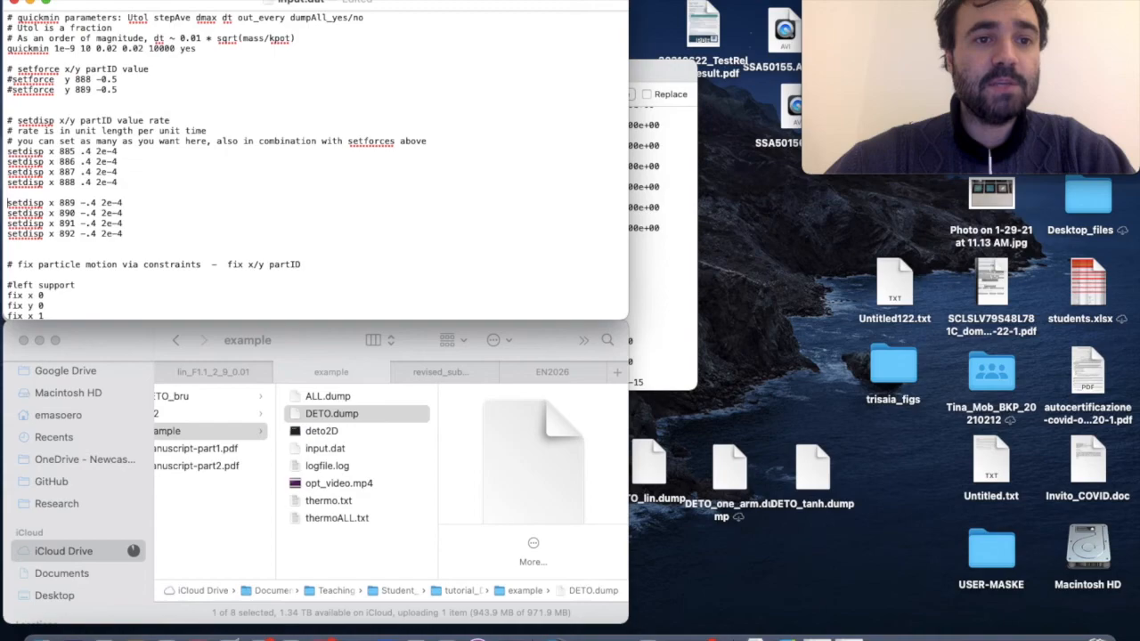
{"action": "key", "text": "Down"}
{"action": "key", "text": "BackSpace"}
{"action": "key", "text": "Down"}
{"action": "key", "text": "BackSpace"}
{"action": "key", "text": "Down"}
{"action": "key", "text": "BackSpace"}
{"action": "key", "text": "Down"}
{"action": "key", "text": "BackSpace"}
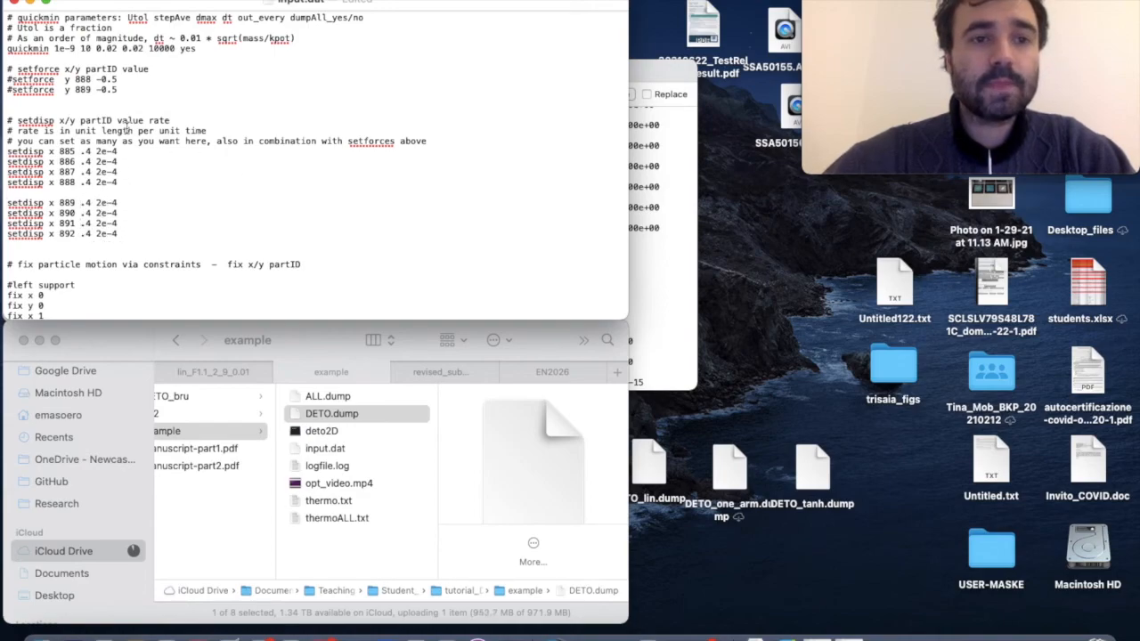
- Set the displacement to 1.4 in the setdisp lines for particles 885 to 892
{"action": "left_click", "coordinate": [82, 153]}
{"action": "type", "text": "1"}
{"action": "left_click", "coordinate": [83, 161]}
{"action": "type", "text": "1"}
{"action": "left_click", "coordinate": [80, 172]}
{"action": "type", "text": "1"}
{"action": "key", "text": "Down"}
{"action": "type", "text": "1"}
{"action": "key", "text": "Down"}
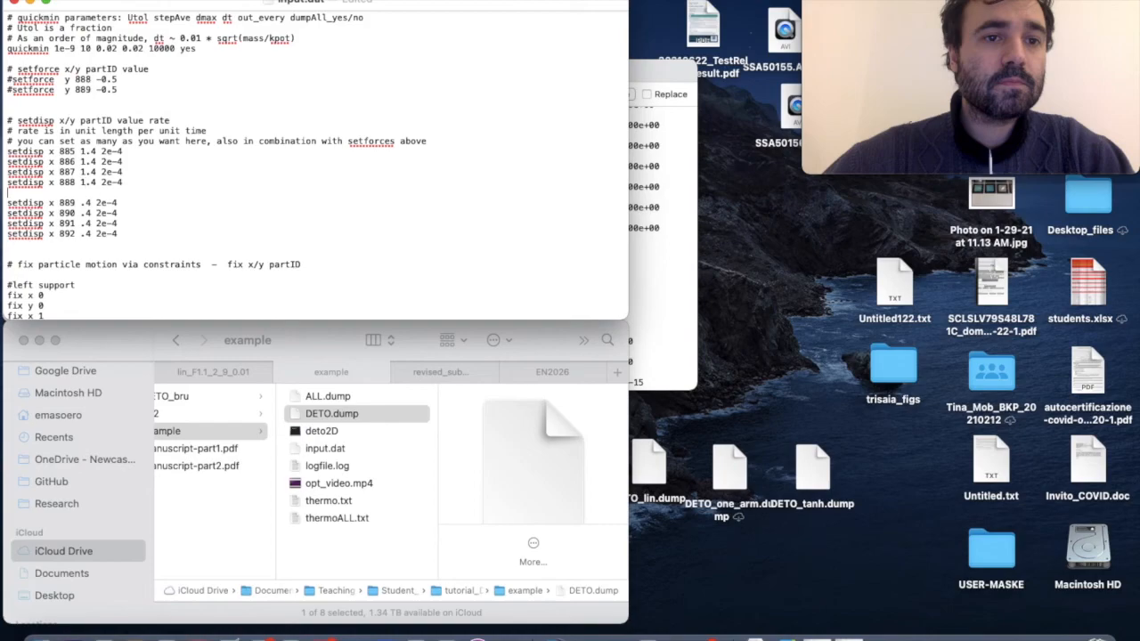
{"action": "left_click", "coordinate": [81, 203]}
{"action": "type", "text": "1"}
{"action": "key", "text": "Down"}
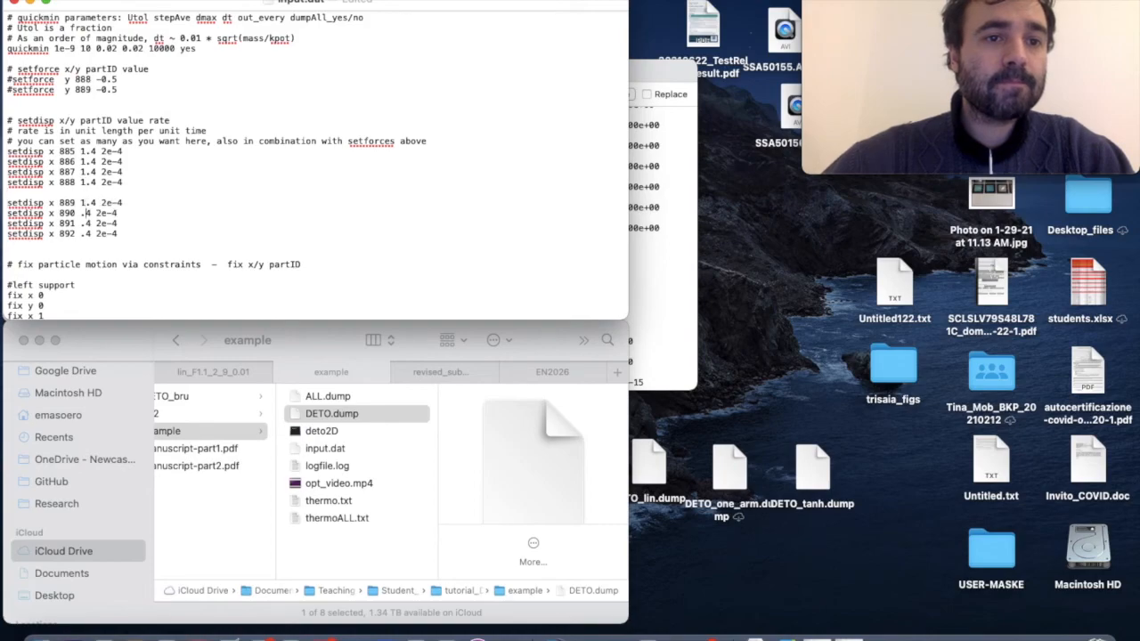
{"action": "type", "text": "1"}
{"action": "key", "text": "Down"}
{"action": "type", "text": "1 "}
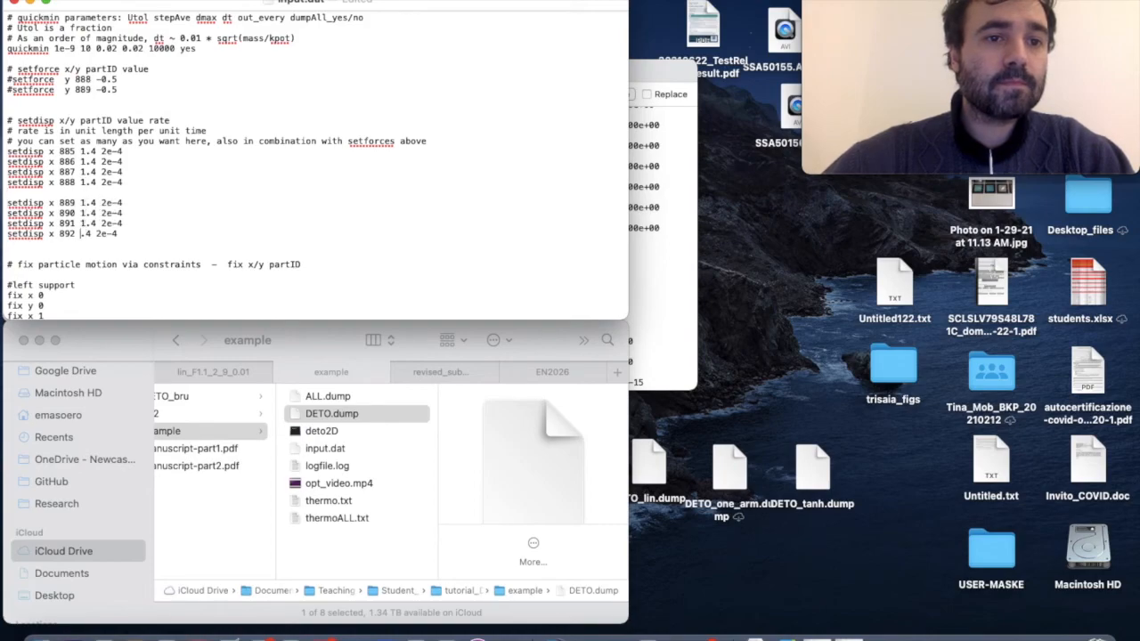
{"action": "type", "text": "1"}
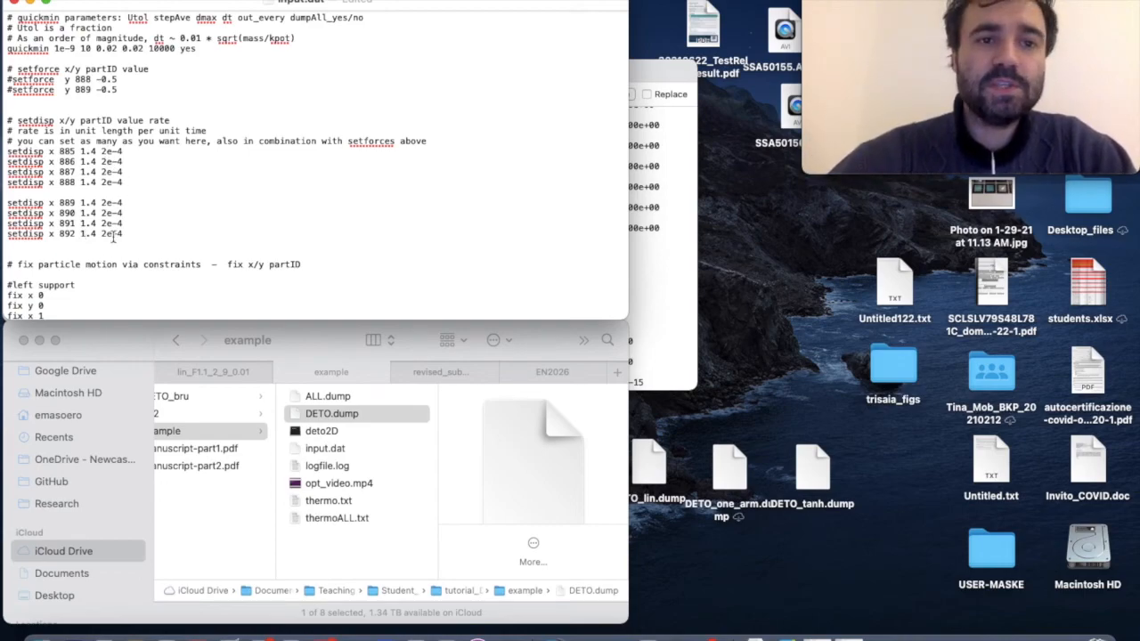
- Comment out the fix x 888 and fix x 889 lines under "anti-tilting top fix" with # signs
{"action": "scroll", "coordinate": [106, 156], "scroll_direction": "down", "scroll_amount": 3}
{"action": "scroll", "coordinate": [106, 176], "scroll_direction": "down", "scroll_amount": 2}
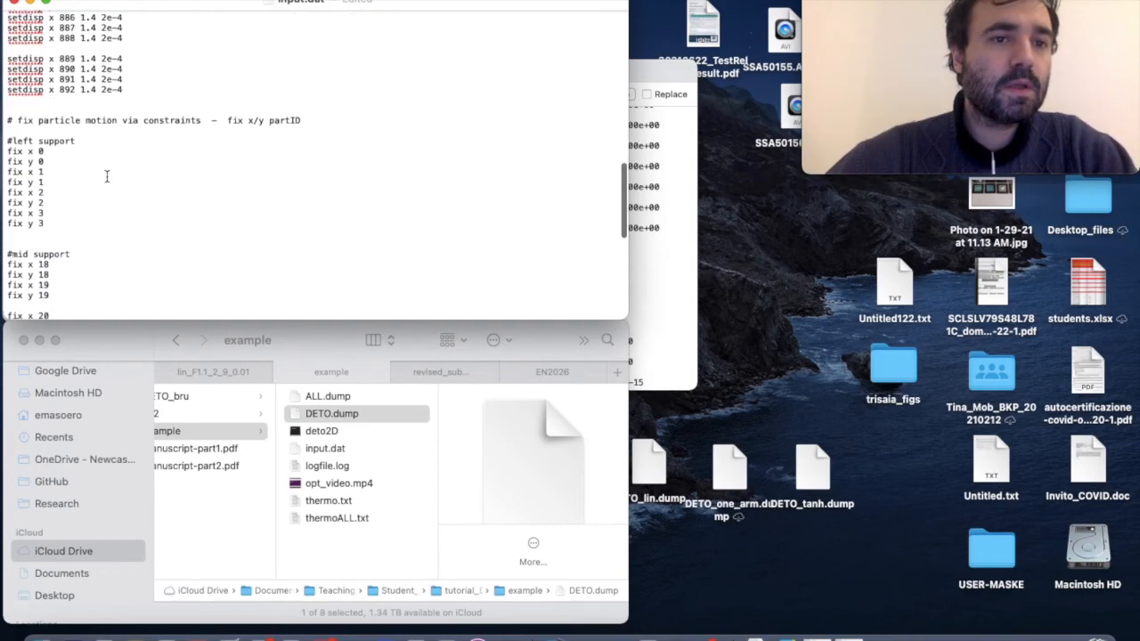
{"action": "scroll", "coordinate": [40, 153], "scroll_direction": "down", "scroll_amount": 8}
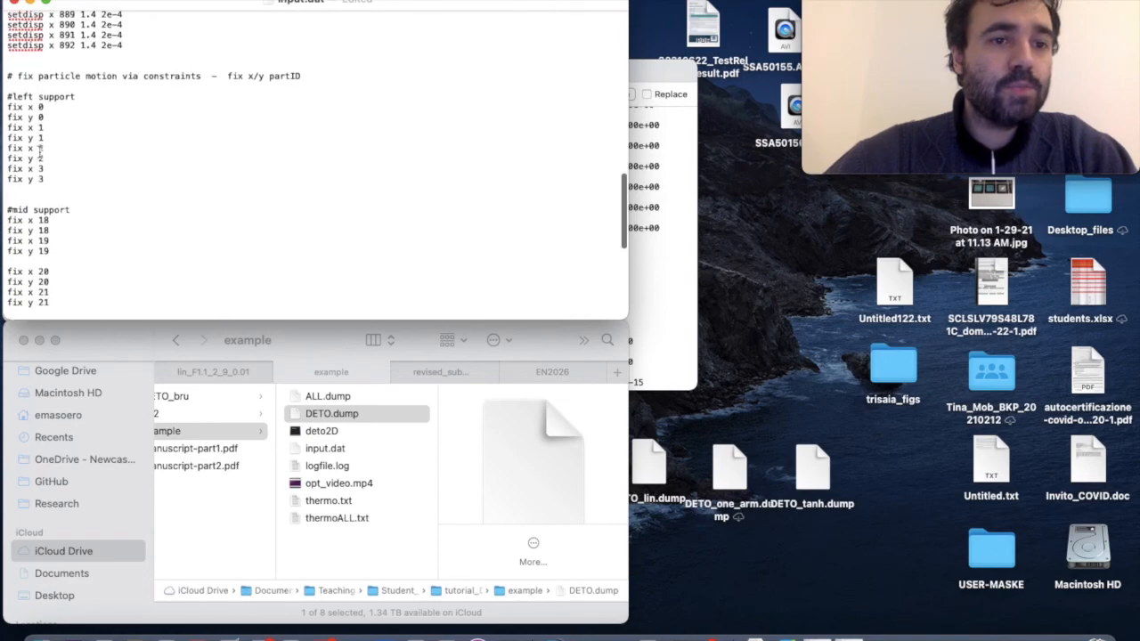
{"action": "scroll", "coordinate": [40, 125], "scroll_direction": "down", "scroll_amount": 4}
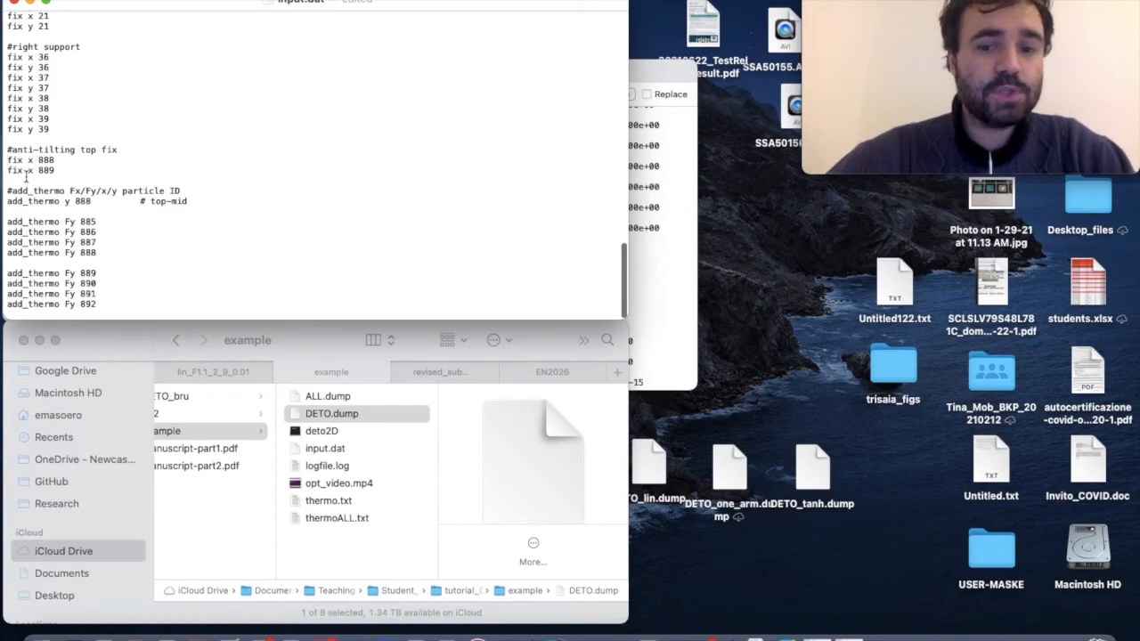
{"action": "left_click", "coordinate": [7, 159]}
{"action": "type", "text": "#"}
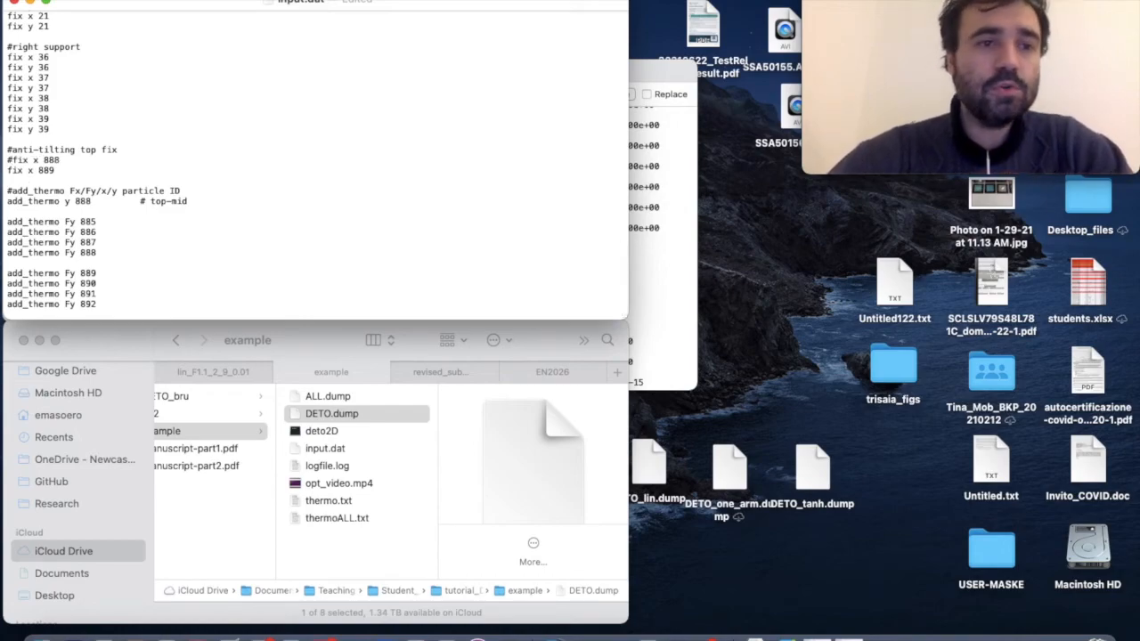
{"action": "type", "text": "#"}
{"action": "key", "text": "Up"}
{"action": "key", "text": "Left"}
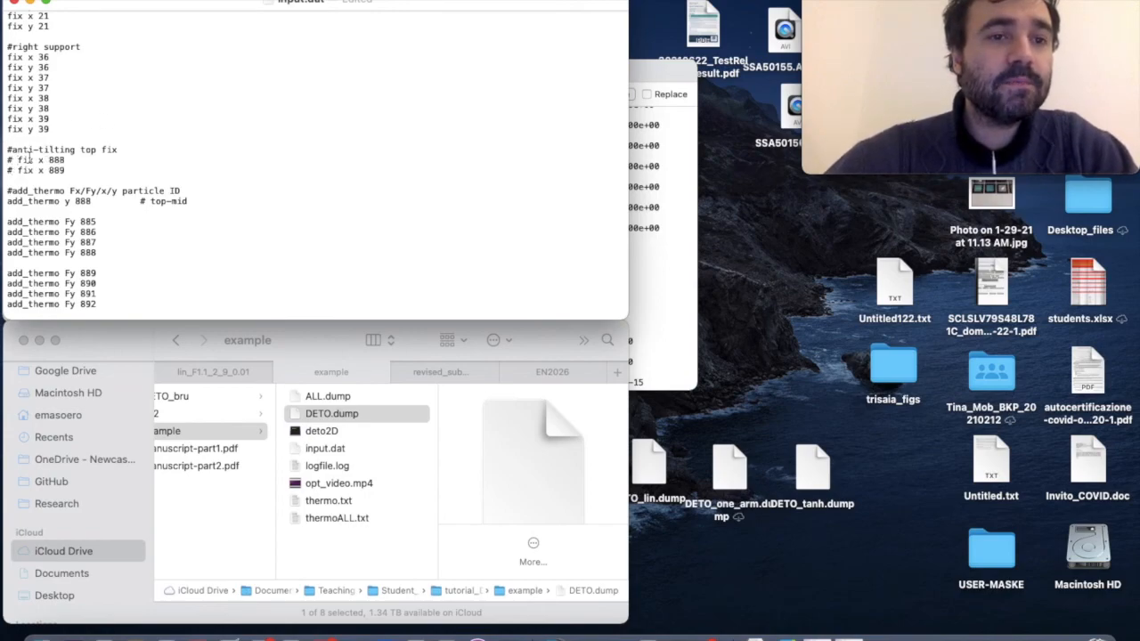
- Change the top-mid add_thermo line for particle 888 to output x
{"action": "scroll", "coordinate": [28, 160], "scroll_direction": "up", "scroll_amount": 3}
{"action": "scroll", "coordinate": [28, 159], "scroll_direction": "down", "scroll_amount": 2}
{"action": "scroll", "coordinate": [29, 159], "scroll_direction": "down", "scroll_amount": 2}
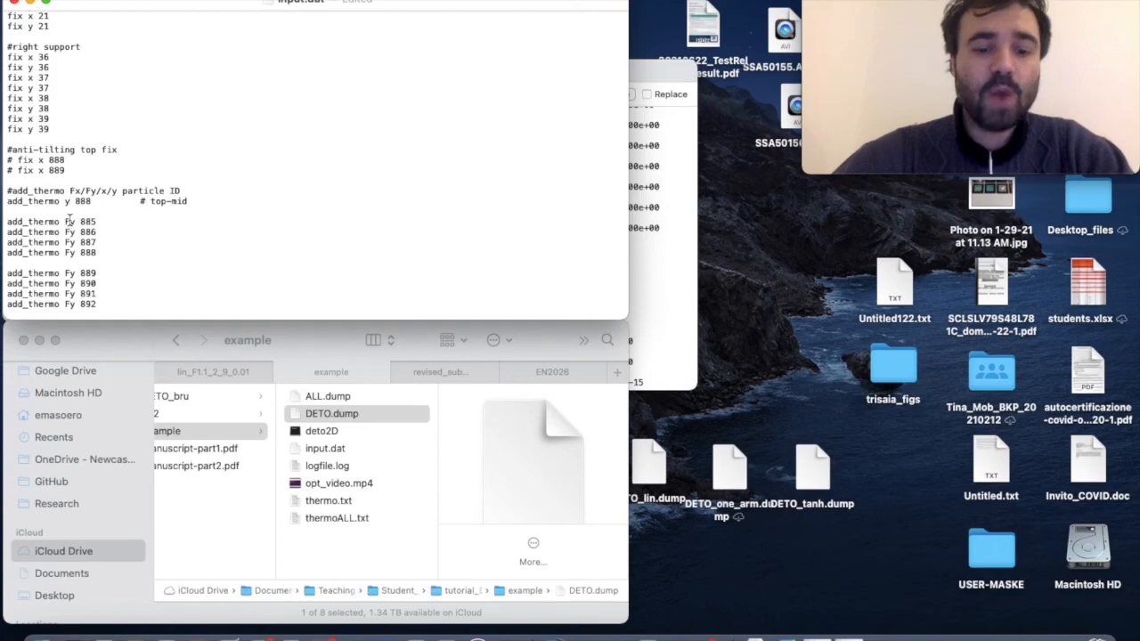
{"action": "key", "text": "BackSpace"}
{"action": "type", "text": "x"}
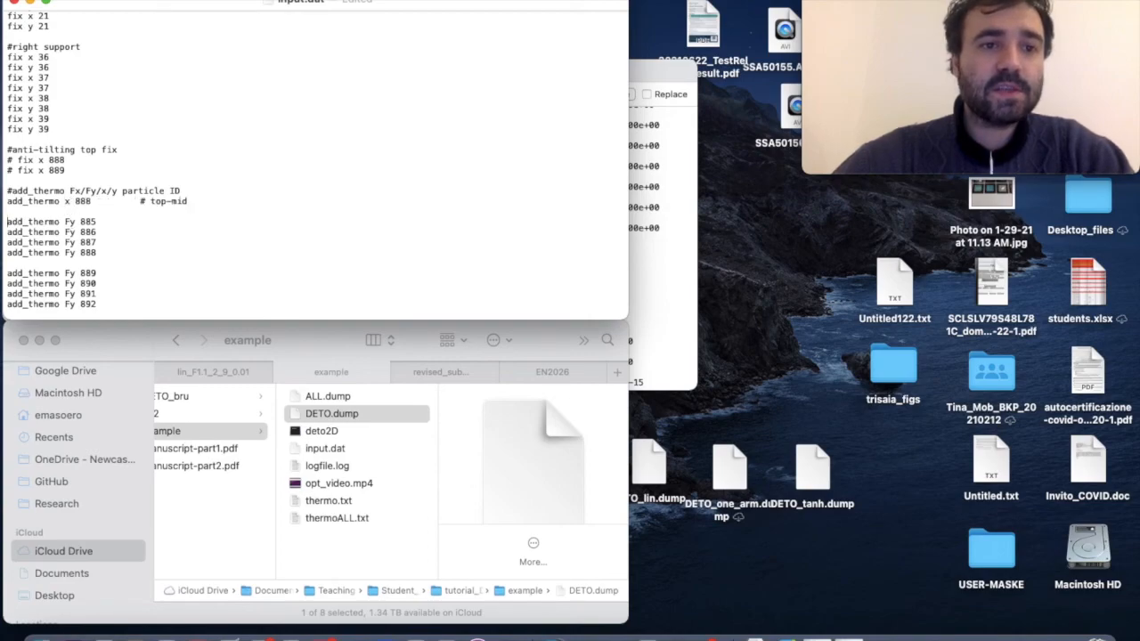
- Change Fy to Fx in the add_thermo lines for particles 885 to 892
{"action": "key", "text": "BackSpace"}
{"action": "type", "text": "x"}
{"action": "key", "text": "Down"}
{"action": "key", "text": "BackSpace"}
{"action": "type", "text": "x"}
{"action": "key", "text": "Down"}
{"action": "key", "text": "BackSpace"}
{"action": "type", "text": "x"}
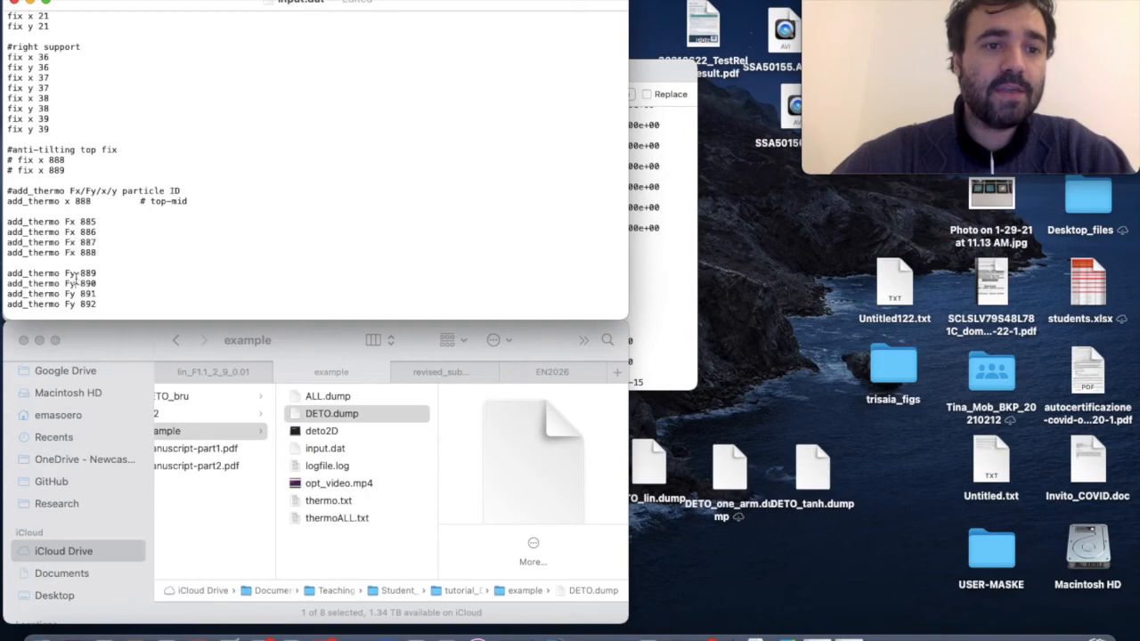
{"action": "key", "text": "BackSpace"}
{"action": "type", "text": "x"}
{"action": "key", "text": "Down"}
{"action": "key", "text": "BackSpace"}
{"action": "type", "text": "x"}
{"action": "key", "text": "Down"}
{"action": "key", "text": "BackSpace"}
{"action": "type", "text": "x"}
{"action": "key", "text": "Down"}
{"action": "key", "text": "BackSpace"}
{"action": "type", "text": "x"}
- Save and close input.dat, and switch to the Terminal window
{"action": "key", "text": "super+s"}
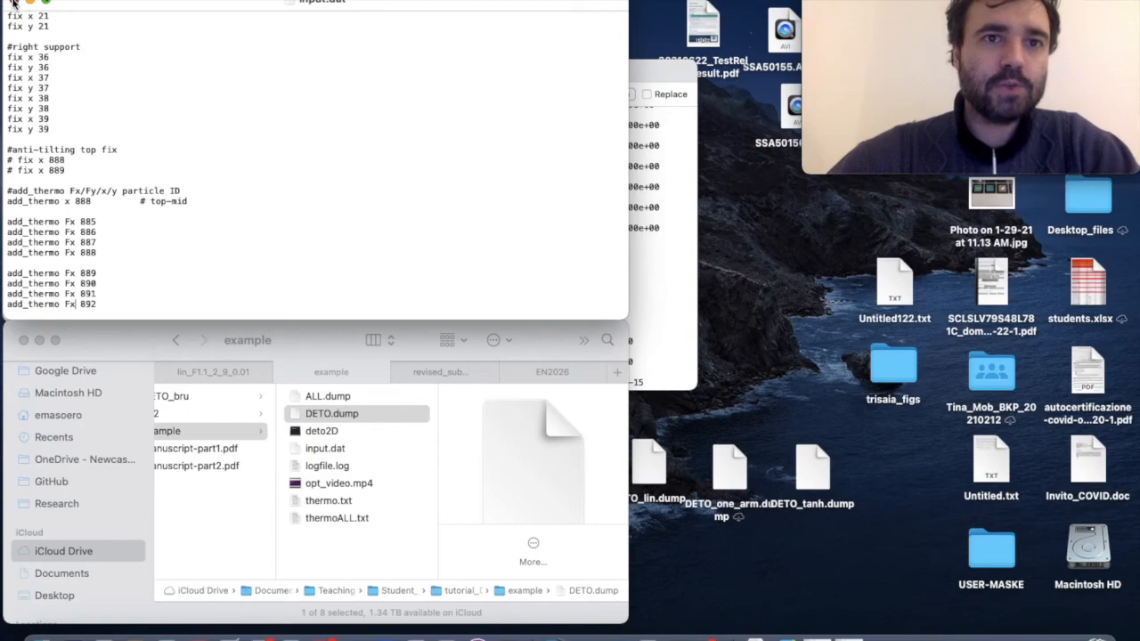
{"action": "left_click", "coordinate": [13, 4]}
{"action": "left_click", "coordinate": [112, 135]}
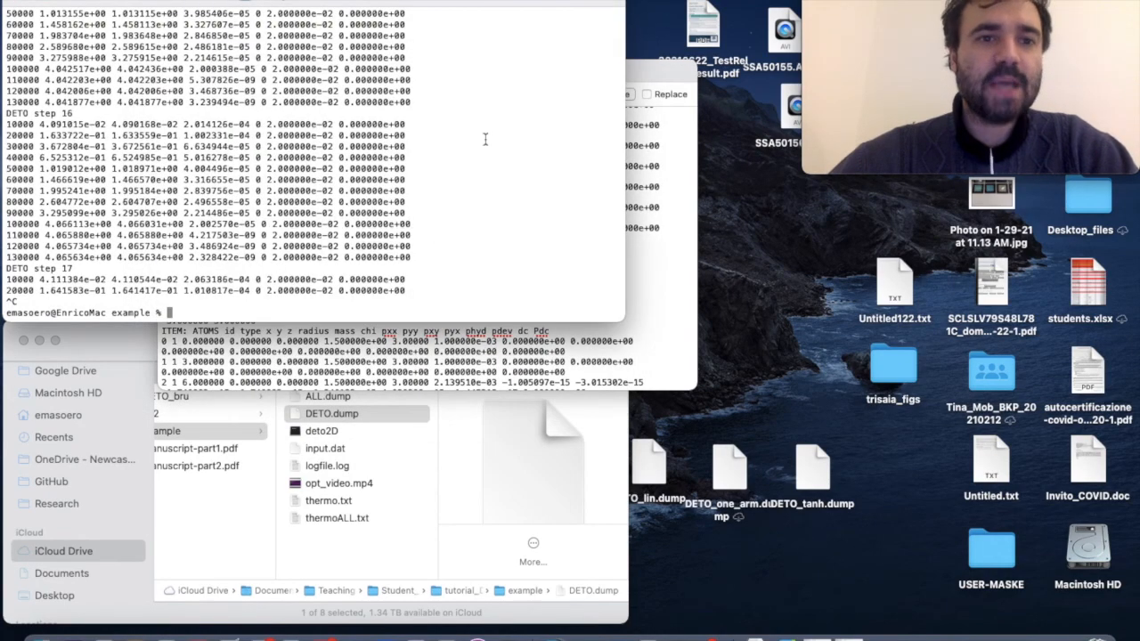
- Change the Terminal's working directory from example up to tutorial_DETO and into its ex2 folder
{"action": "type", "text": "cd .."}
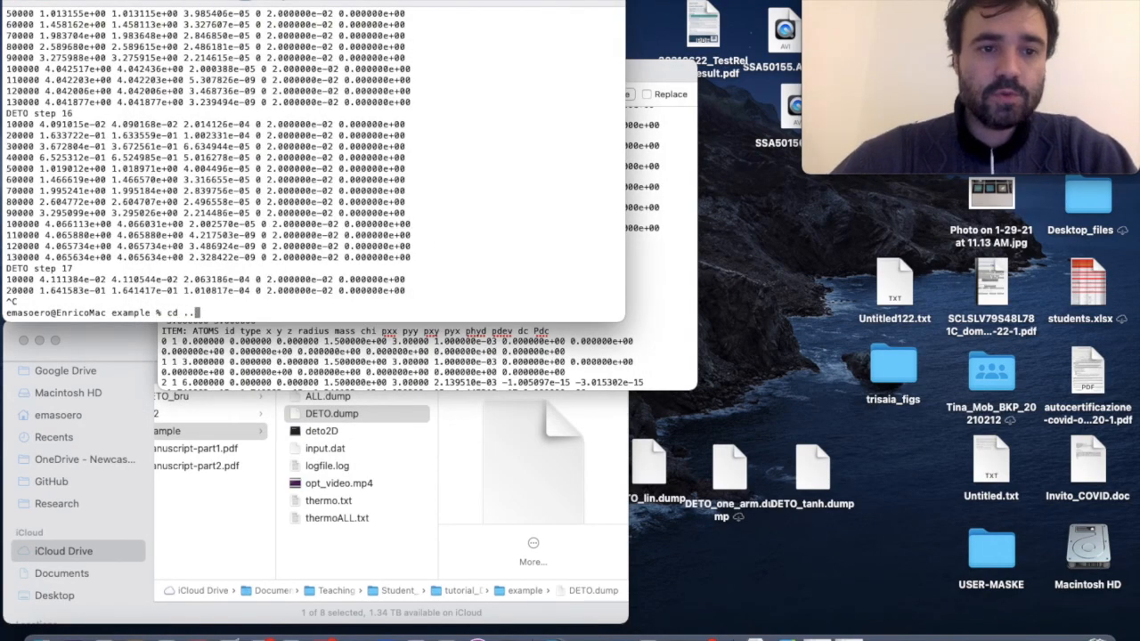
{"action": "key", "text": "Return"}
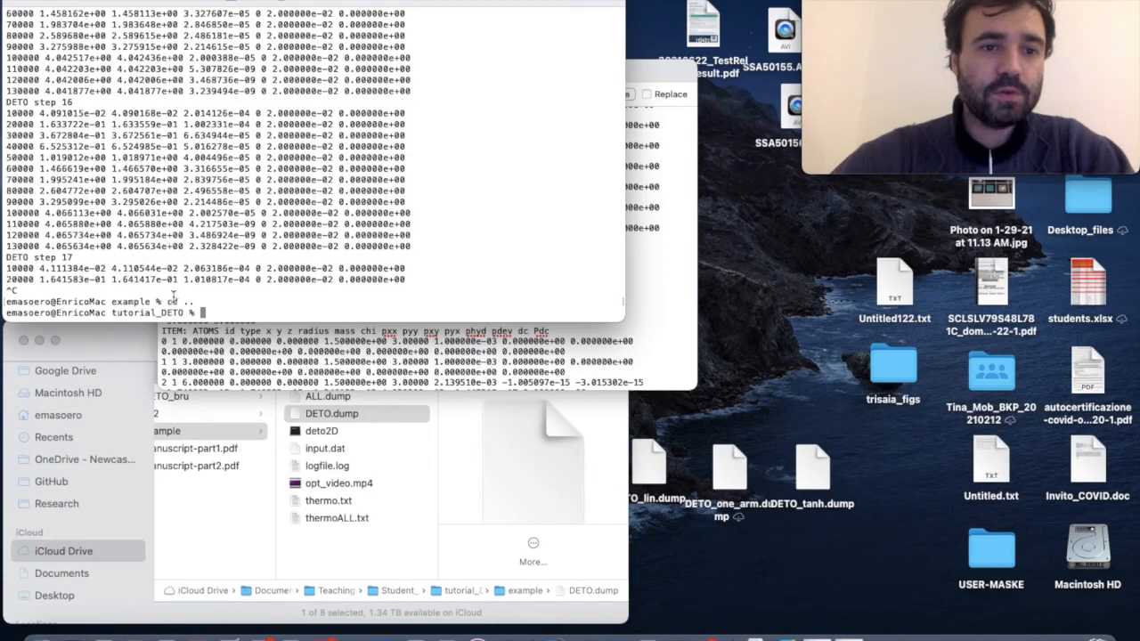
{"action": "scroll", "coordinate": [242, 471], "scroll_direction": "left", "scroll_amount": 3}
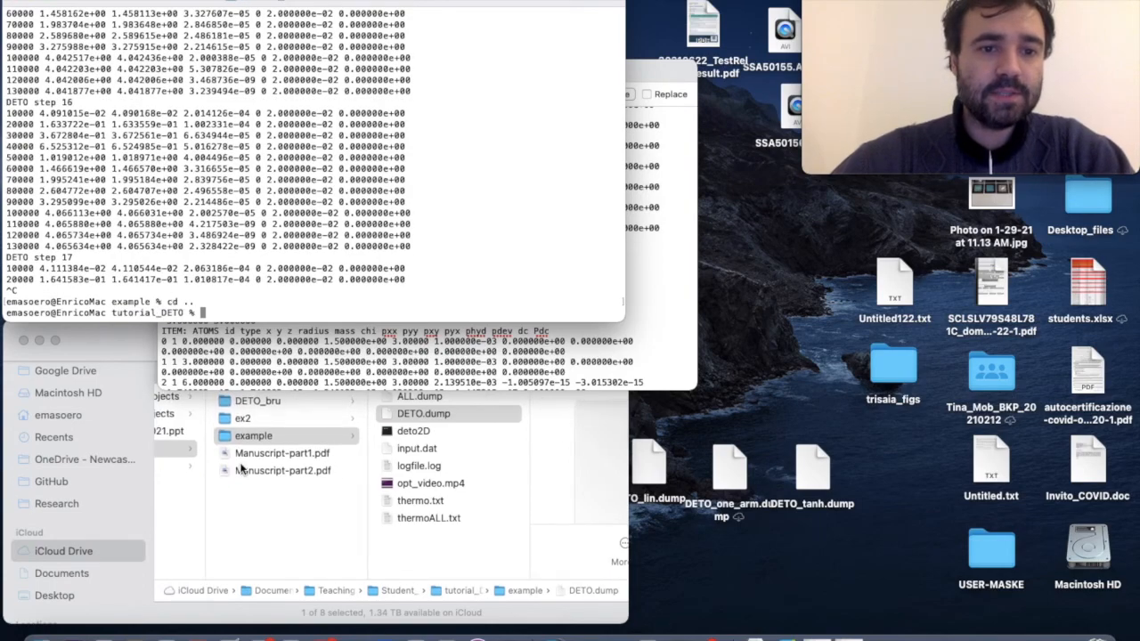
{"action": "left_click", "coordinate": [413, 414]}
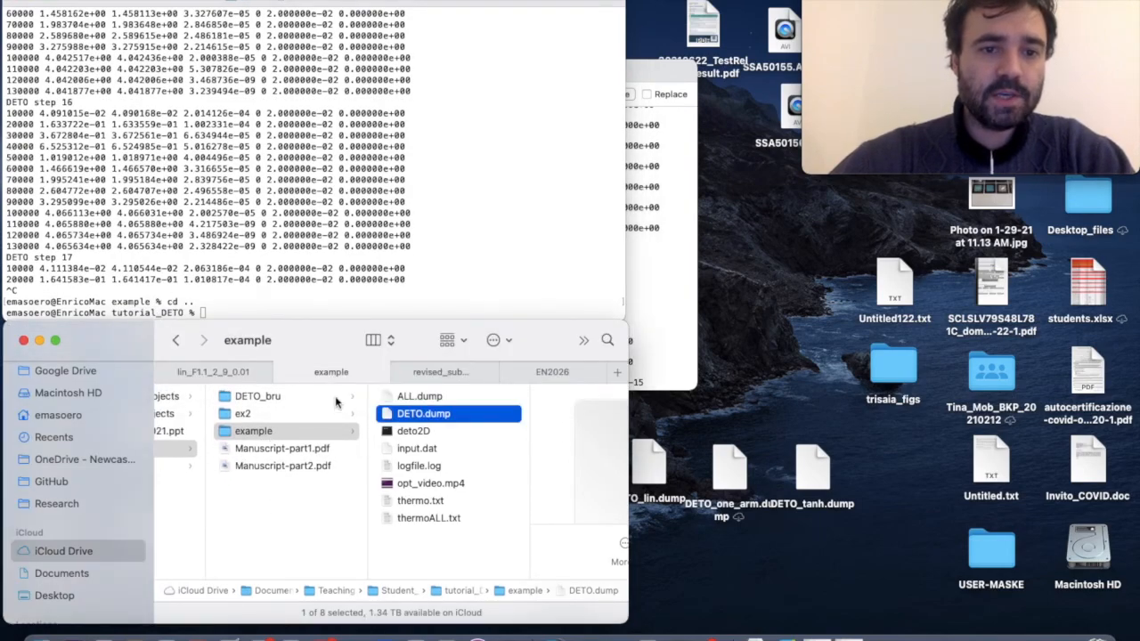
{"action": "left_click", "coordinate": [269, 269]}
{"action": "type", "text": "cd ex2"}
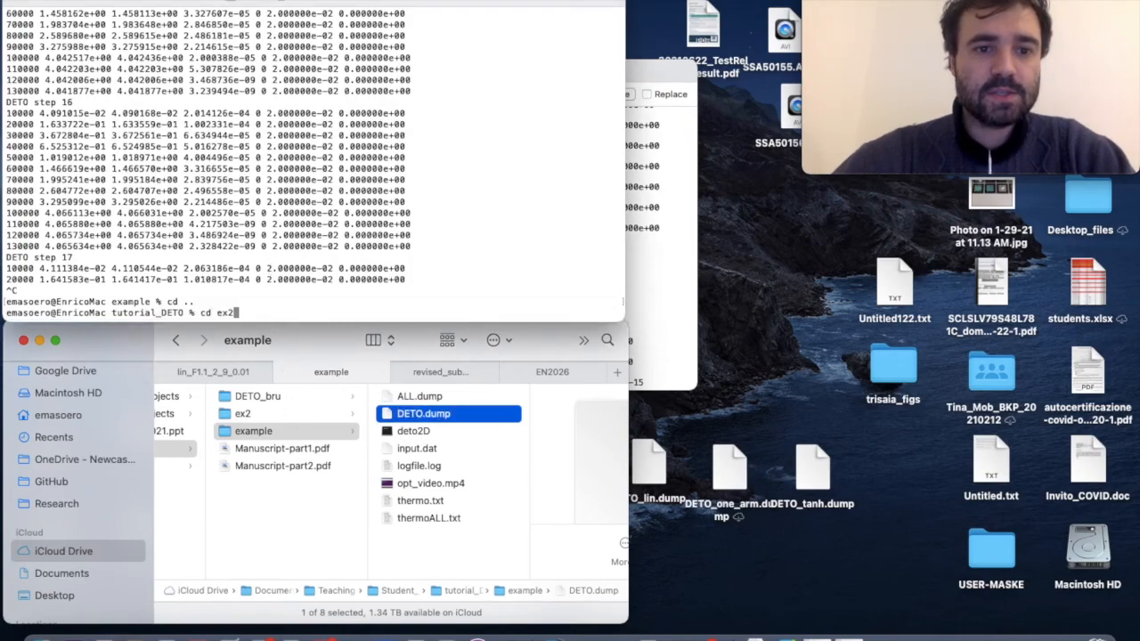
{"action": "key", "text": "Return"}
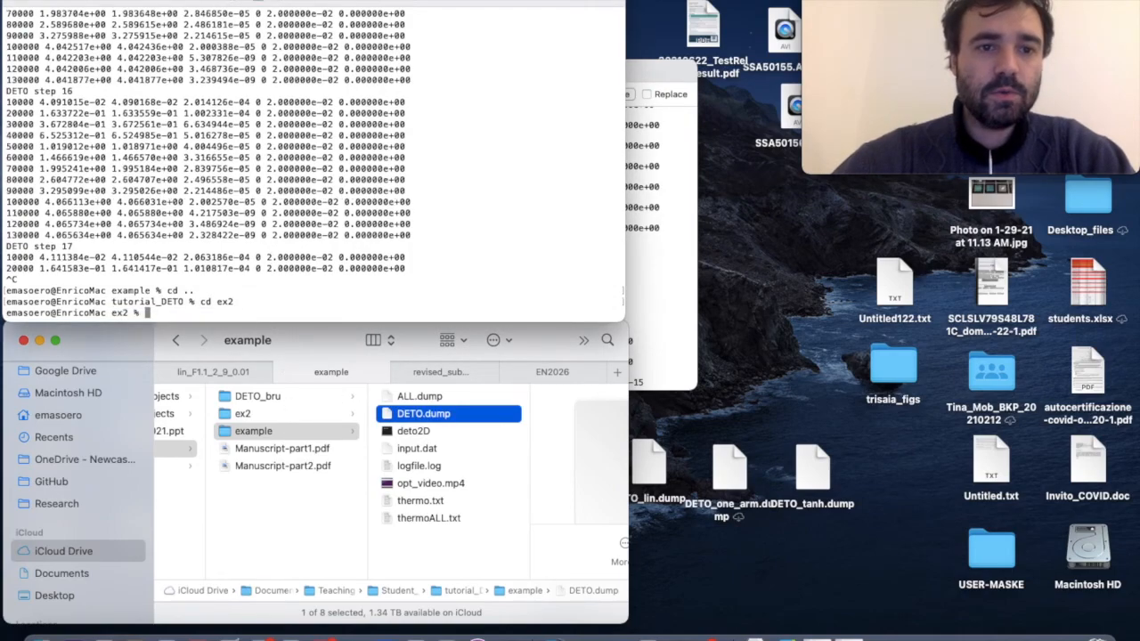
- List the contents of ex2 in the Terminal and show the same folder's files in Finder
{"action": "right_click", "coordinate": [244, 415]}
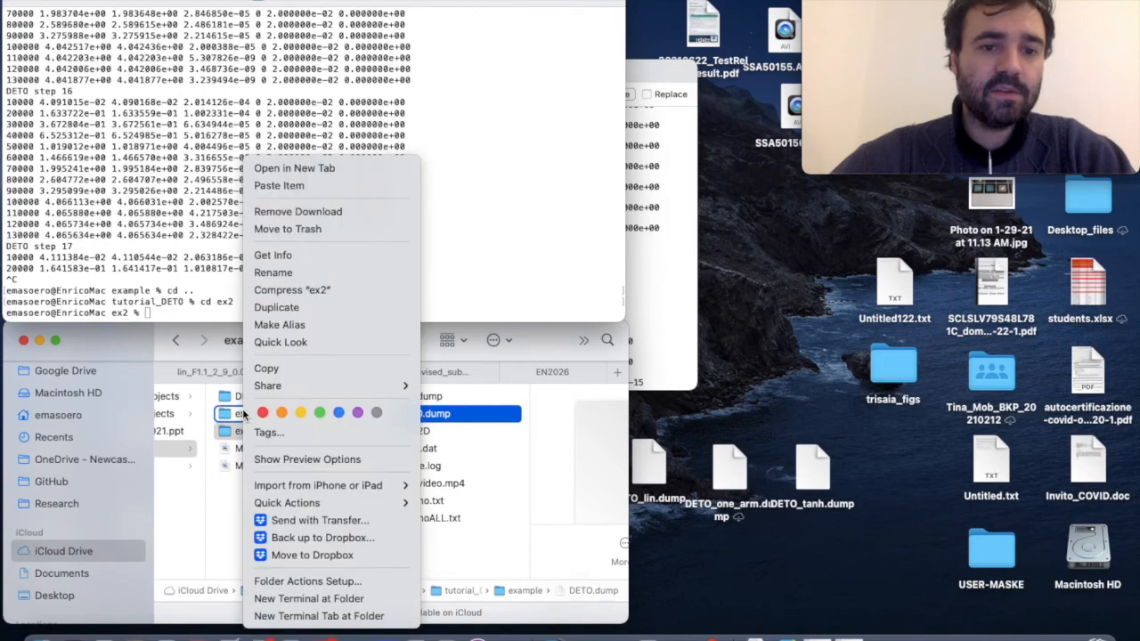
{"action": "left_click", "coordinate": [178, 318]}
{"action": "type", "text": "ls"}
{"action": "key", "text": "Return"}
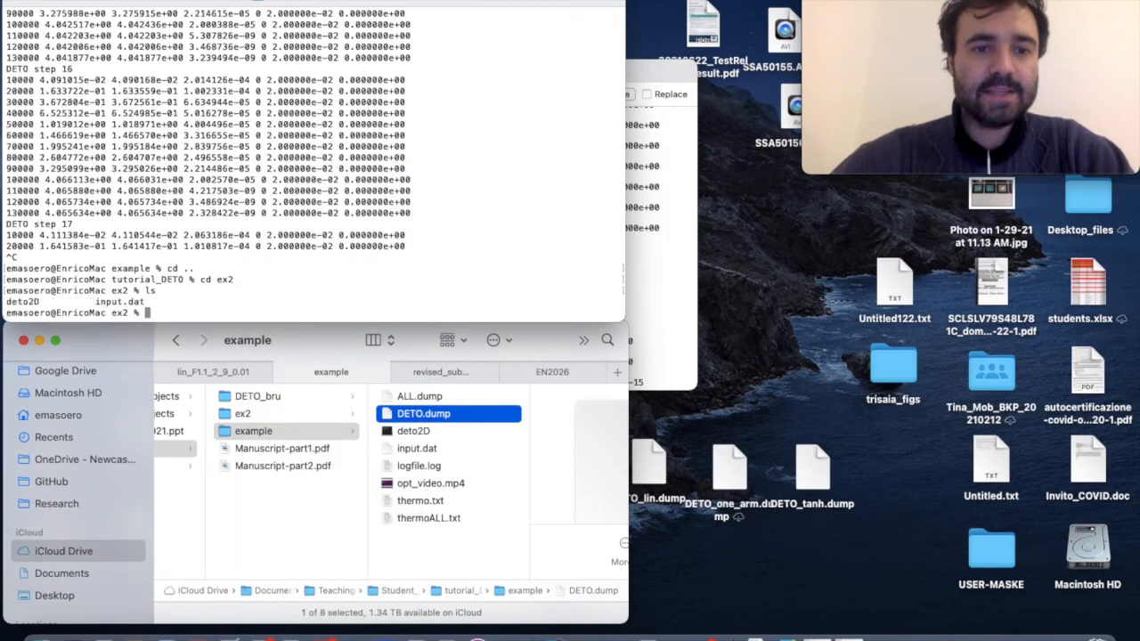
{"action": "left_click", "coordinate": [245, 416]}
{"action": "left_click", "coordinate": [321, 318]}
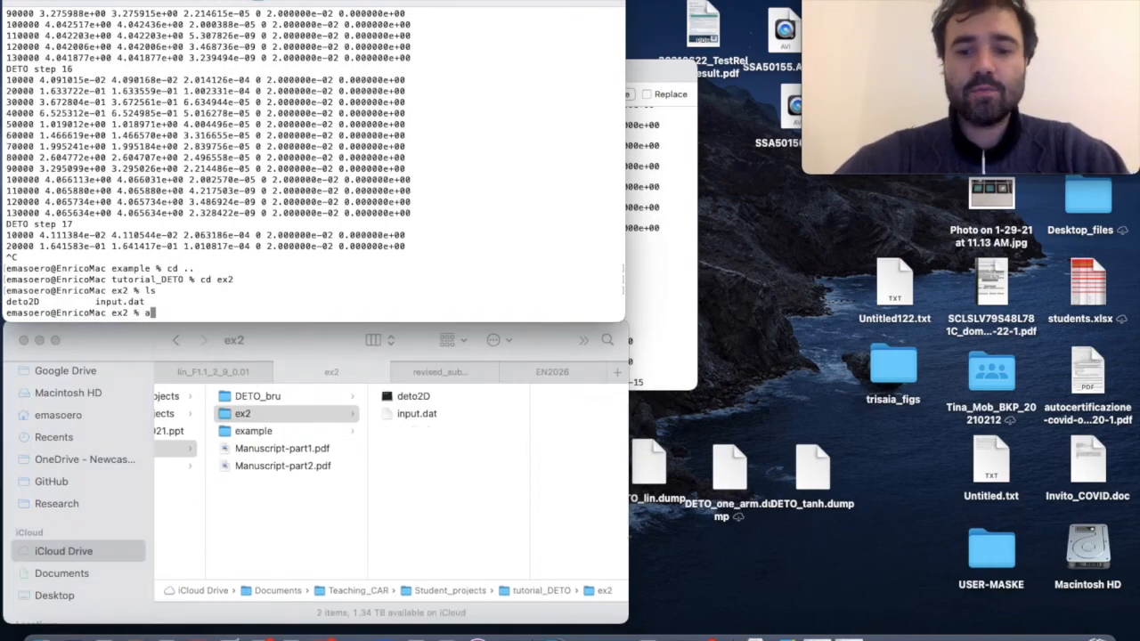
- Run the simulation in ex2 with the command ./deto2D input.dat
{"action": "type", "text": "./inp"}
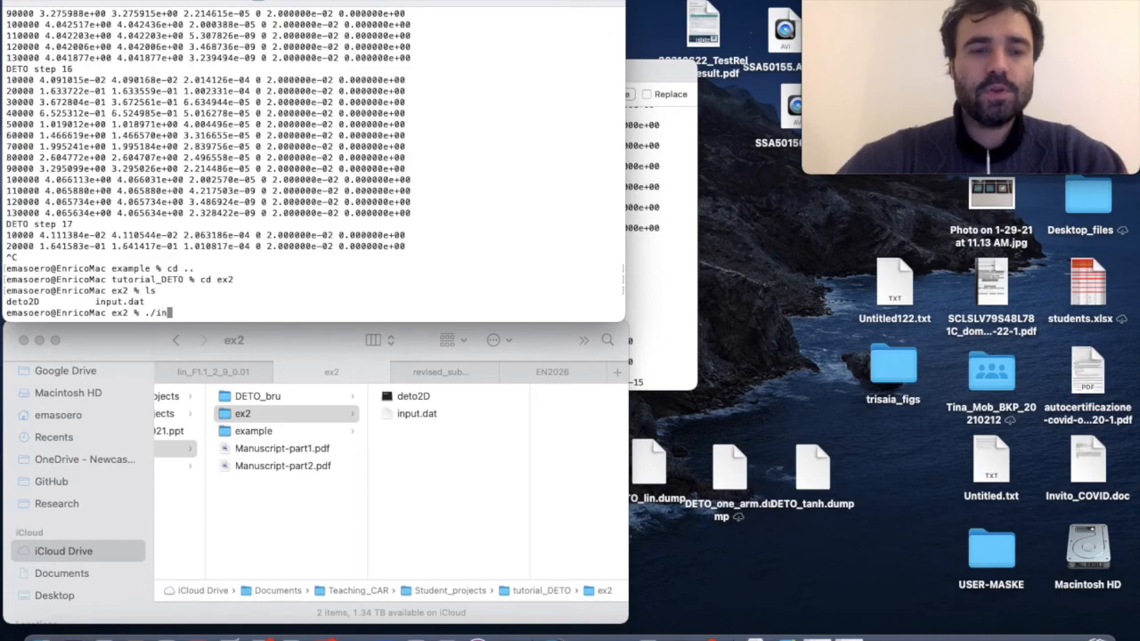
{"action": "key", "text": "Tab"}
{"action": "type", "text": "inp"}
{"action": "key", "text": "Tab"}
{"action": "key", "text": "Return"}
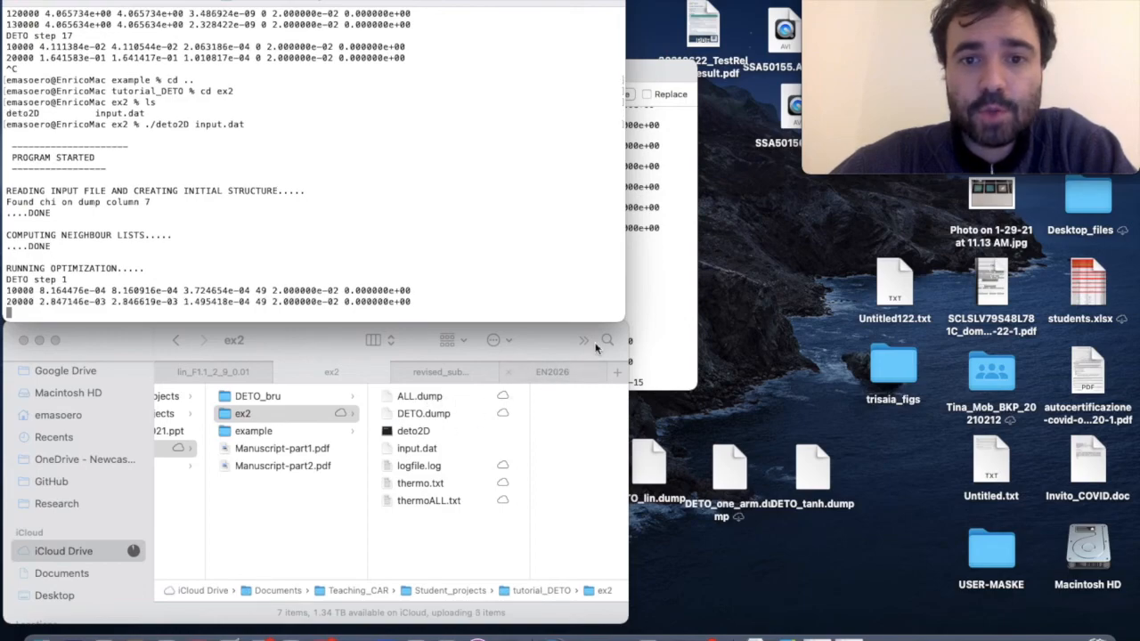
- Close the DETO.dump text file, and check the init_chi and quickmin dumpAll settings in ex2's input.dat before closing it too
{"action": "left_click", "coordinate": [642, 311]}
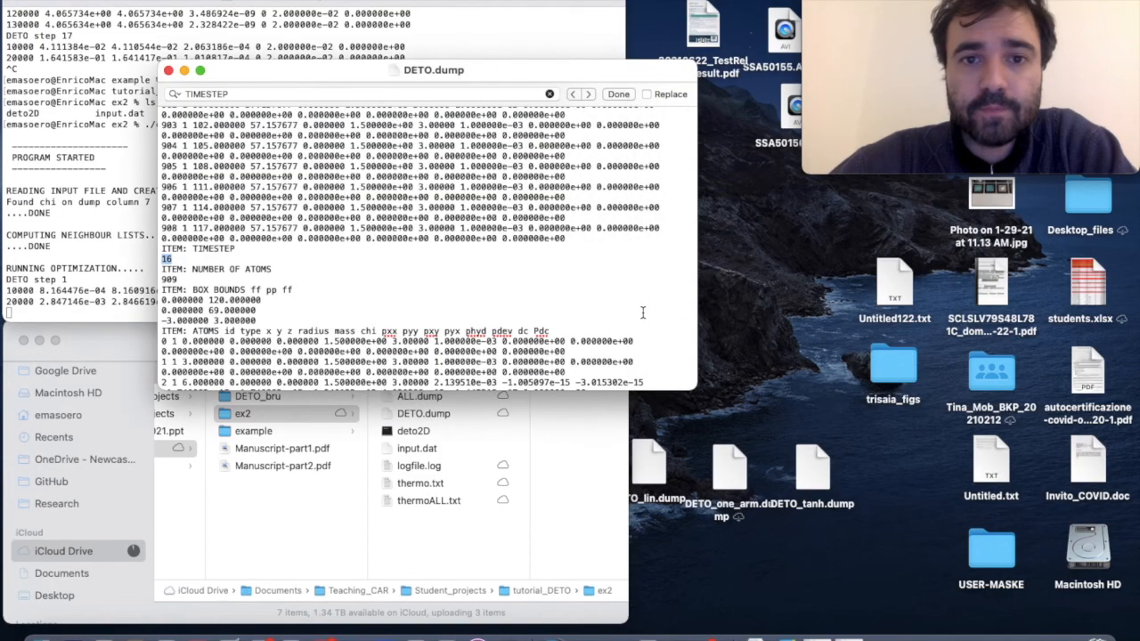
{"action": "left_click", "coordinate": [169, 71]}
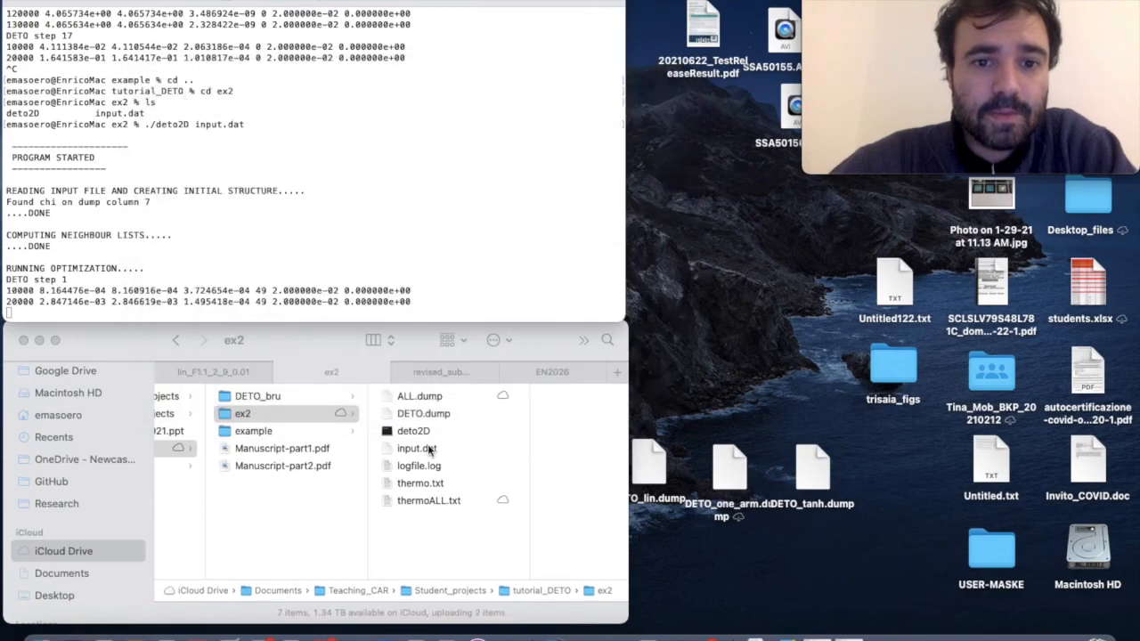
{"action": "left_click", "coordinate": [429, 450]}
{"action": "double_click", "coordinate": [428, 449]}
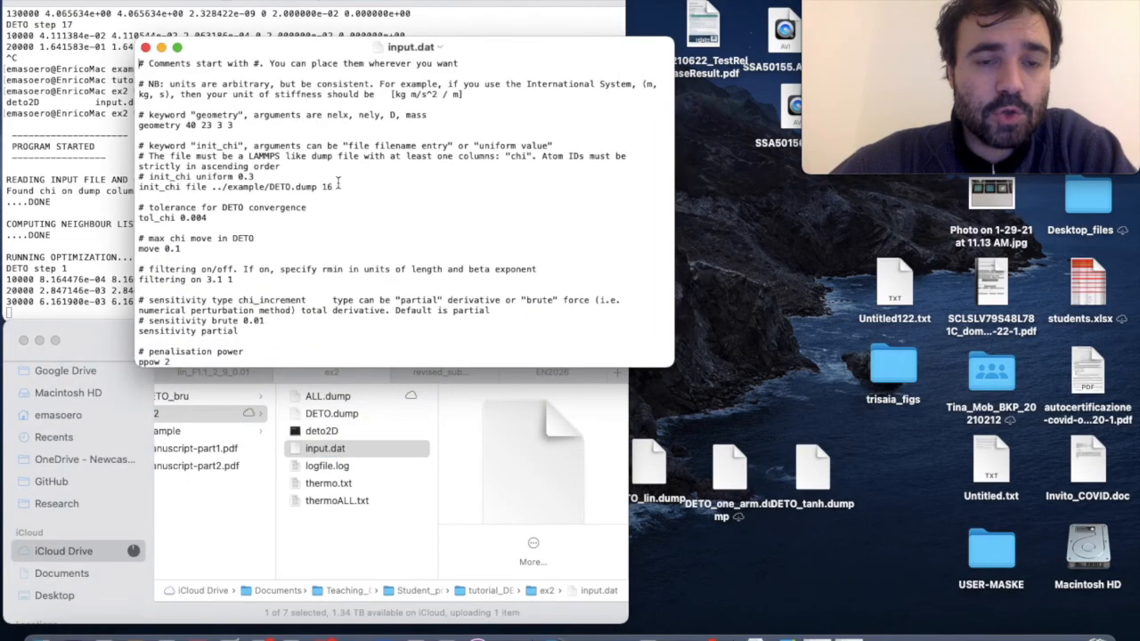
{"action": "scroll", "coordinate": [337, 182], "scroll_direction": "down", "scroll_amount": 5}
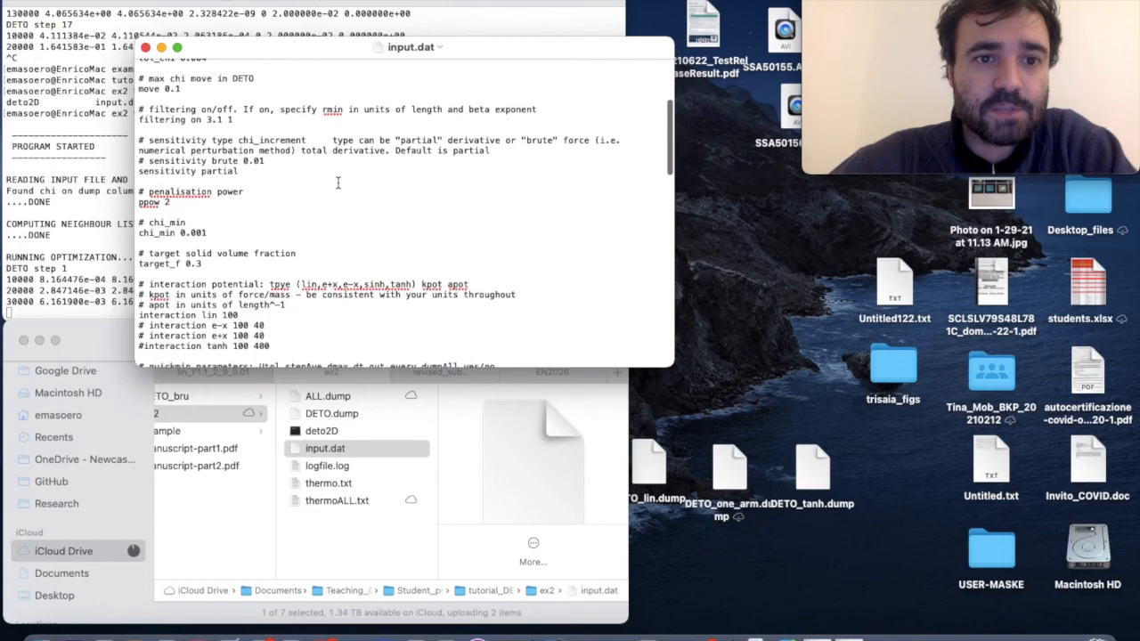
{"action": "scroll", "coordinate": [337, 182], "scroll_direction": "down", "scroll_amount": 5}
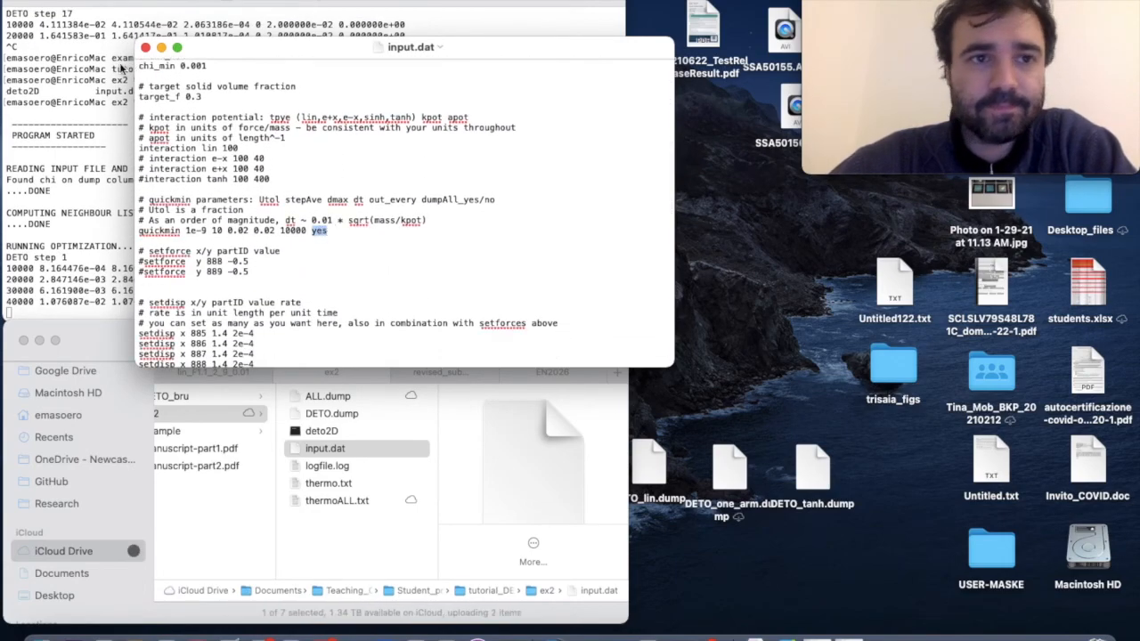
{"action": "left_click", "coordinate": [144, 48]}
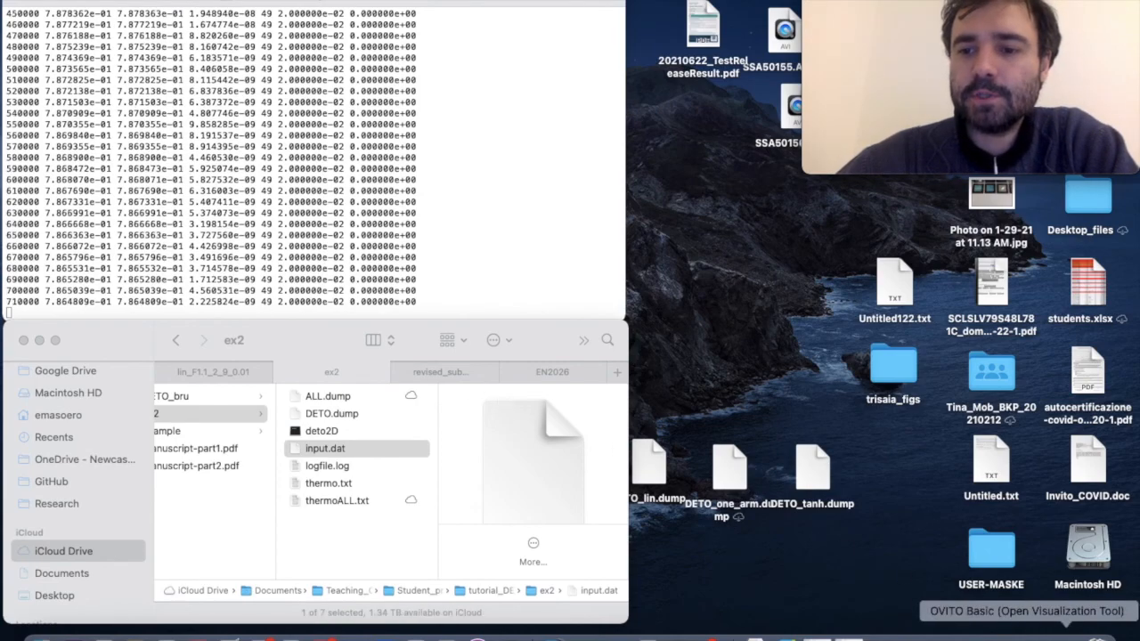
- Switch to OVITO and load ALL.dump from the ex2 folder, replacing the selected DETO.dump object
{"action": "left_click", "coordinate": [1027, 636]}
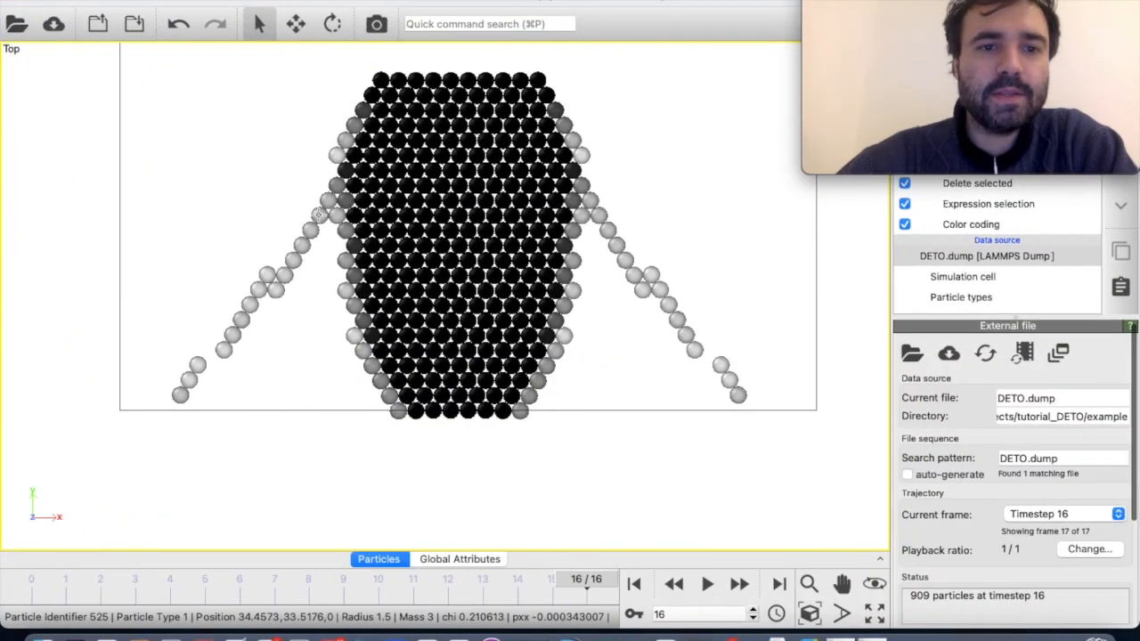
{"action": "left_click", "coordinate": [92, 0]}
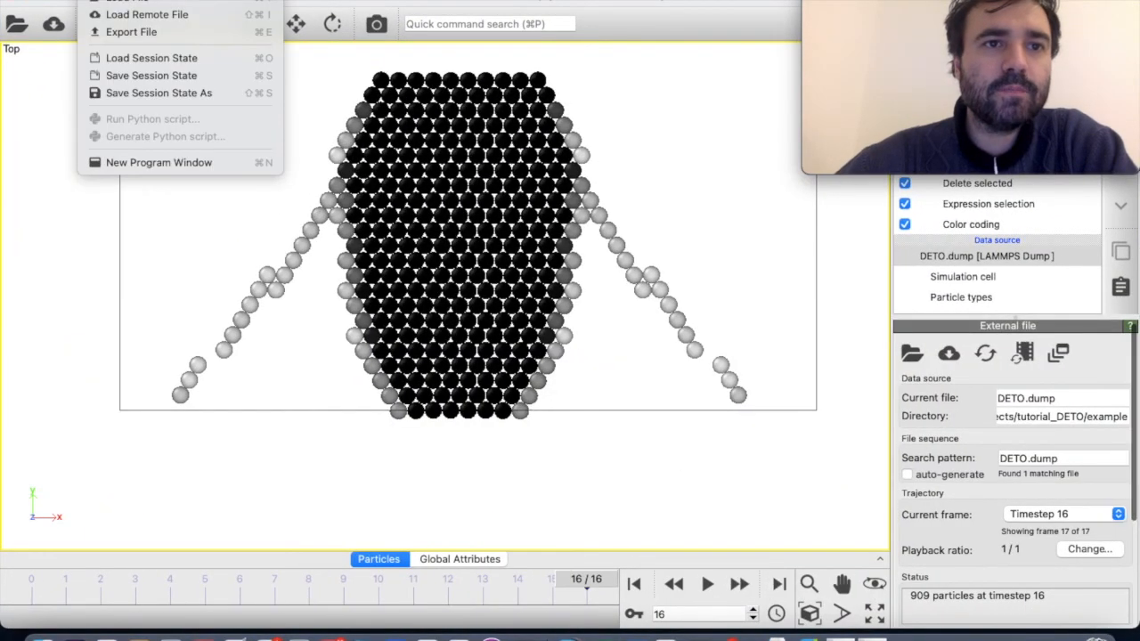
{"action": "left_click", "coordinate": [117, 1]}
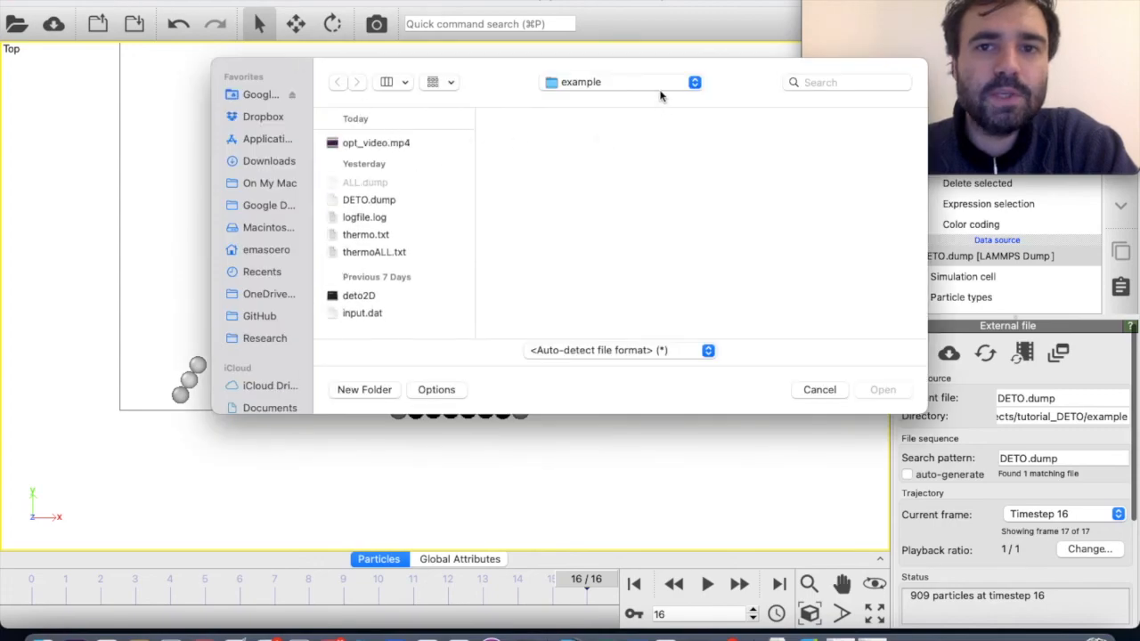
{"action": "left_click", "coordinate": [659, 86]}
{"action": "left_click", "coordinate": [636, 106]}
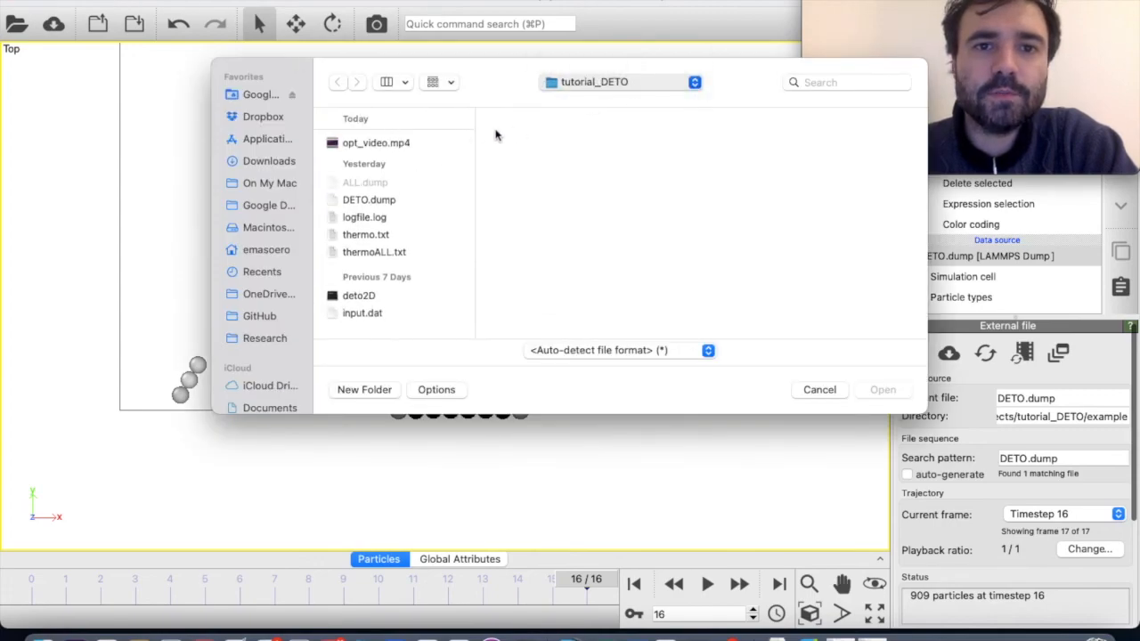
{"action": "left_click", "coordinate": [805, 145]}
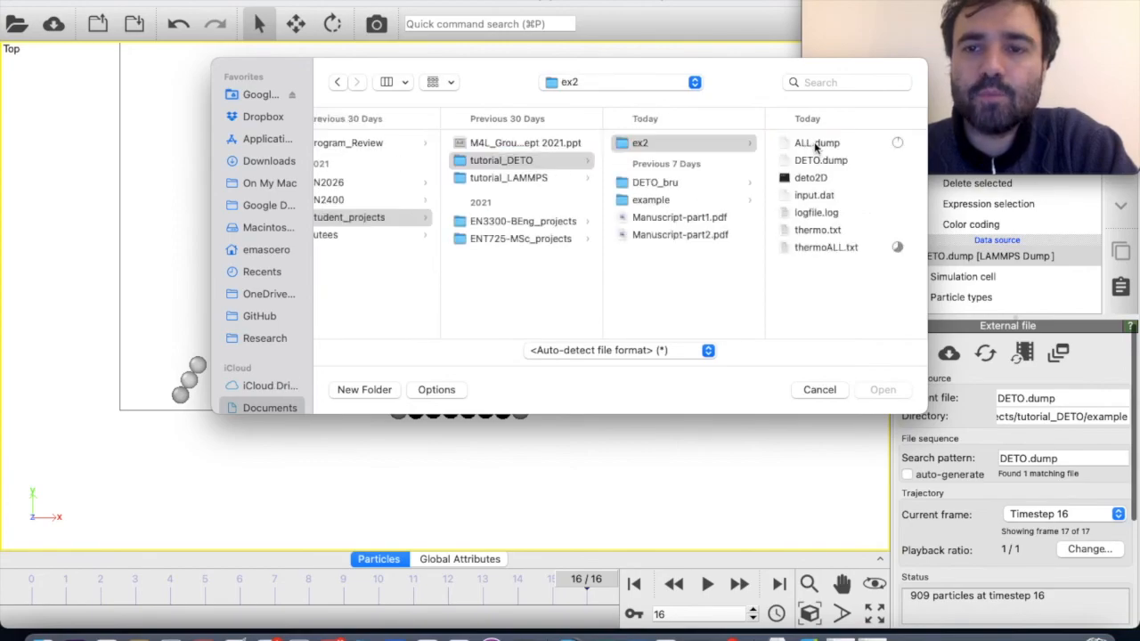
{"action": "left_click", "coordinate": [814, 143]}
{"action": "left_click", "coordinate": [882, 390]}
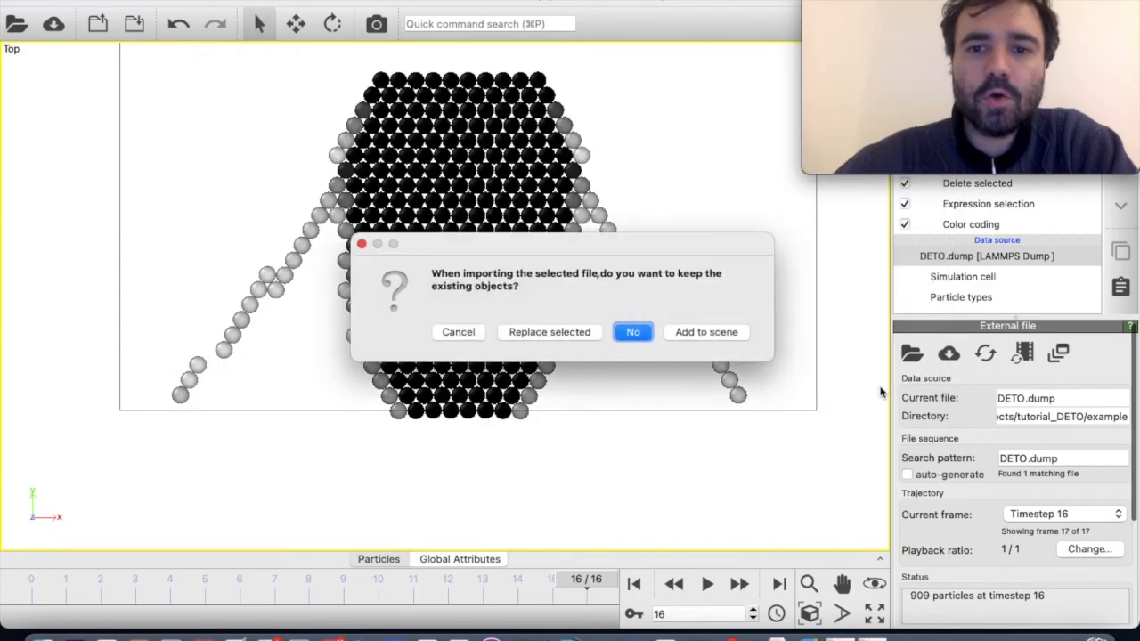
{"action": "left_click", "coordinate": [550, 332]}
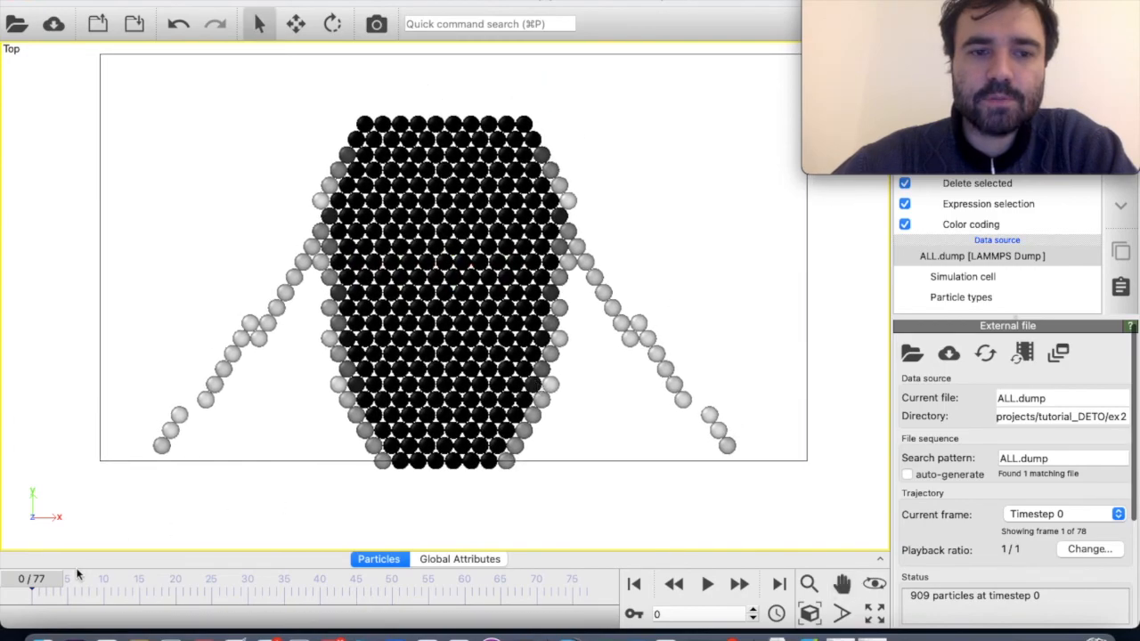
- Scrub the ALL.dump animation to about frame 42 and back to frame 0 to examine how the structure deforms
{"action": "left_click_drag", "start_coordinate": [33, 581], "coordinate": [68, 585]}
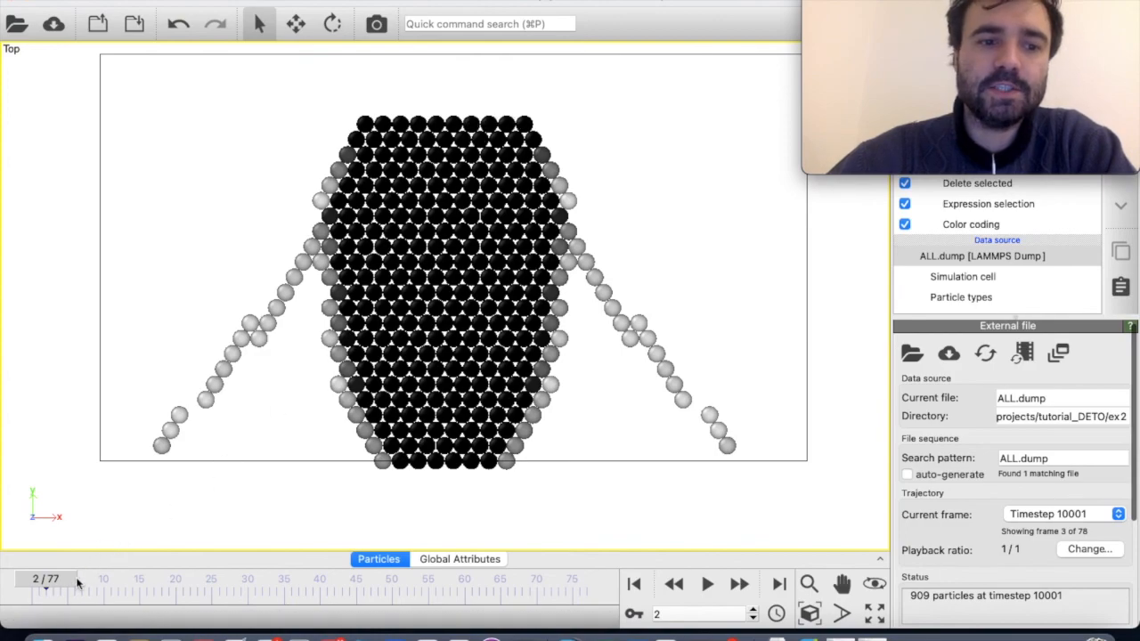
{"action": "left_click_drag", "start_coordinate": [65, 588], "coordinate": [350, 561]}
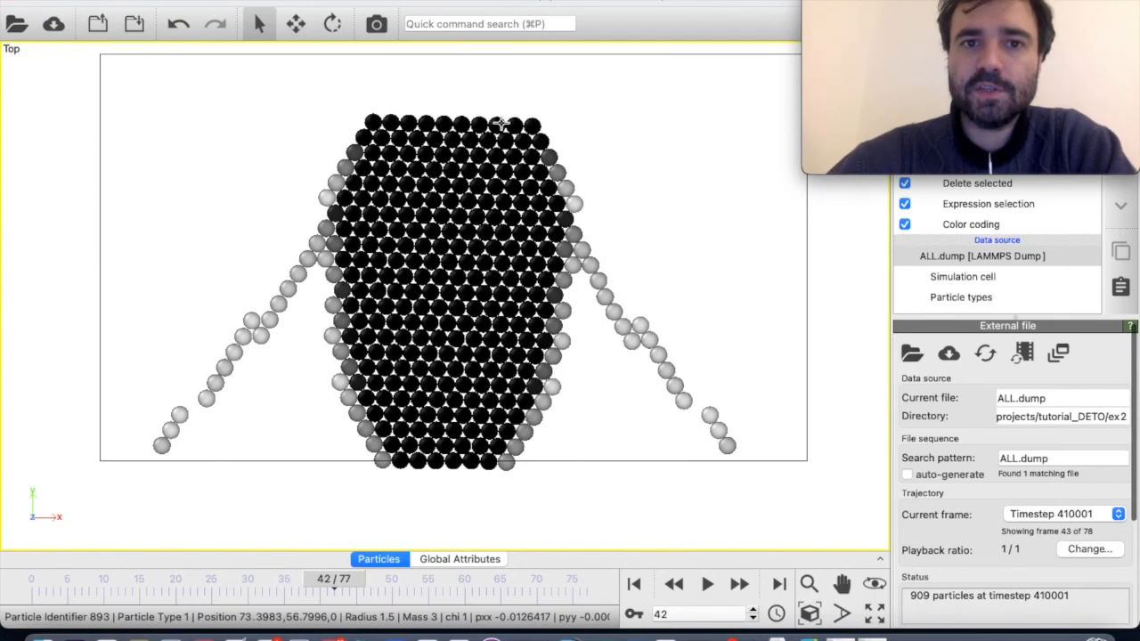
{"action": "left_click_drag", "start_coordinate": [348, 578], "coordinate": [32, 579]}
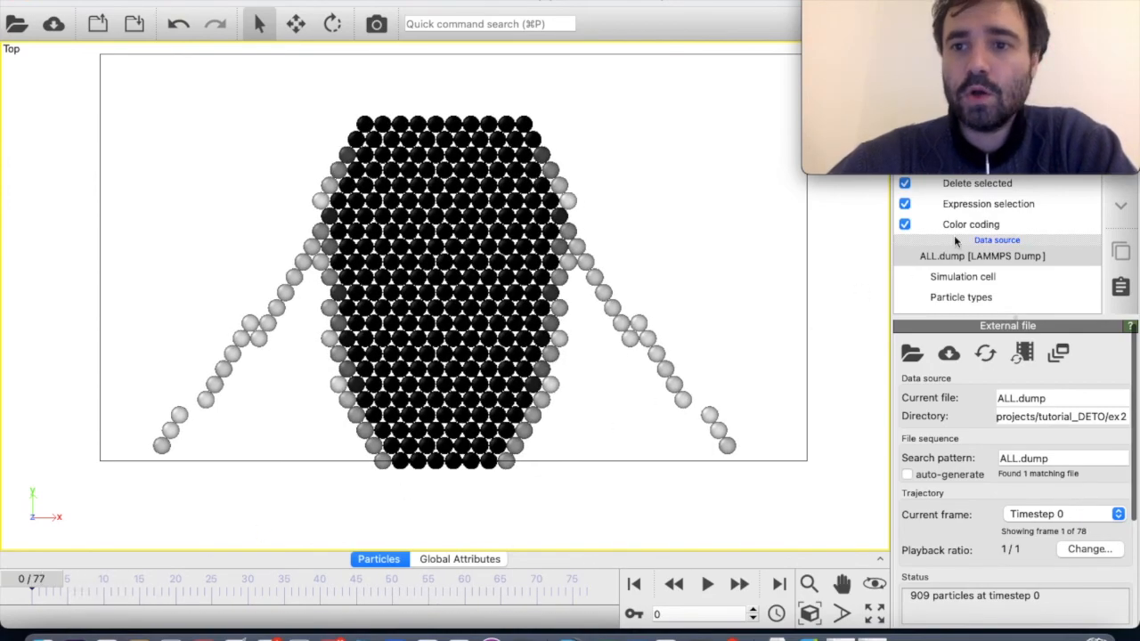
- Color the particles by pdev with the Viridis gradient and adjust the color range across all frames
{"action": "left_click", "coordinate": [999, 224]}
{"action": "left_click", "coordinate": [983, 398]}
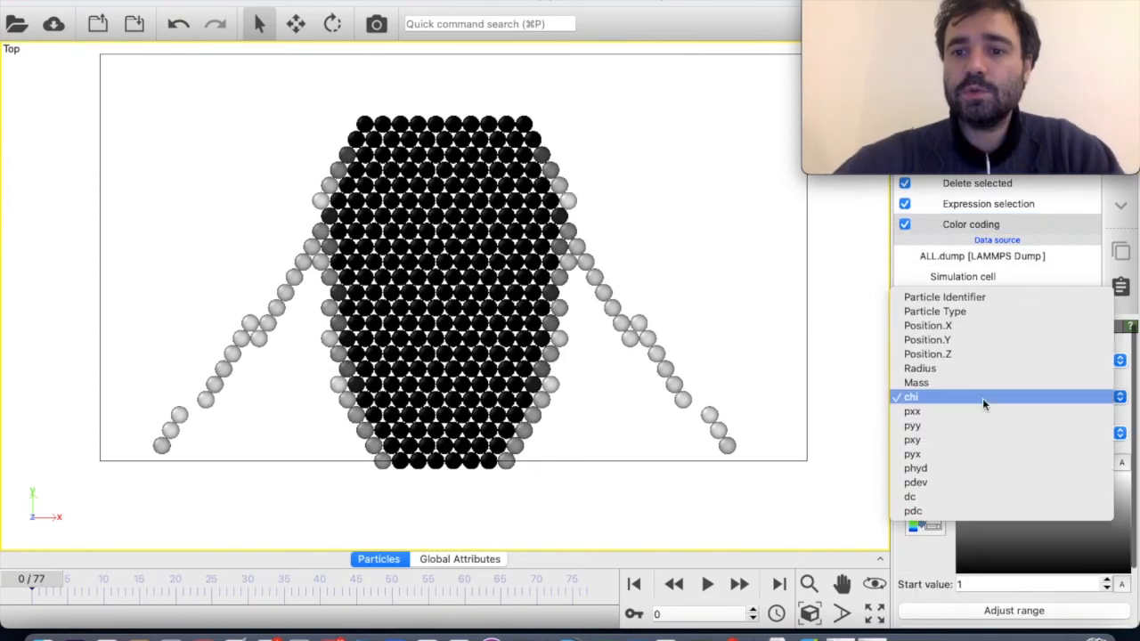
{"action": "left_click", "coordinate": [935, 486]}
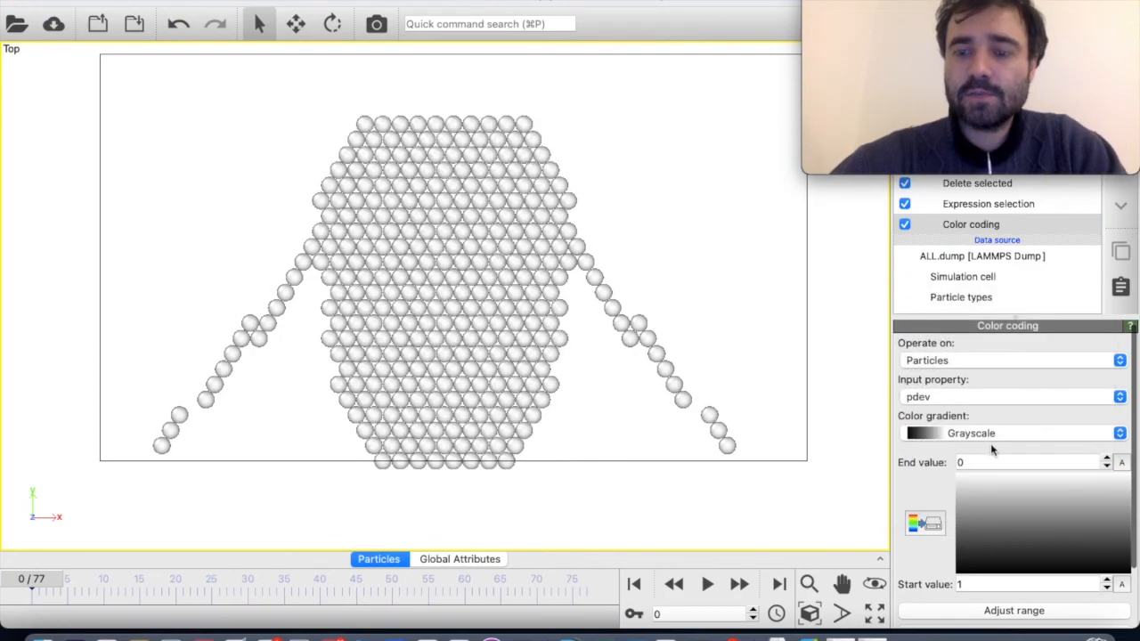
{"action": "left_click", "coordinate": [991, 437]}
{"action": "left_click", "coordinate": [949, 512]}
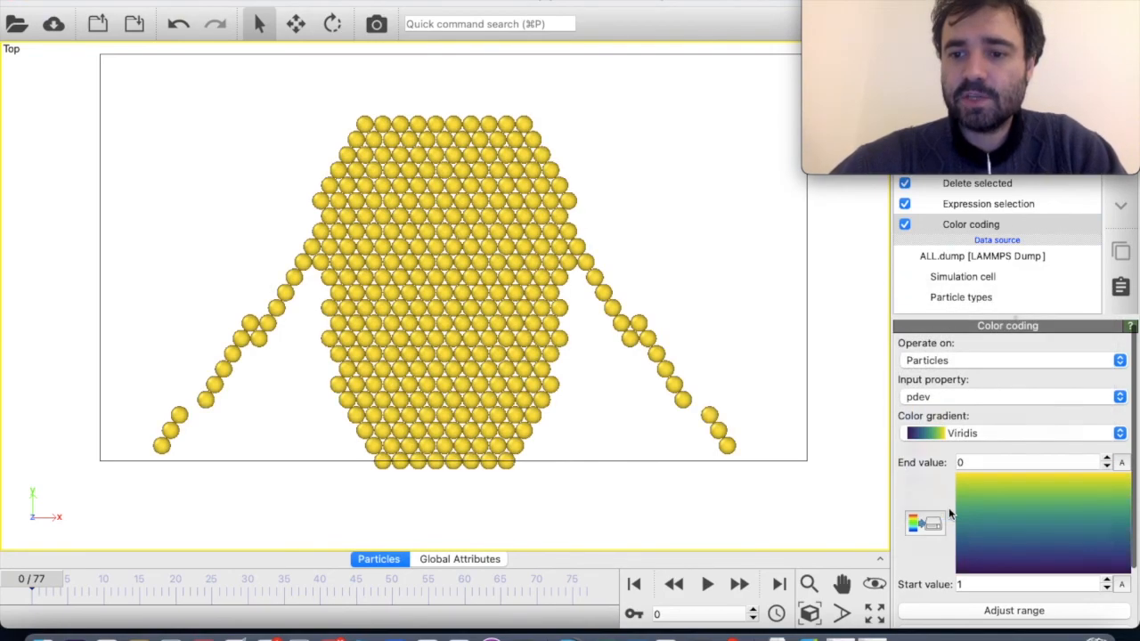
{"action": "scroll", "coordinate": [976, 556], "scroll_direction": "down", "scroll_amount": 2}
{"action": "left_click", "coordinate": [980, 561]}
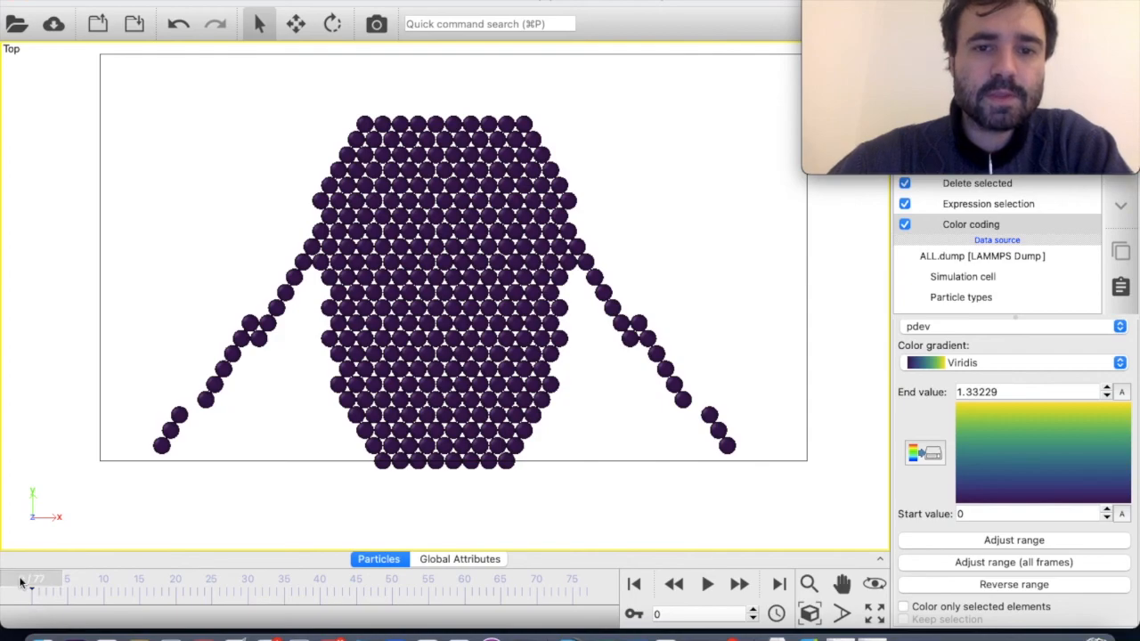
- Scrub through the trajectory and back to frame 0 to examine how the pdev stress develops
{"action": "left_click_drag", "start_coordinate": [22, 582], "coordinate": [477, 577]}
{"action": "left_click_drag", "start_coordinate": [556, 577], "coordinate": [31, 595]}
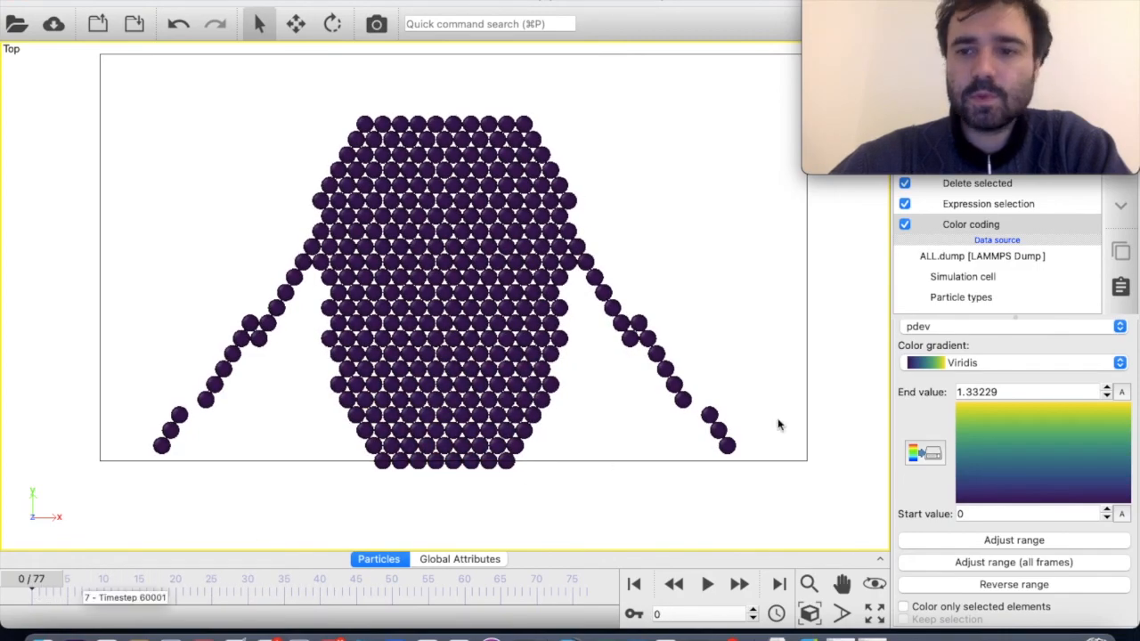
- Keep the Viridis gradient and change the Color coding input property to phyd
{"action": "left_click", "coordinate": [1012, 363]}
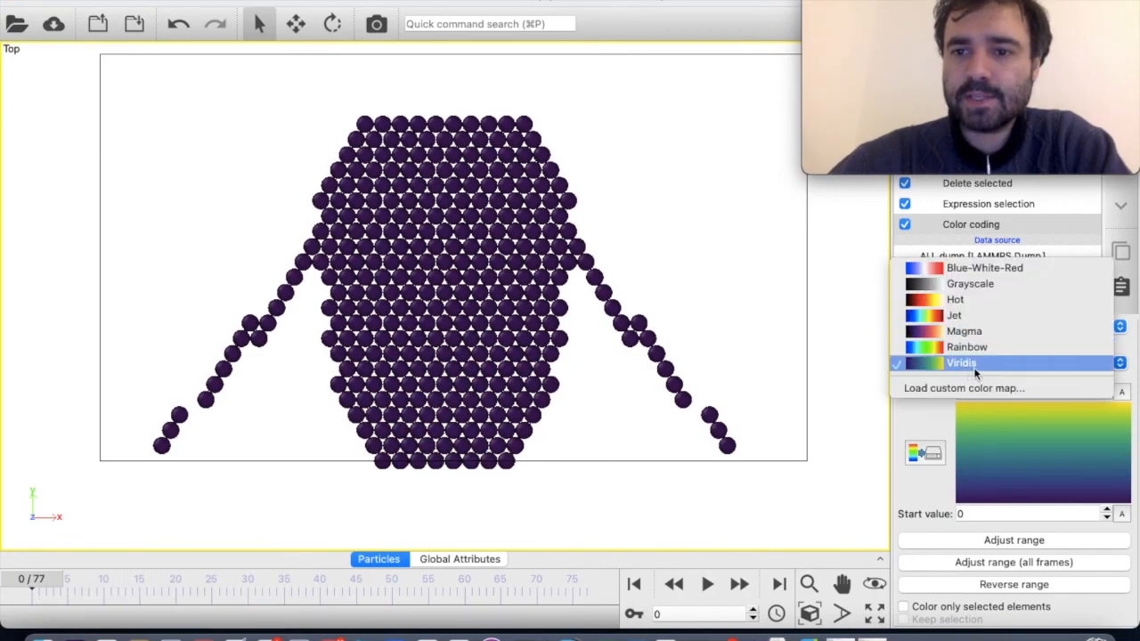
{"action": "left_click", "coordinate": [973, 365]}
{"action": "left_click", "coordinate": [994, 326]}
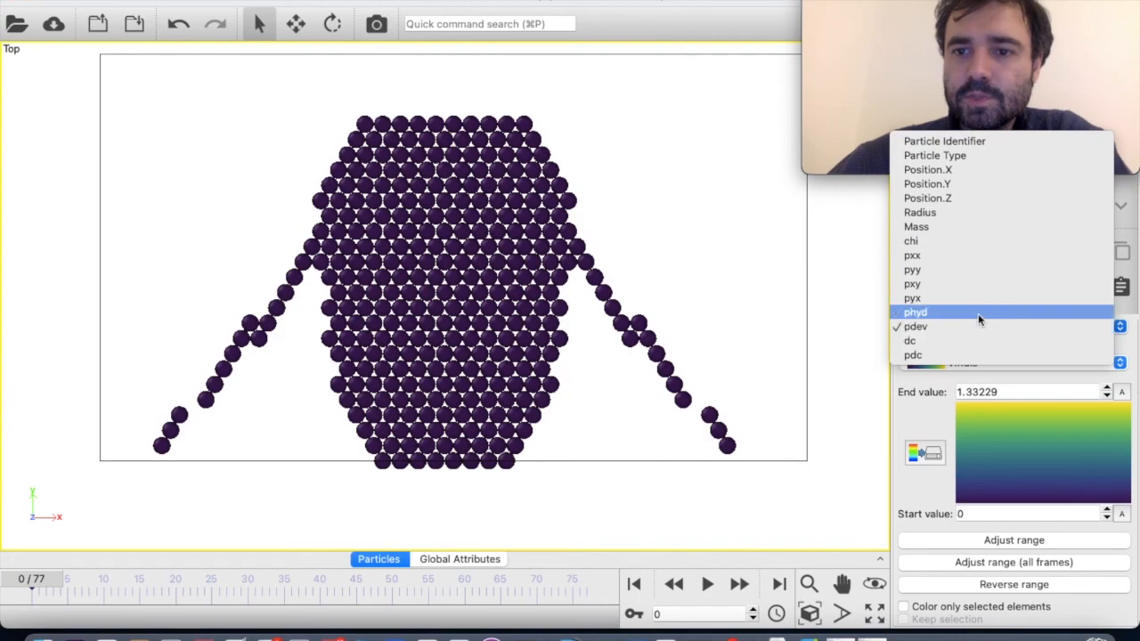
{"action": "left_click", "coordinate": [984, 312]}
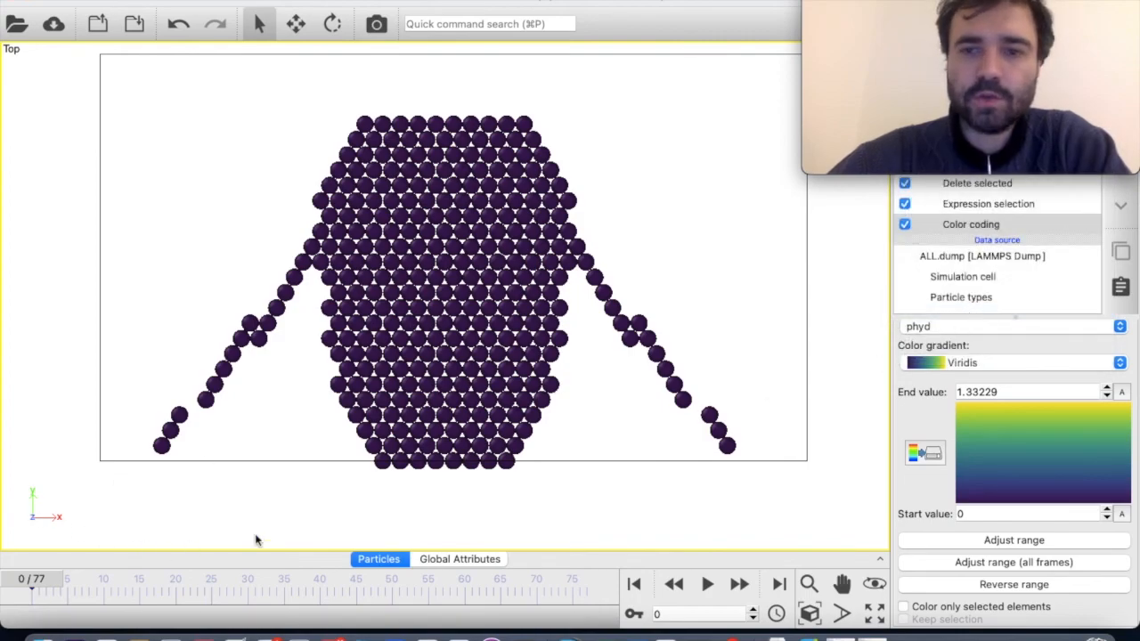
- Adjust the phyd color range across all frames and scrub through frame 41 to the final frame 77 to examine the stress pattern
{"action": "left_click", "coordinate": [924, 562]}
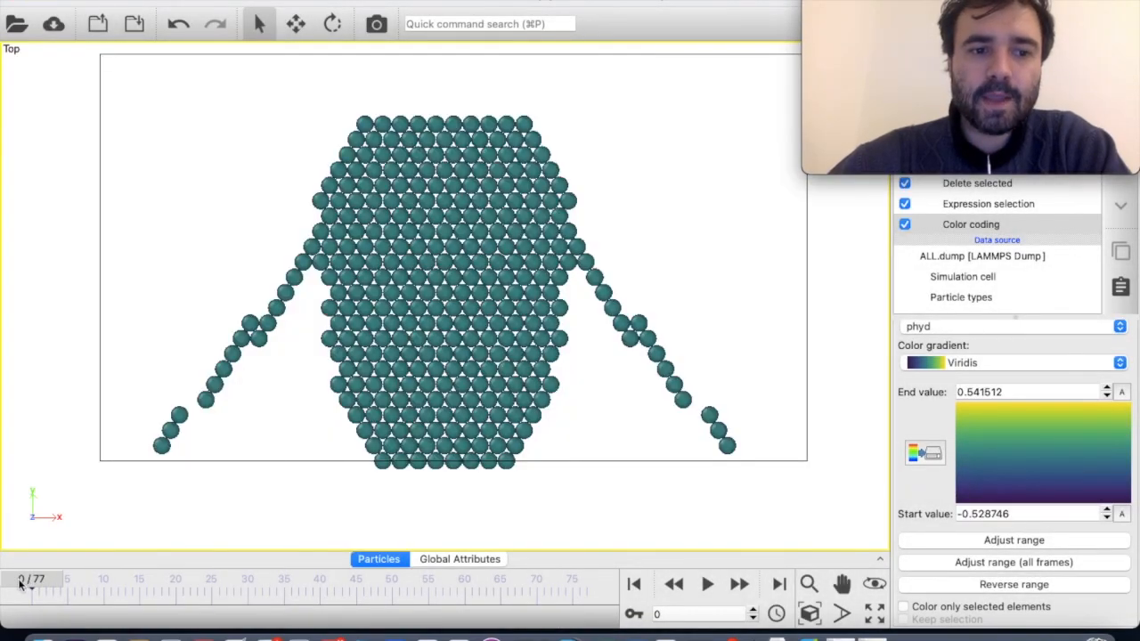
{"action": "left_click_drag", "start_coordinate": [21, 583], "coordinate": [319, 575]}
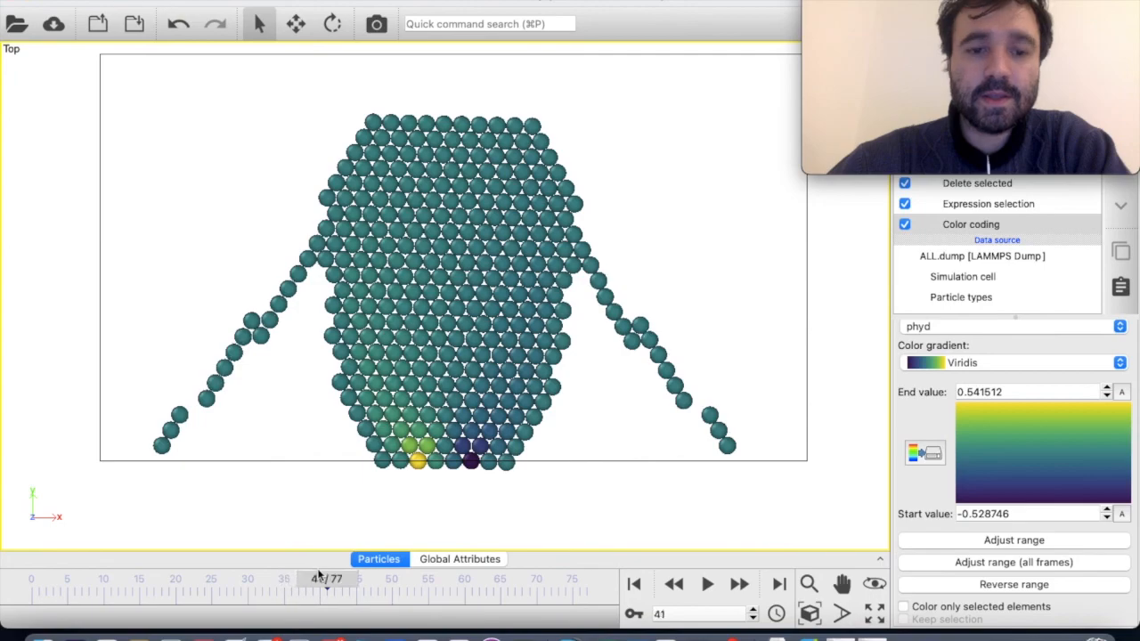
{"action": "left_click_drag", "start_coordinate": [411, 579], "coordinate": [614, 579]}
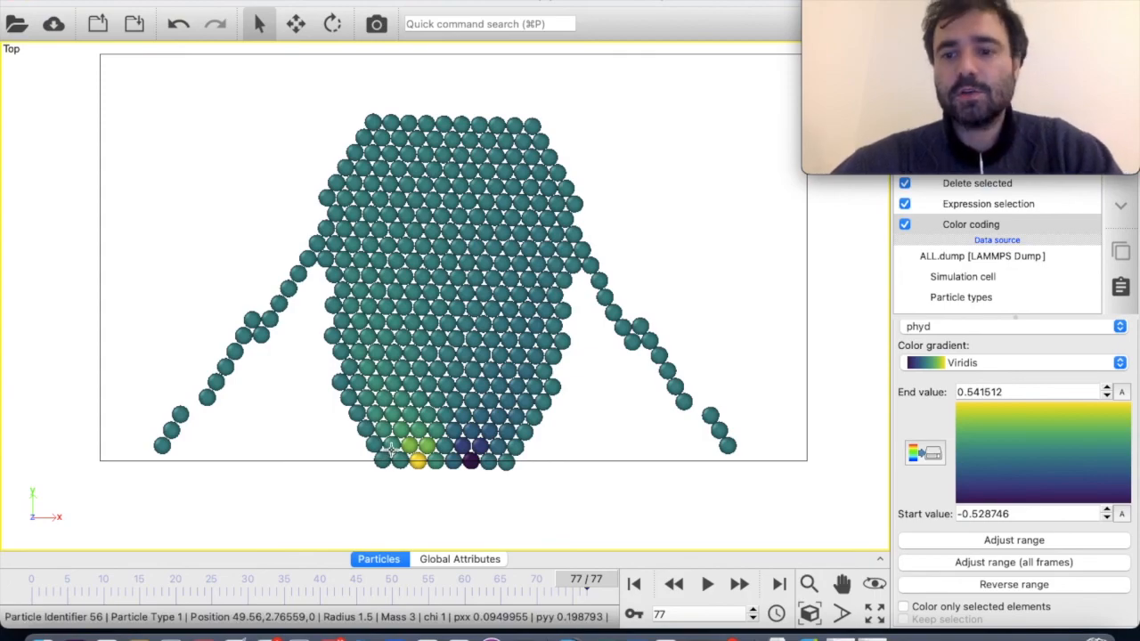
- Set the phyd color range to an end value of 0.4 and a start value of -0.4
{"action": "left_click", "coordinate": [1007, 392]}
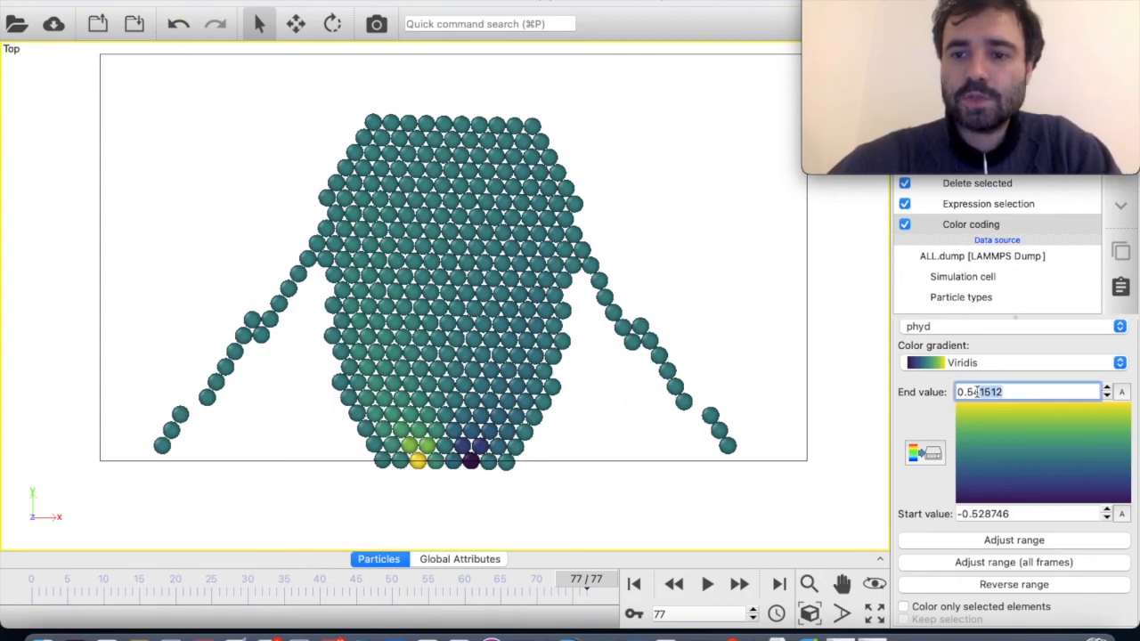
{"action": "type", "text": "25"}
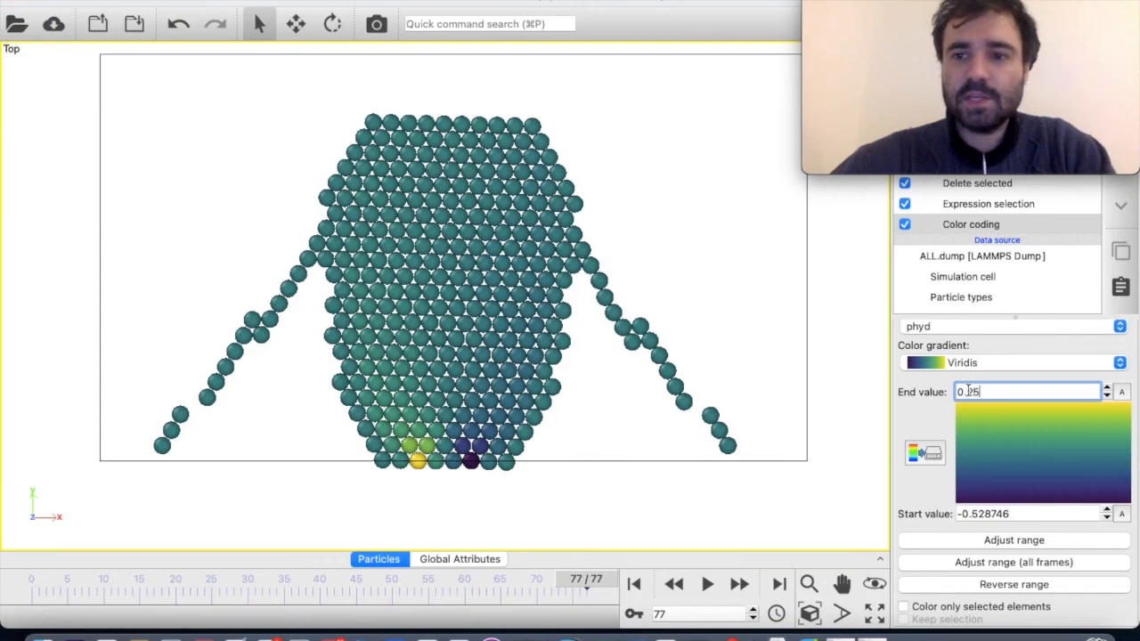
{"action": "type", "text": "4"}
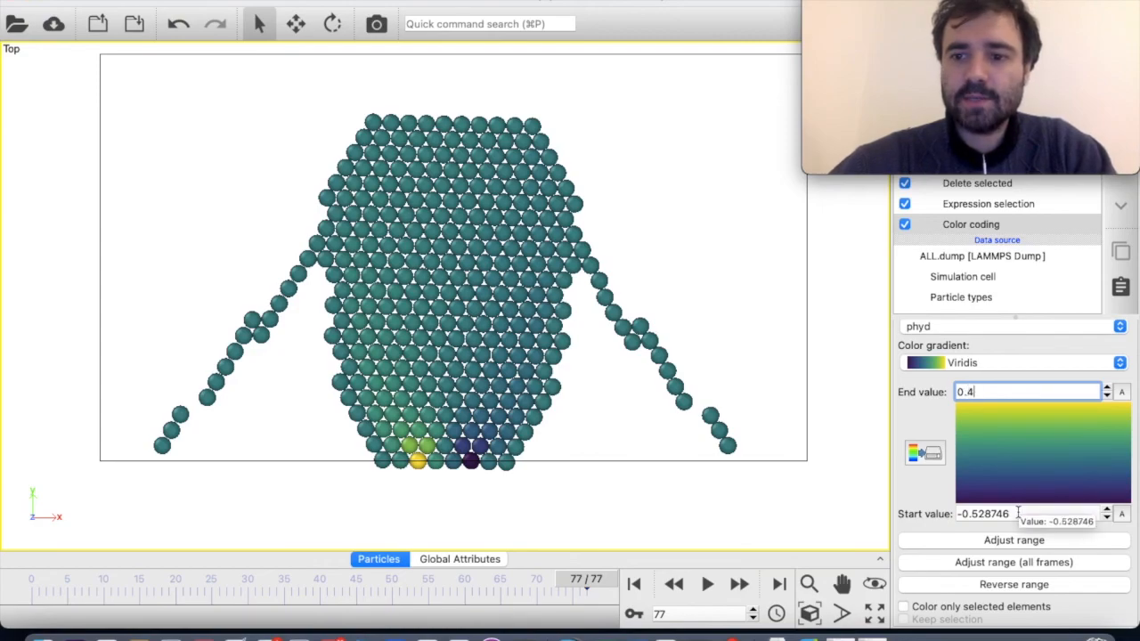
{"action": "left_click_drag", "start_coordinate": [1010, 514], "coordinate": [986, 514]}
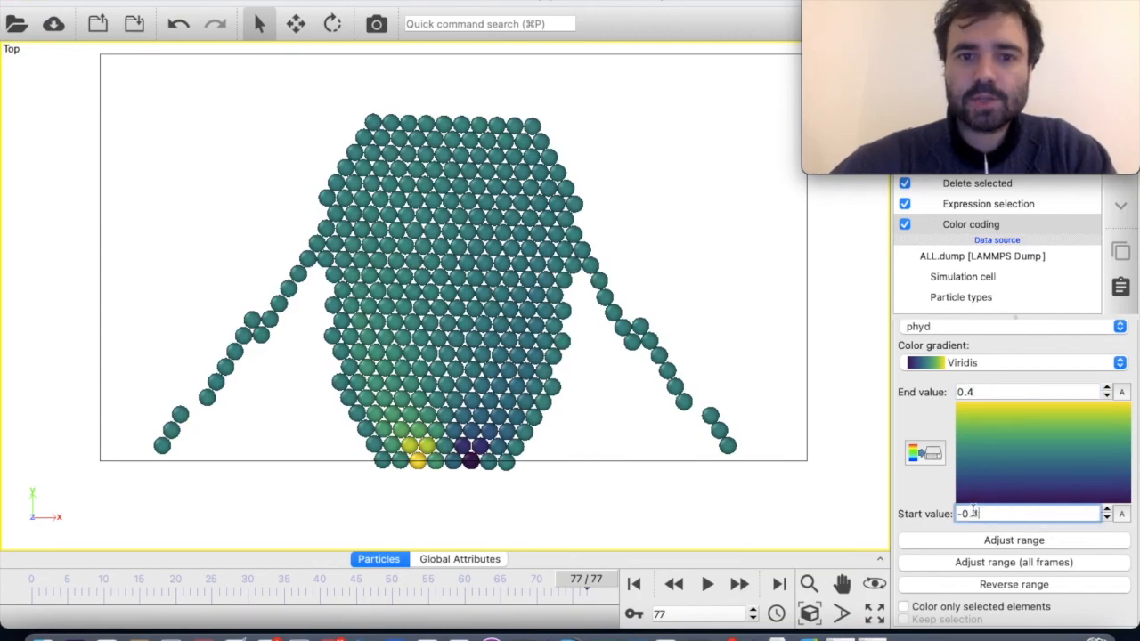
{"action": "type", "text": "4"}
- Narrow the phyd color range to an end value of 0.2 and a start value of -0.2
{"action": "left_click", "coordinate": [1007, 390]}
{"action": "left_click", "coordinate": [988, 514]}
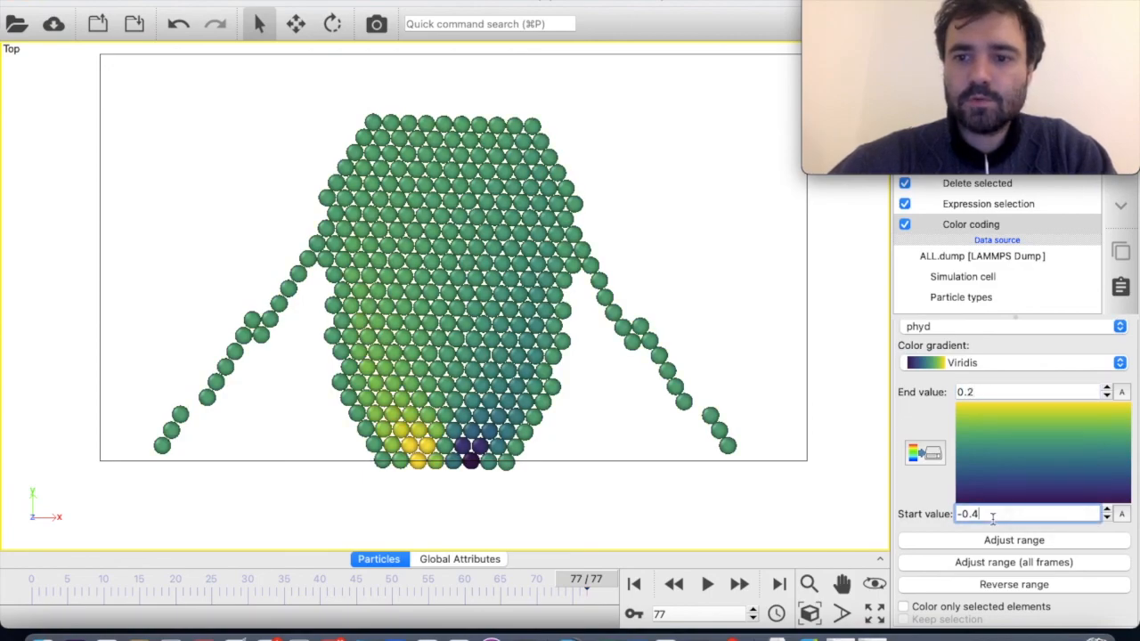
{"action": "key", "text": "BackSpace"}
{"action": "type", "text": "2"}
{"action": "key", "text": "Return"}
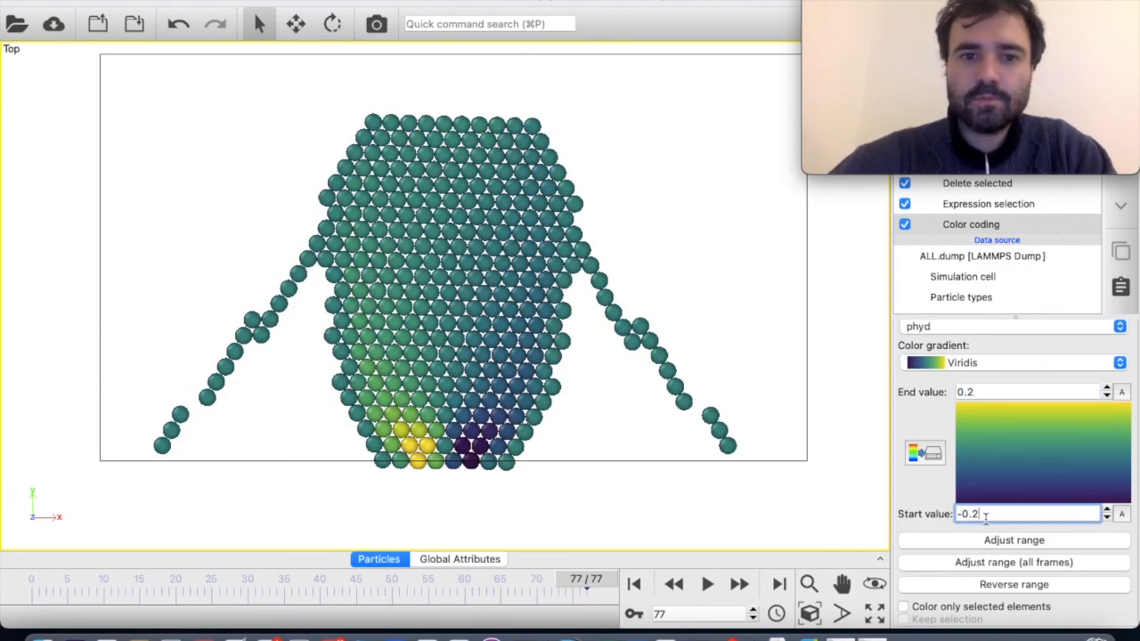
- Tighten the phyd color limits to 0.1 for the end value and -0.1 for the start value
{"action": "left_click", "coordinate": [975, 391]}
{"action": "key", "text": "BackSpace"}
{"action": "type", "text": "1"}
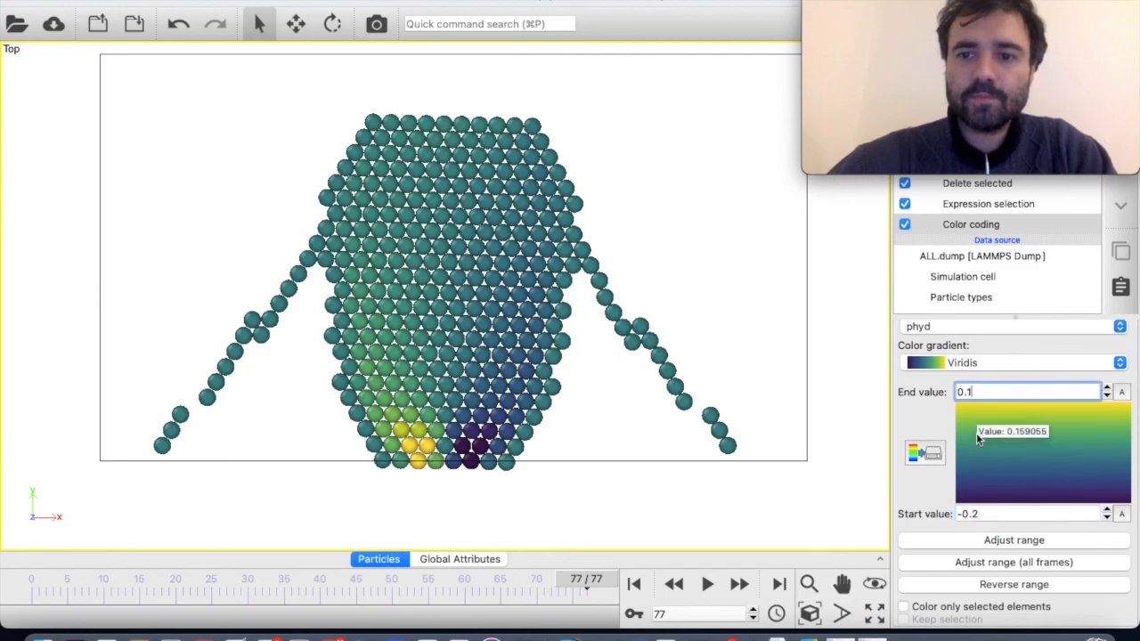
{"action": "key", "text": "Return"}
{"action": "left_click", "coordinate": [986, 514]}
{"action": "key", "text": "BackSpace"}
{"action": "type", "text": "1"}
{"action": "key", "text": "Return"}
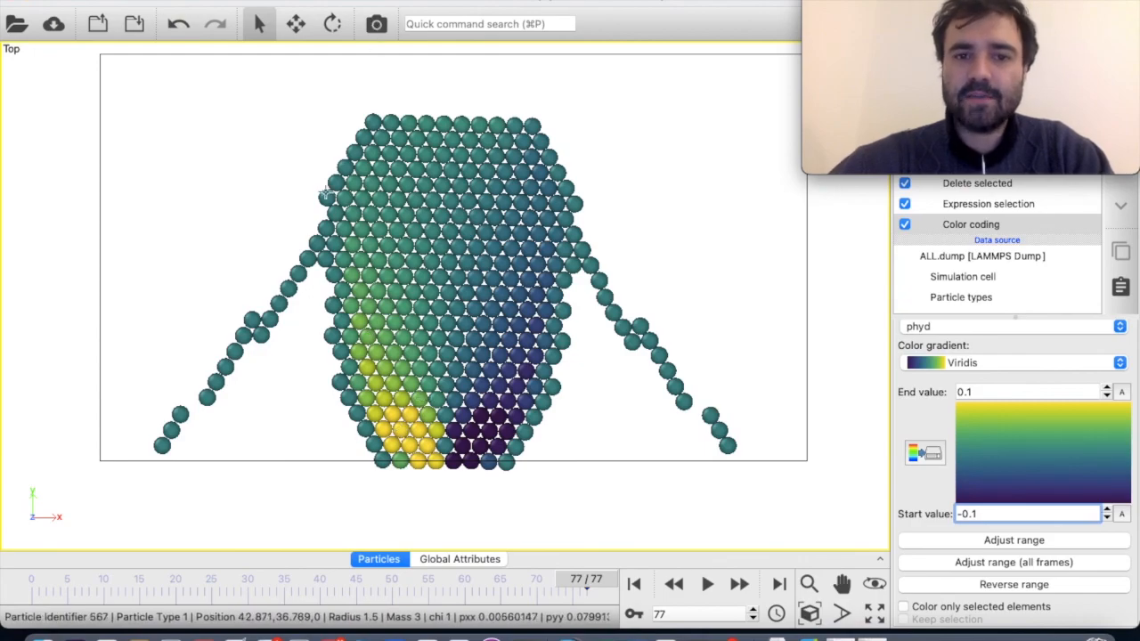
- Set the color coding end value to 0.05 and the start value to -0.05
{"action": "left_click", "coordinate": [983, 392]}
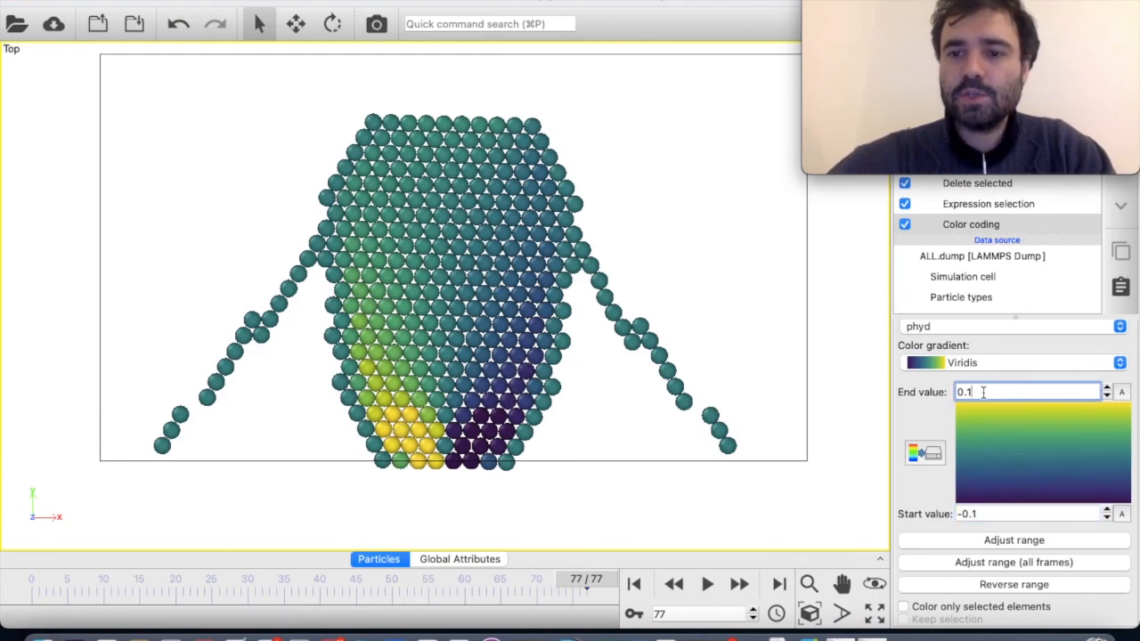
{"action": "left_click", "coordinate": [998, 514]}
{"action": "key", "text": "BackSpace"}
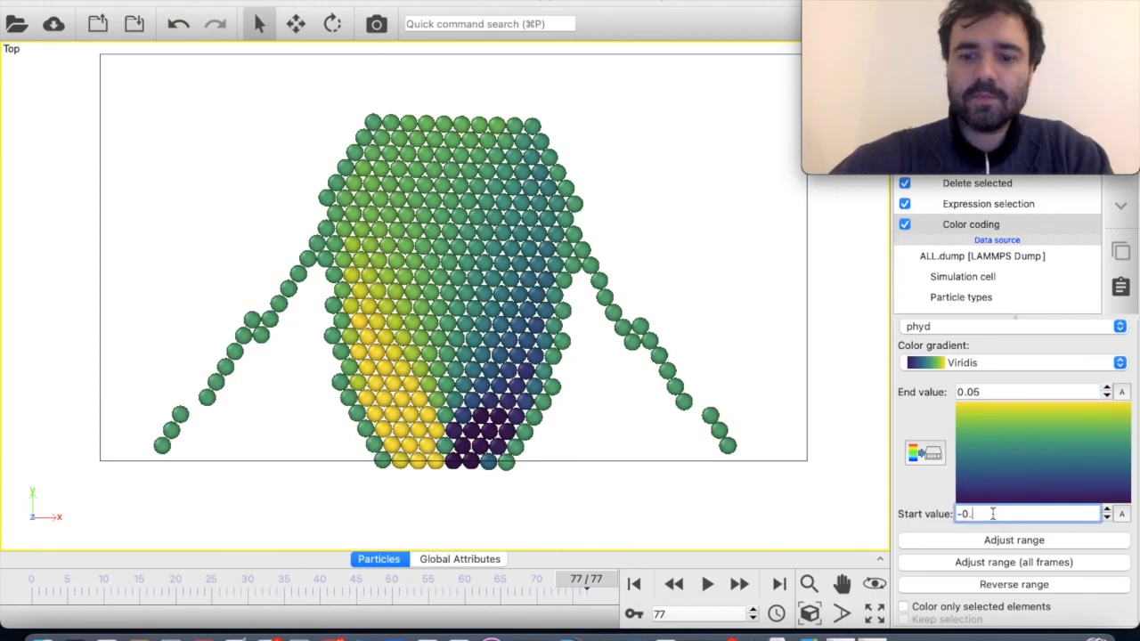
{"action": "type", "text": "05"}
{"action": "key", "text": "Return"}
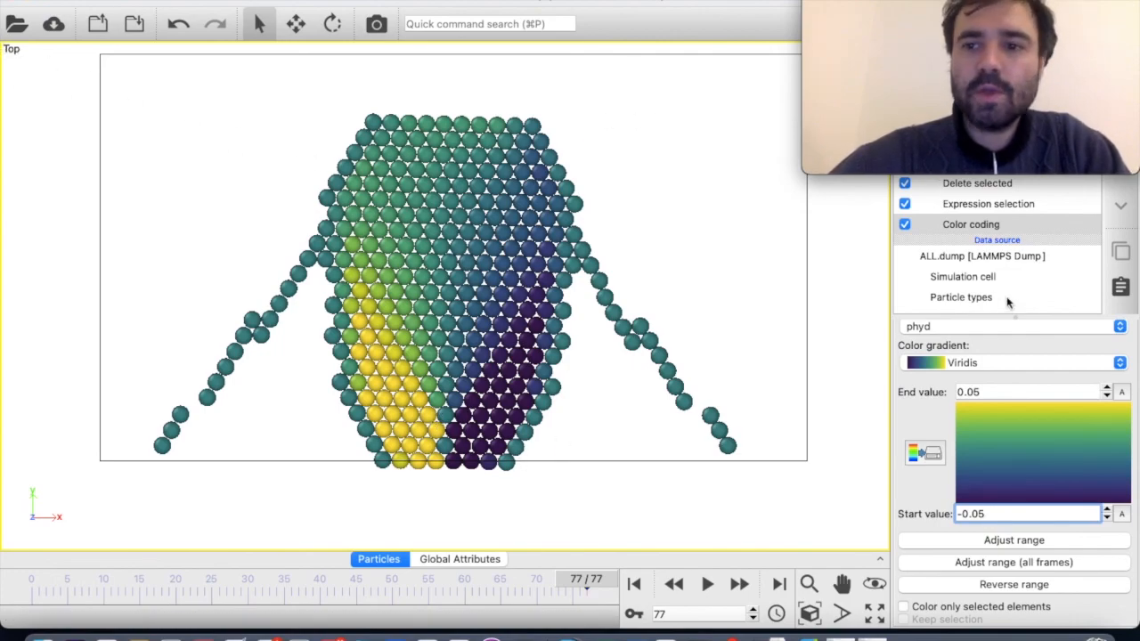
- Select the ALL.dump data source and update its trajectory to load the newly written frames
{"action": "left_click", "coordinate": [1003, 259]}
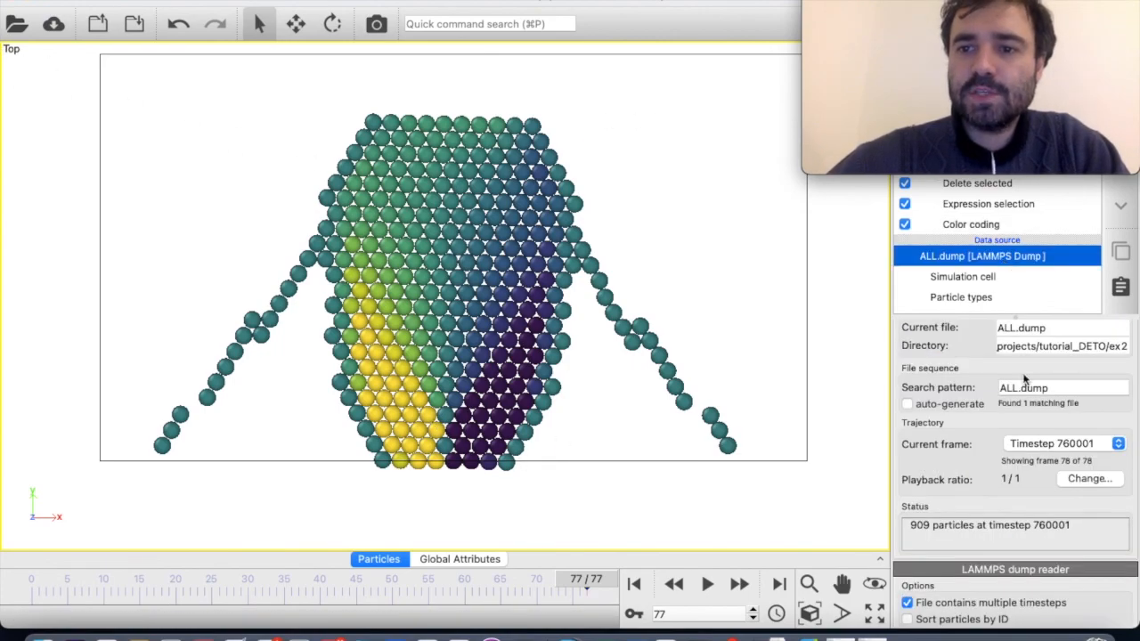
{"action": "scroll", "coordinate": [1022, 386], "scroll_direction": "up", "scroll_amount": 3}
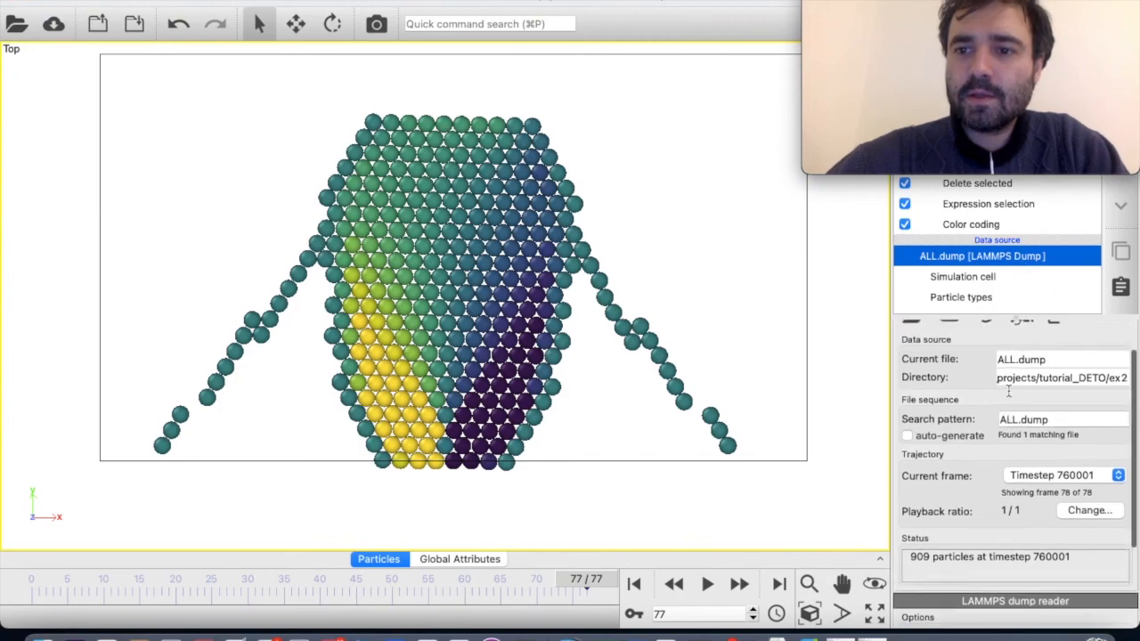
{"action": "left_click", "coordinate": [1027, 358]}
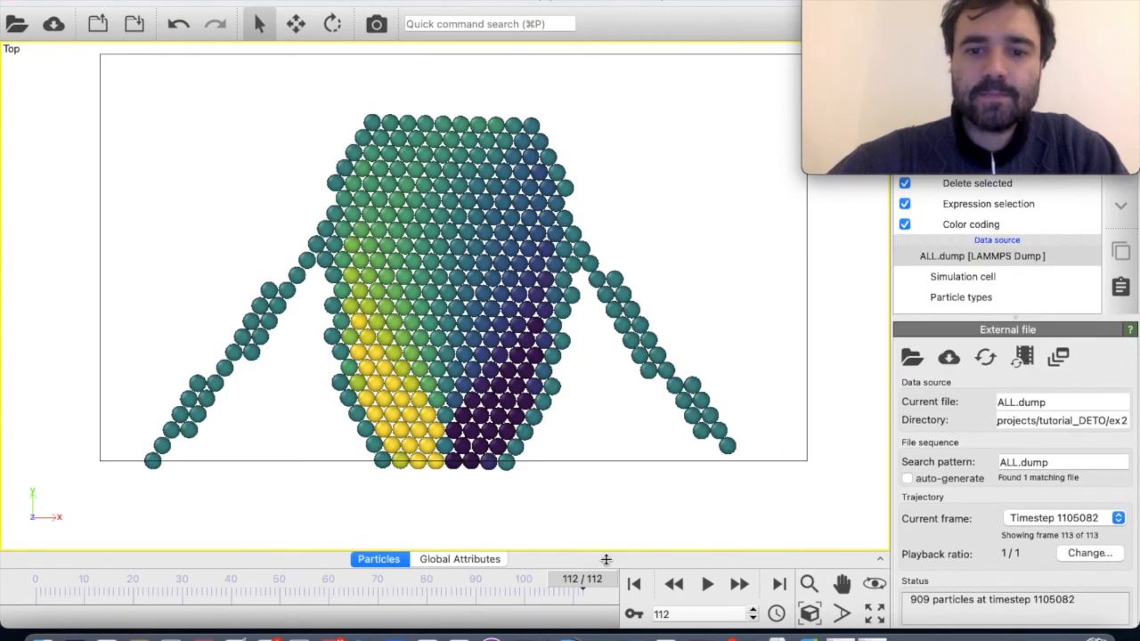
- Scrub the updated trajectory to frame 87 and back to frame 80 to compare the phyd stresses and the changed structure
{"action": "left_click_drag", "start_coordinate": [584, 578], "coordinate": [445, 563]}
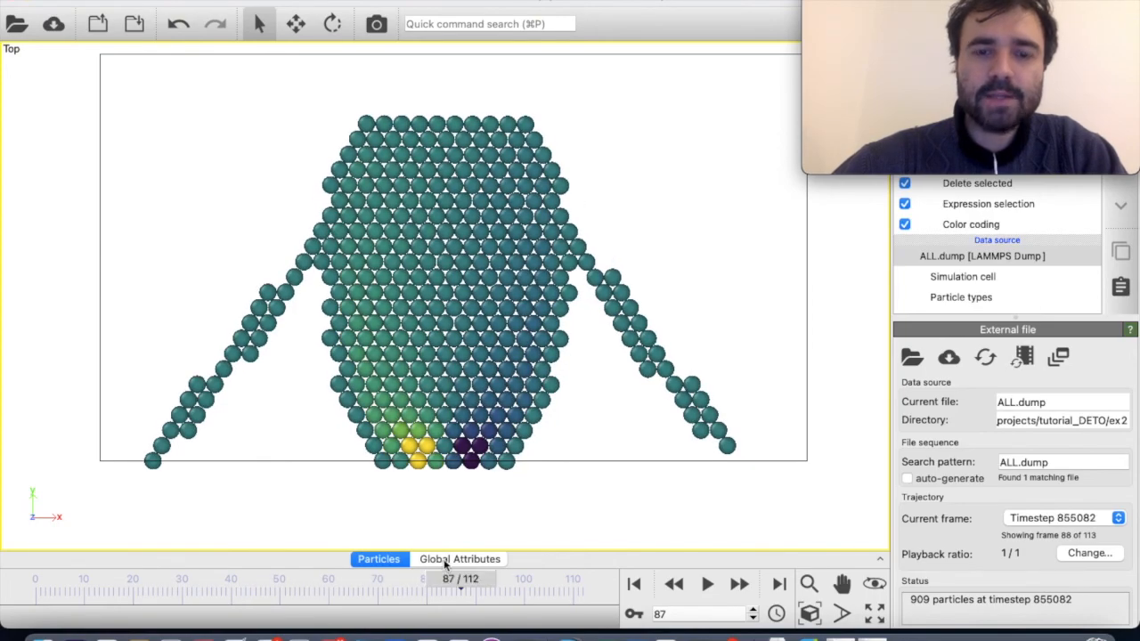
{"action": "left_click", "coordinate": [445, 562]}
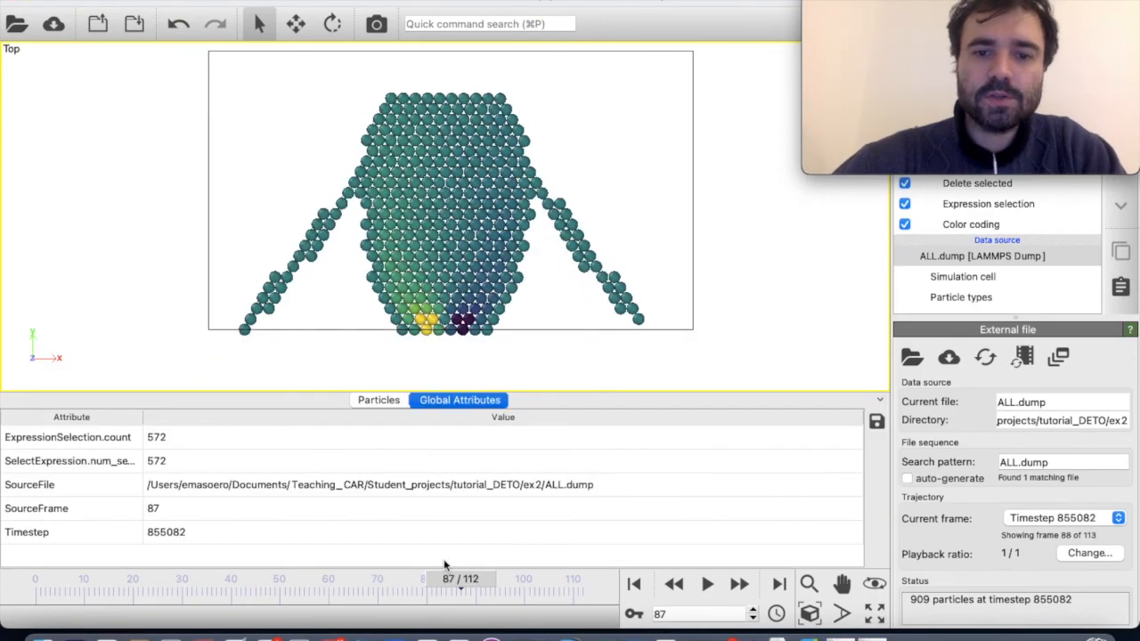
{"action": "left_click", "coordinate": [881, 402]}
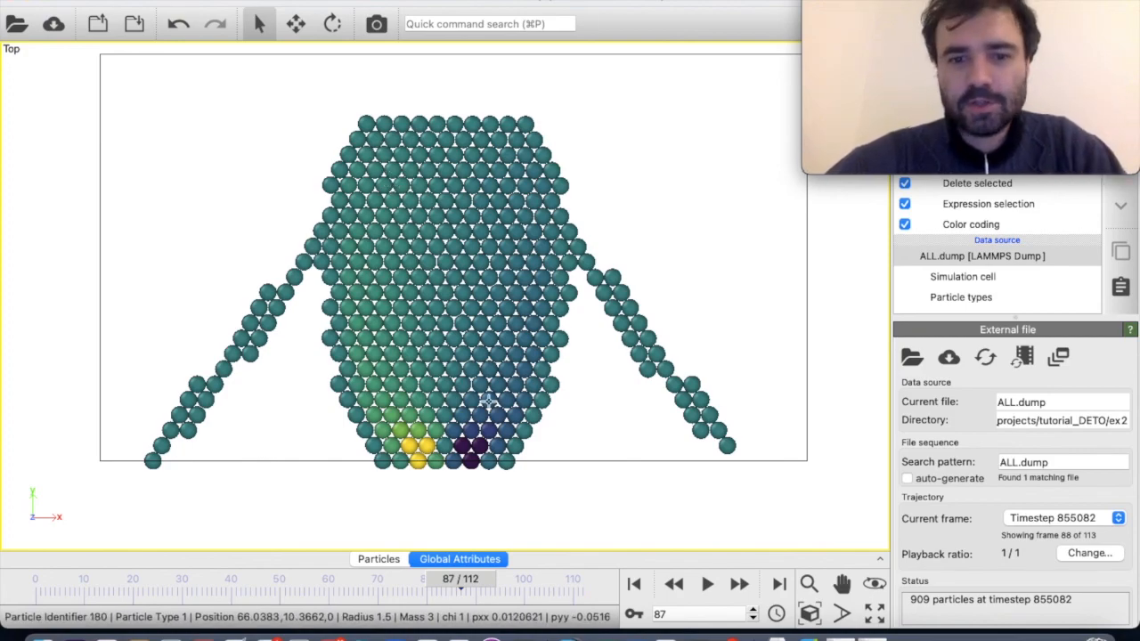
{"action": "left_click_drag", "start_coordinate": [477, 580], "coordinate": [441, 591]}
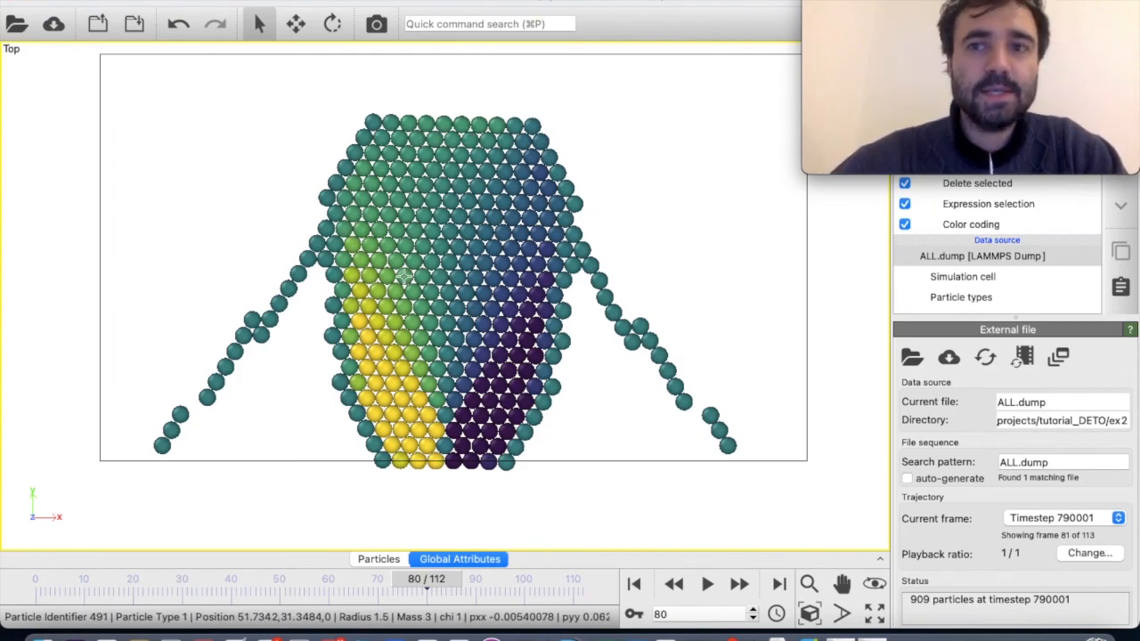
- Switch to the Excel workbook Book1 and add a new blank sheet
{"action": "left_click", "coordinate": [26, 4]}
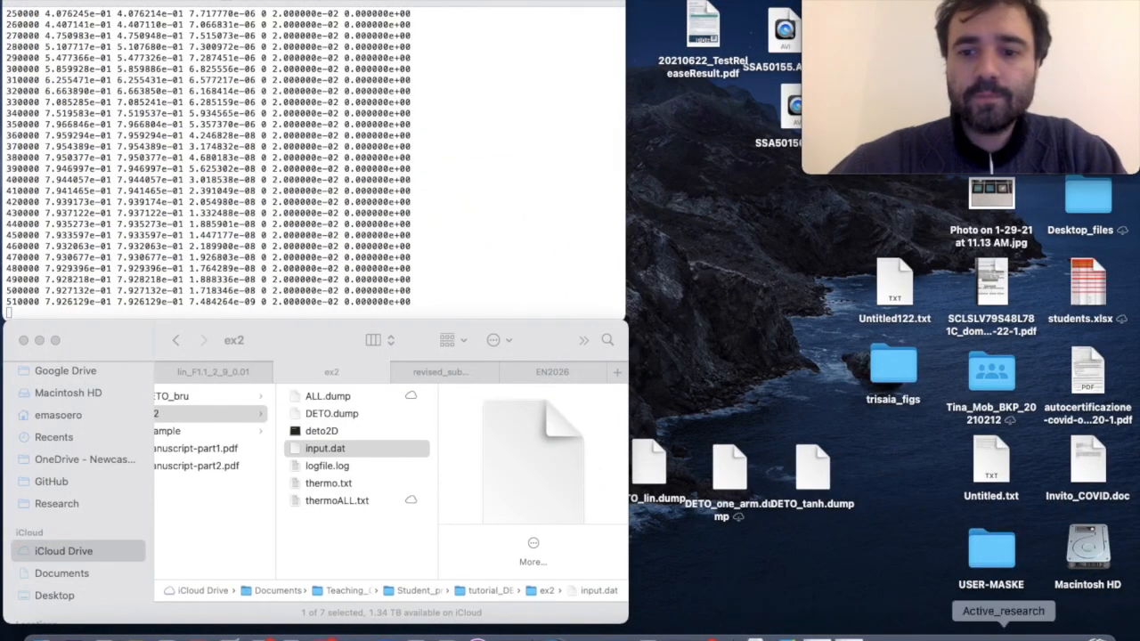
{"action": "left_click", "coordinate": [942, 632]}
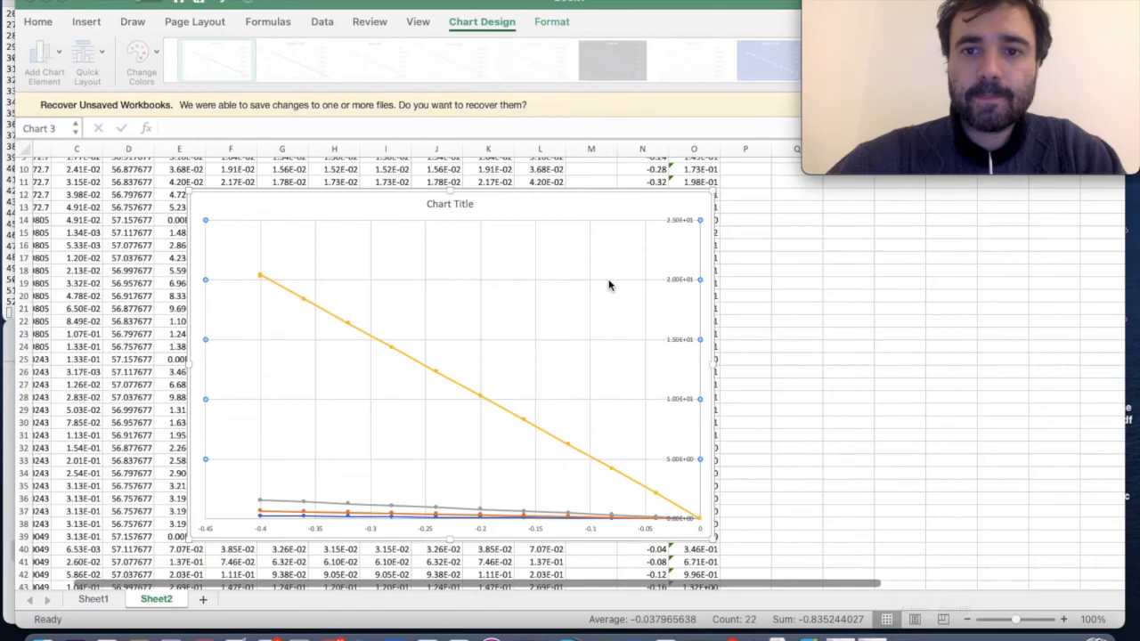
{"action": "left_click", "coordinate": [203, 599]}
- Open thermoALL.txt from the ex2 folder, copy its entire contents and close the file
{"action": "key", "text": "ctrl+Up"}
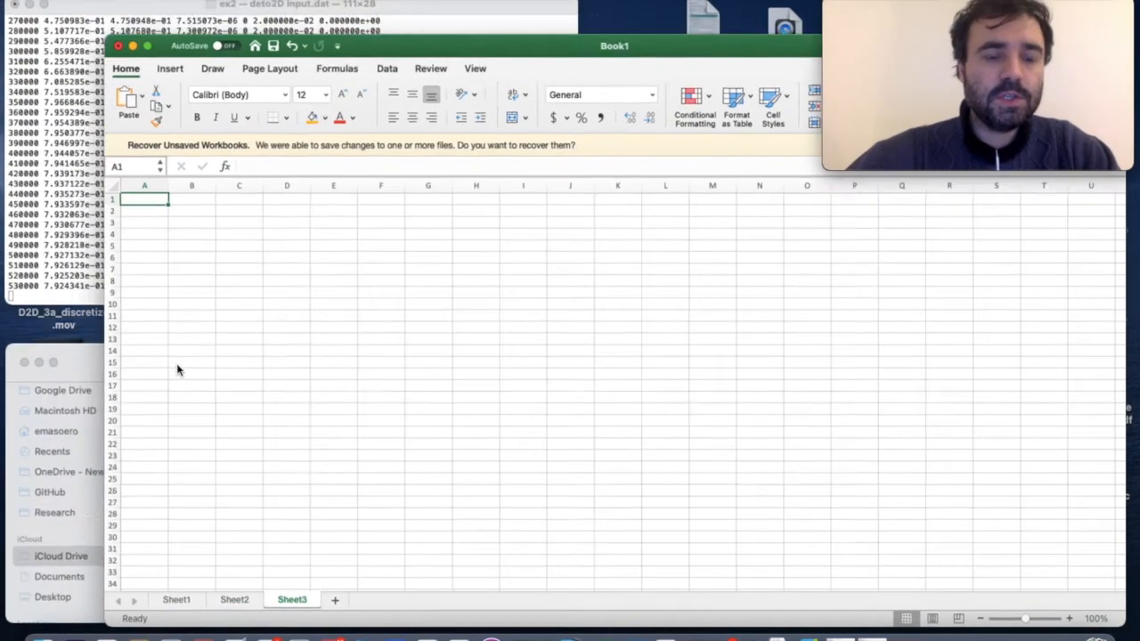
{"action": "left_click", "coordinate": [207, 505]}
{"action": "double_click", "coordinate": [335, 501]}
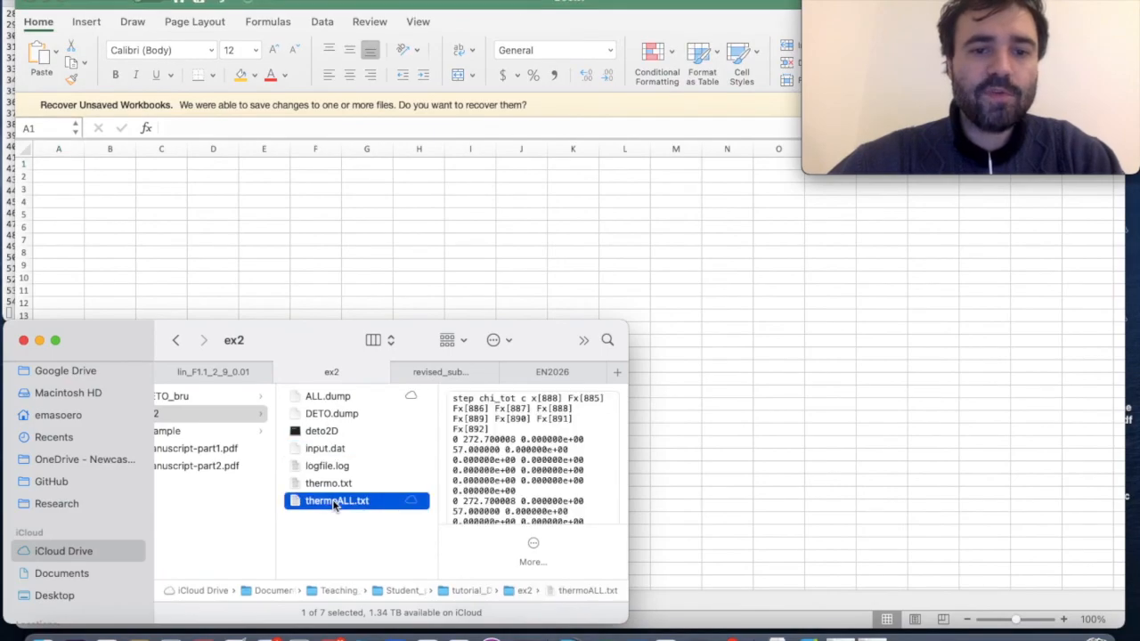
{"action": "key", "text": "super+a"}
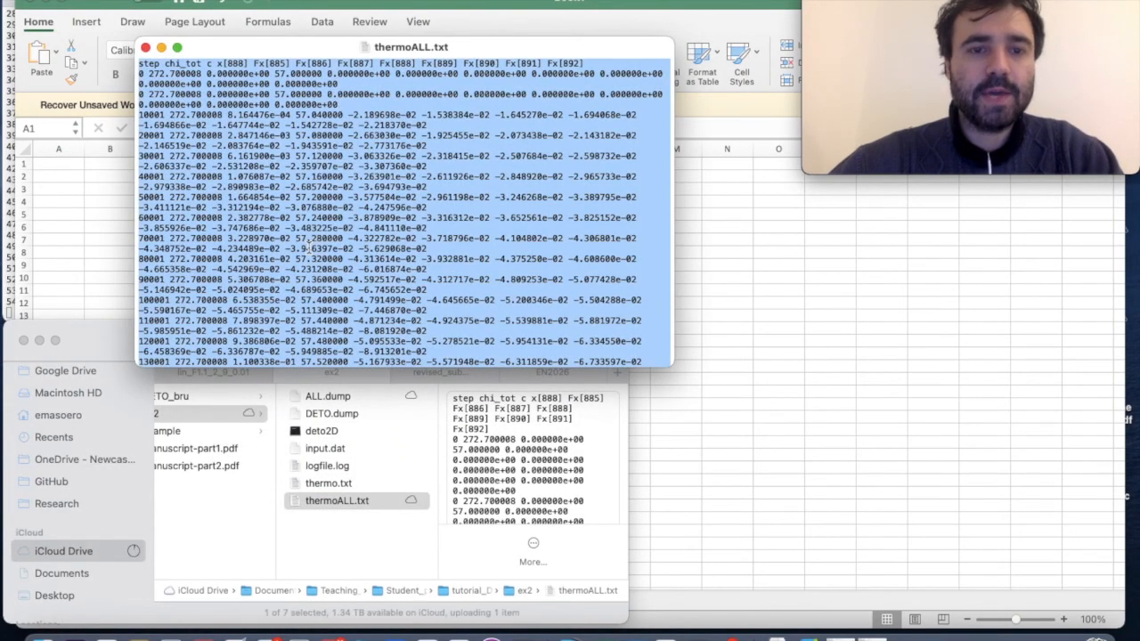
{"action": "key", "text": "super+w"}
- Paste the copied thermoALL.txt data at A1 of Sheet3 and split it into separate columns with the text import
{"action": "left_click", "coordinate": [610, 204]}
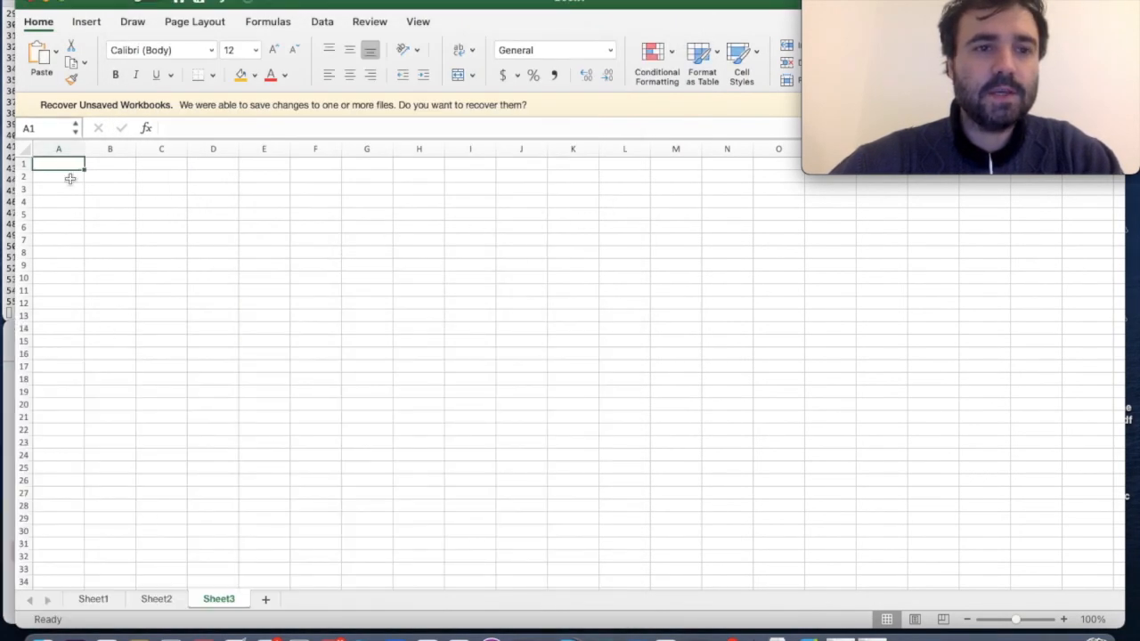
{"action": "key", "text": "super+v"}
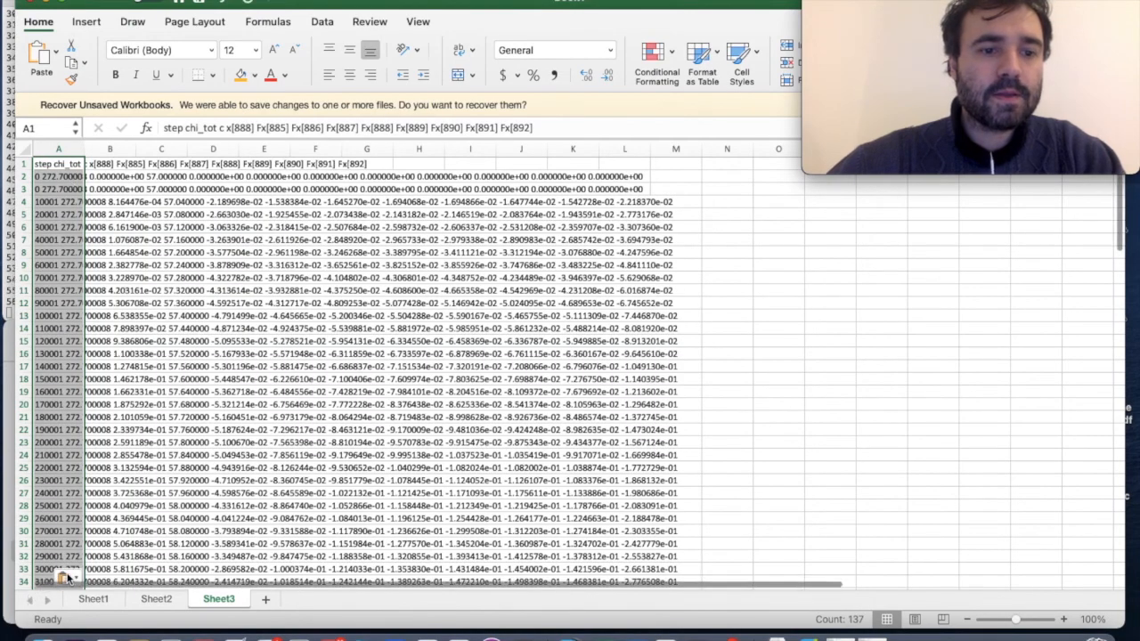
{"action": "left_click", "coordinate": [67, 578]}
{"action": "left_click", "coordinate": [116, 555]}
{"action": "left_click", "coordinate": [740, 388]}
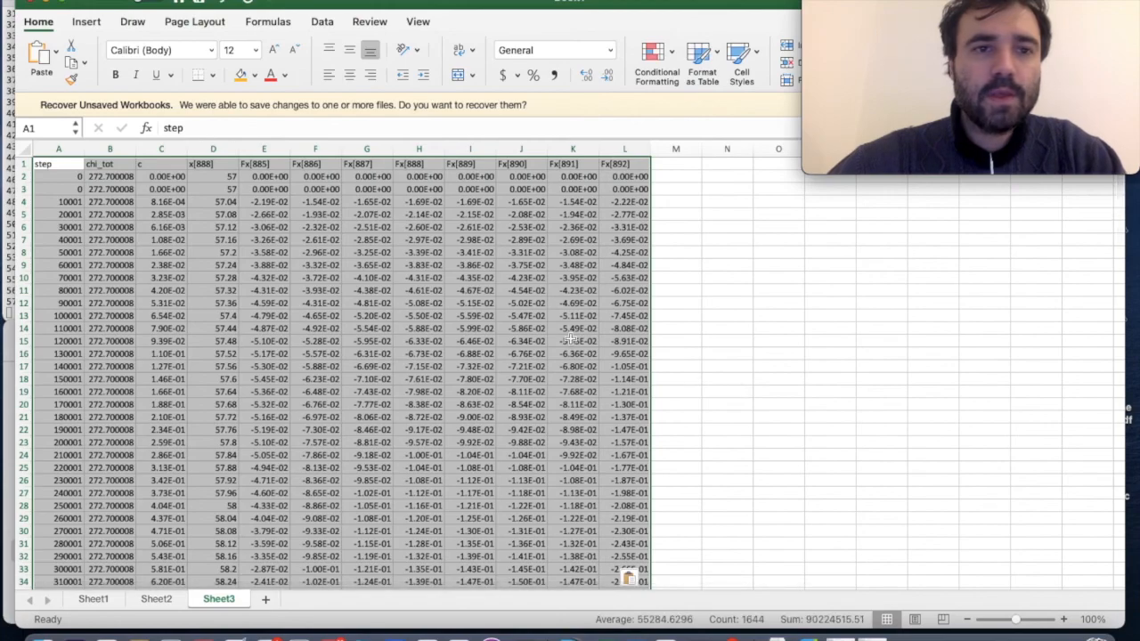
- Head column N "displ (mm)" and enter the formula =D2-D$2 in N2
{"action": "left_click", "coordinate": [713, 165]}
{"action": "type", "text": "displ (mm"}
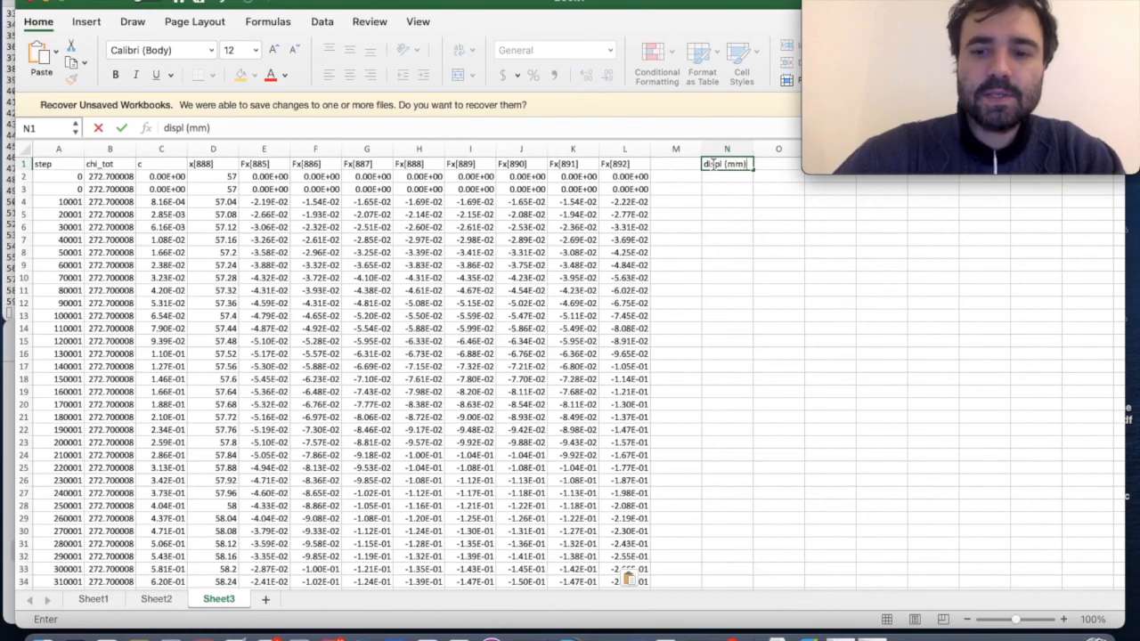
{"action": "key", "text": "Return"}
{"action": "type", "text": "="}
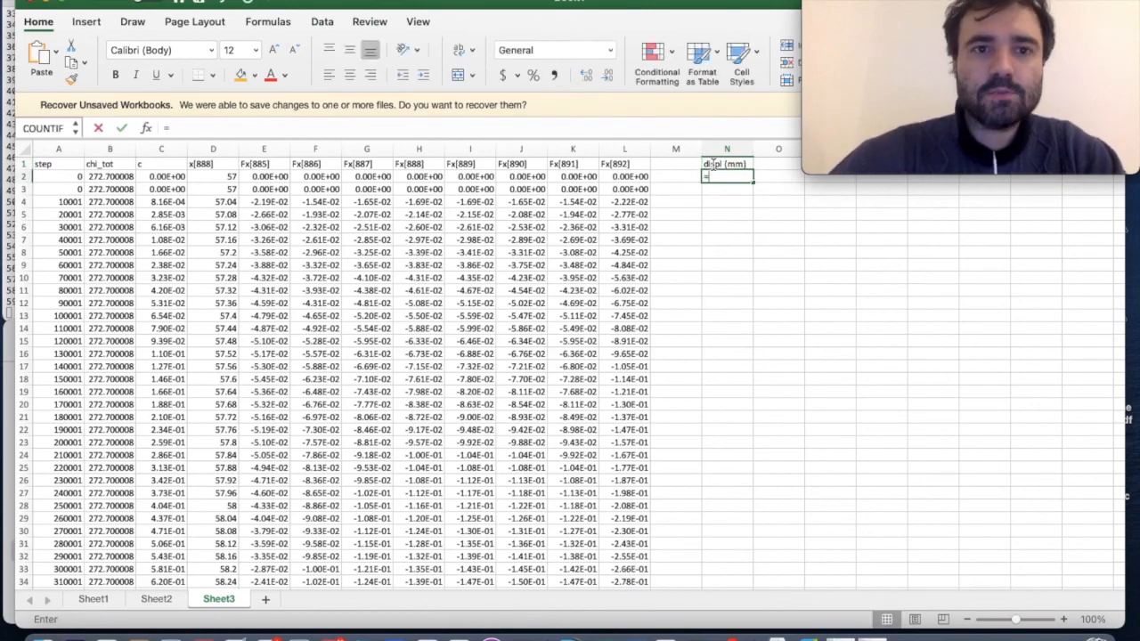
{"action": "left_click", "coordinate": [224, 174]}
{"action": "type", "text": "-"}
{"action": "left_click", "coordinate": [224, 175]}
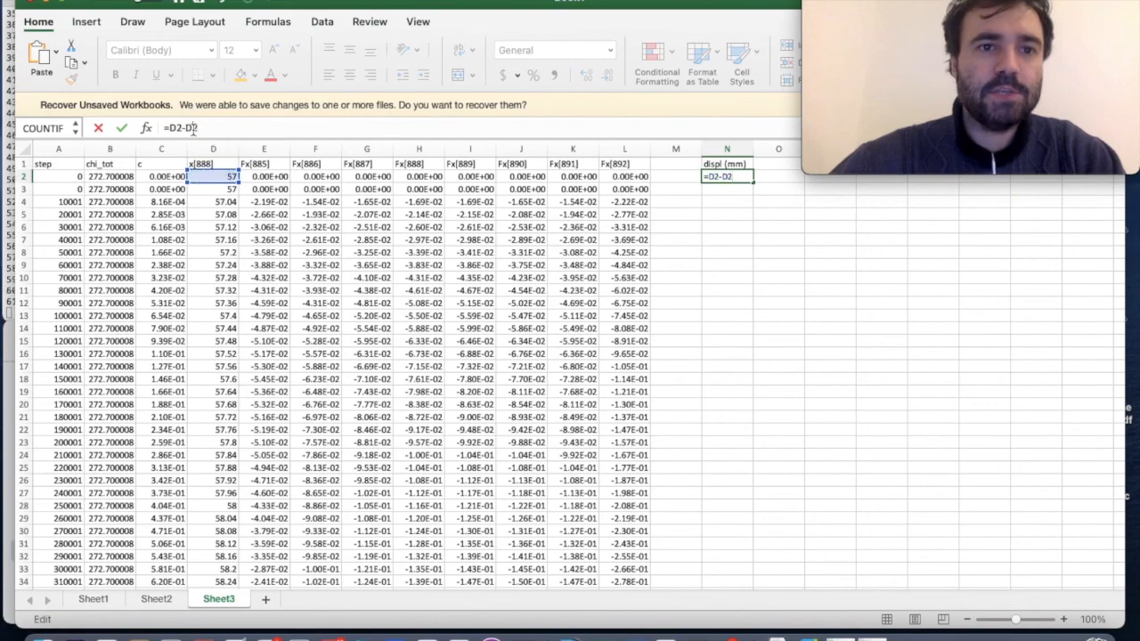
{"action": "key", "text": "Return"}
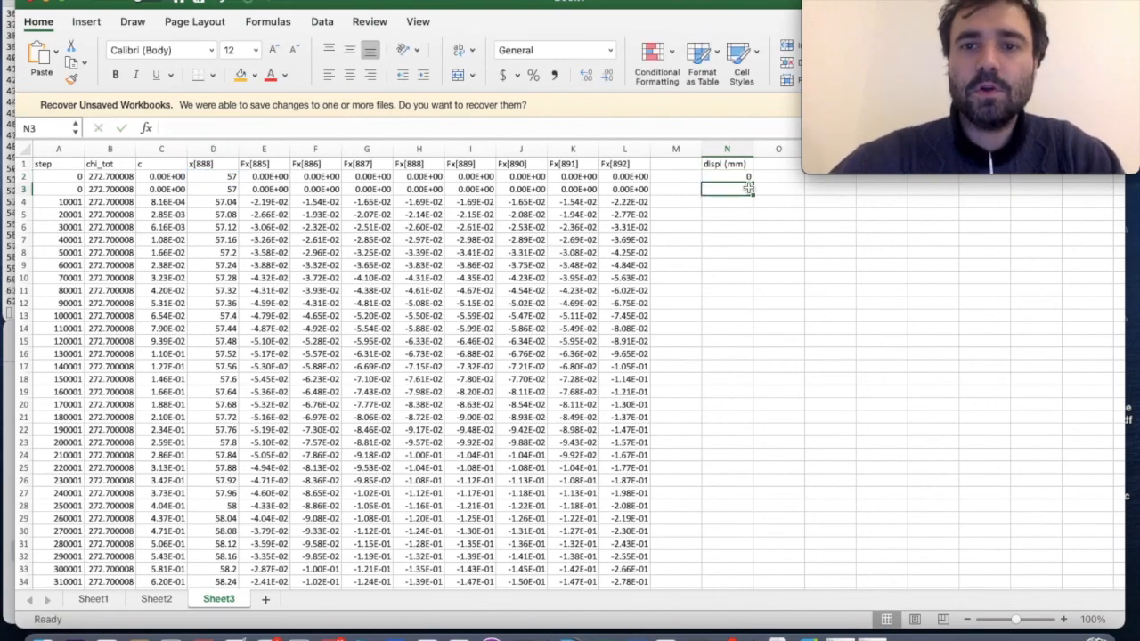
- Fill the displacement formula from N2 down column N for all data rows
{"action": "left_click", "coordinate": [743, 181]}
{"action": "left_click_drag", "start_coordinate": [752, 183], "coordinate": [718, 542]}
{"action": "scroll", "coordinate": [718, 541], "scroll_direction": "up", "scroll_amount": 20}
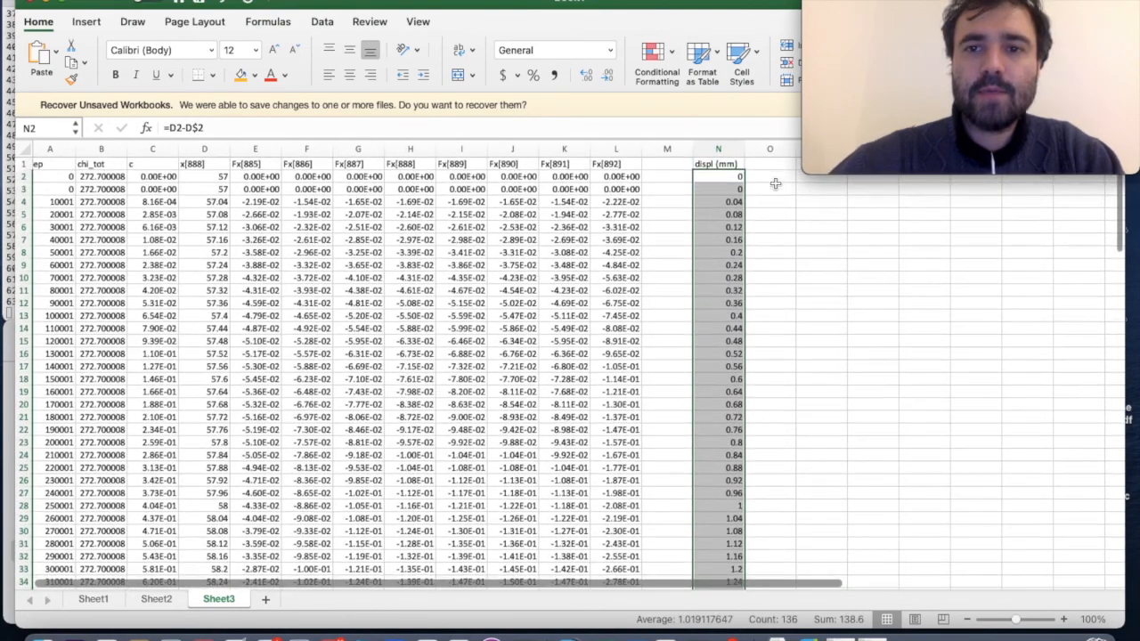
- Head column O "Ftot (kN)" and enter the formula =SUM(E2:L2) in O2
{"action": "left_click", "coordinate": [771, 169]}
{"action": "type", "text": "F"}
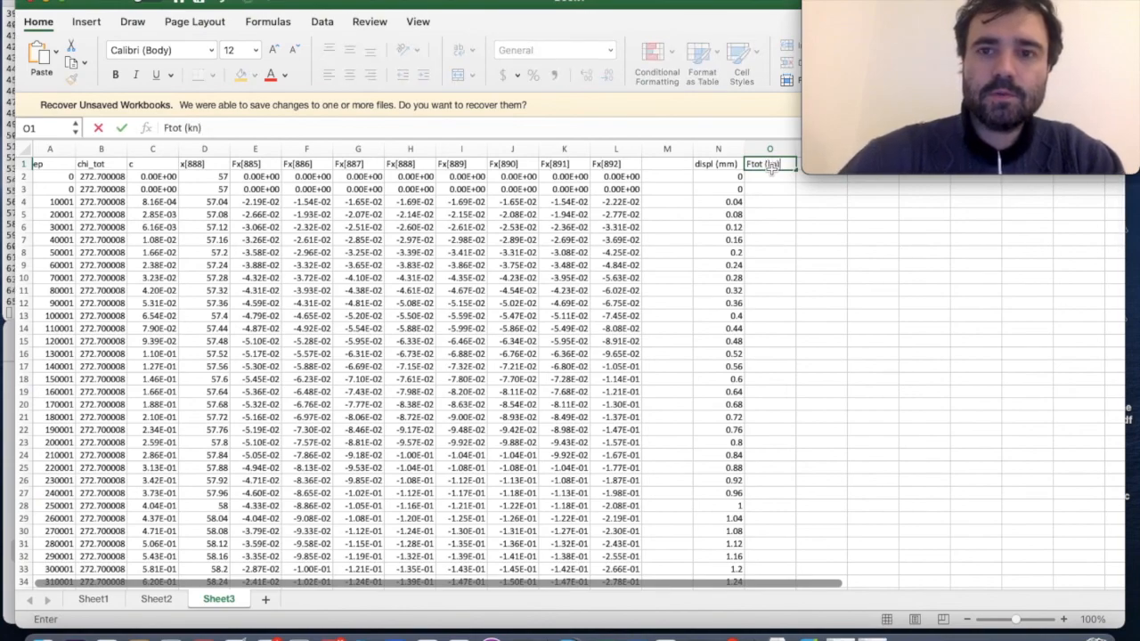
{"action": "type", "text": "tot (kN)"}
{"action": "key", "text": "Return"}
{"action": "type", "text": "=sum("}
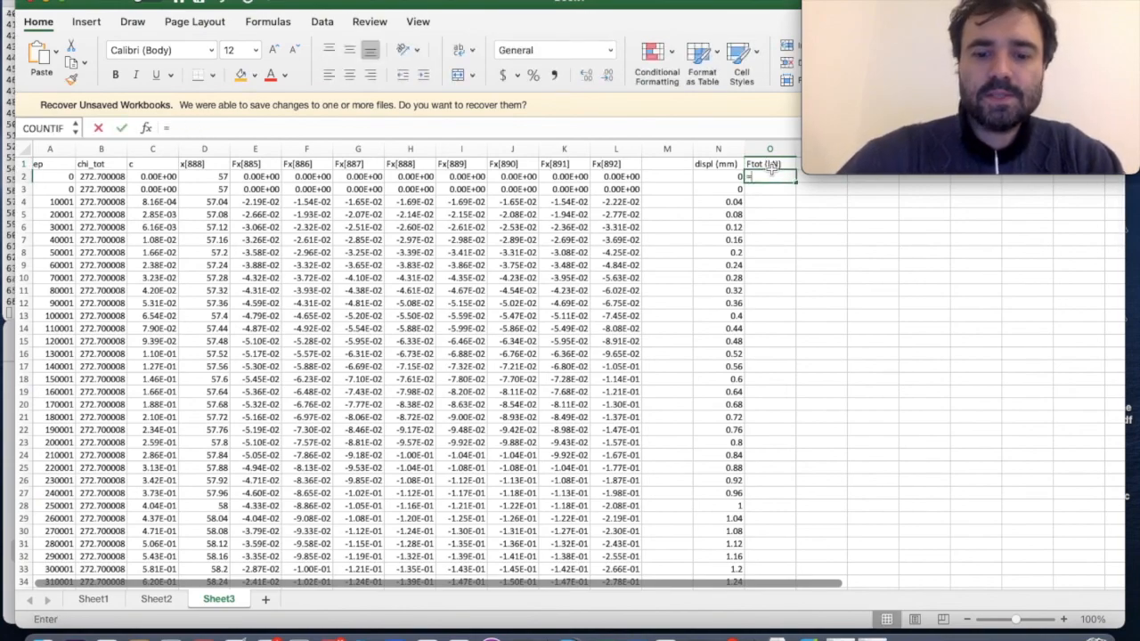
{"action": "left_click_drag", "start_coordinate": [255, 177], "coordinate": [619, 177]}
{"action": "key", "text": "Return"}
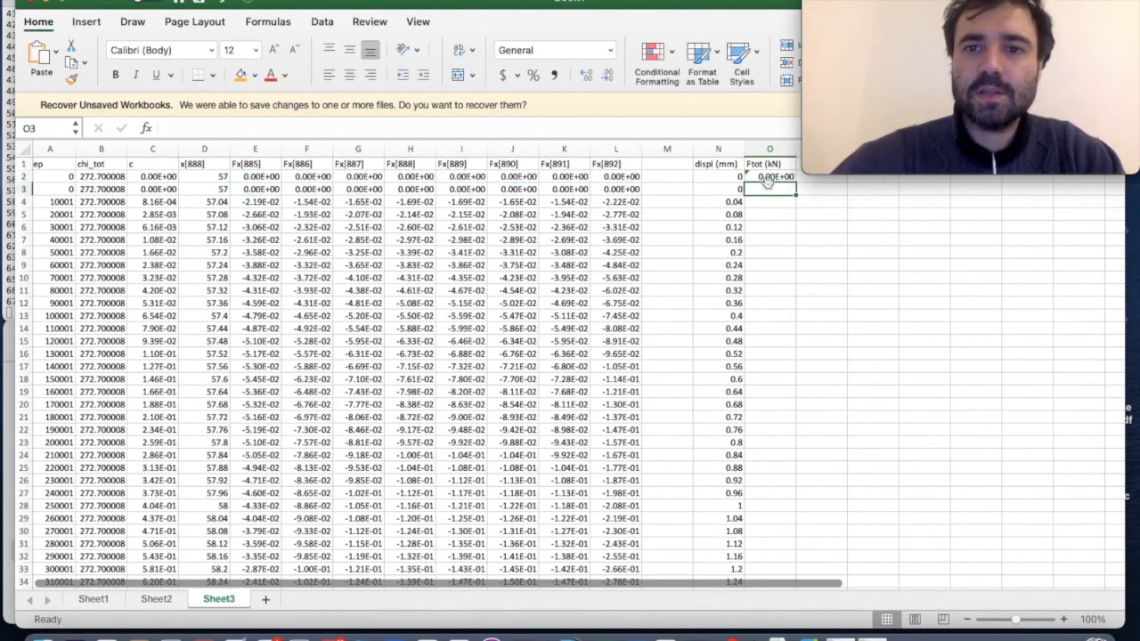
- Fill the total force formula from O2 down column O and check the rows where the displacement restarts
{"action": "left_click", "coordinate": [782, 178]}
{"action": "double_click", "coordinate": [793, 183]}
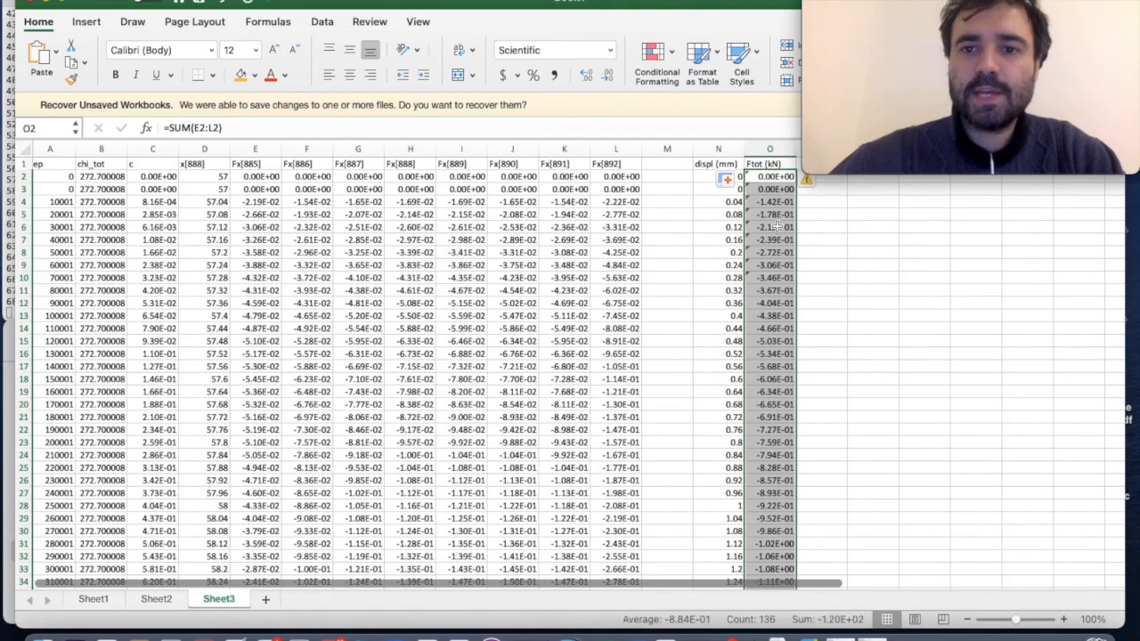
{"action": "left_click", "coordinate": [694, 254]}
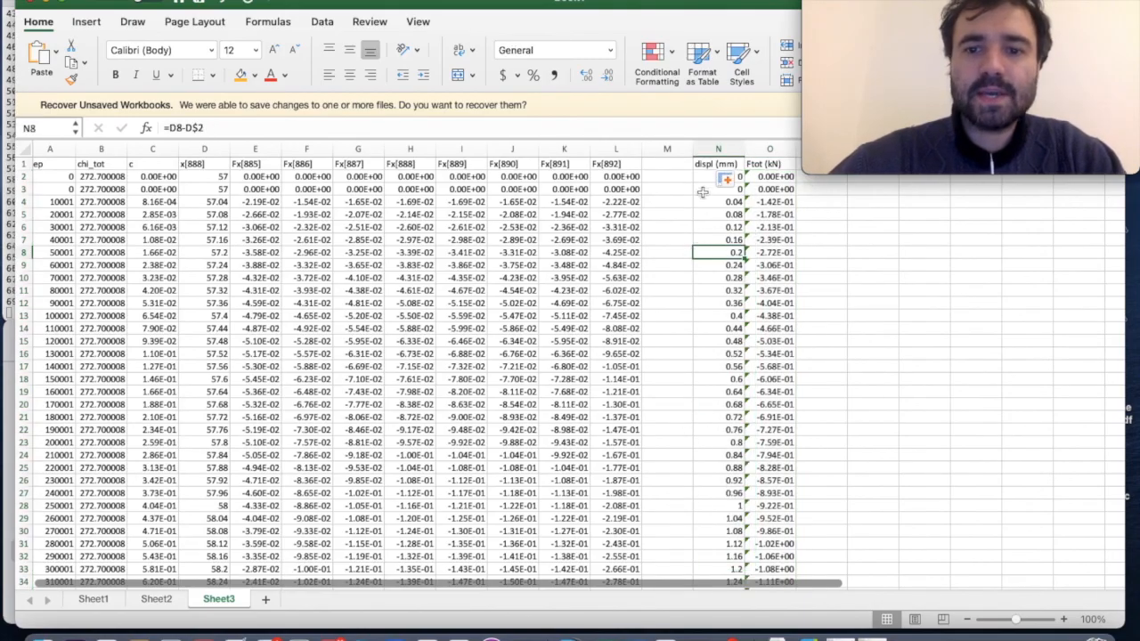
{"action": "scroll", "coordinate": [703, 252], "scroll_direction": "down", "scroll_amount": 9}
{"action": "scroll", "coordinate": [704, 253], "scroll_direction": "down", "scroll_amount": 6}
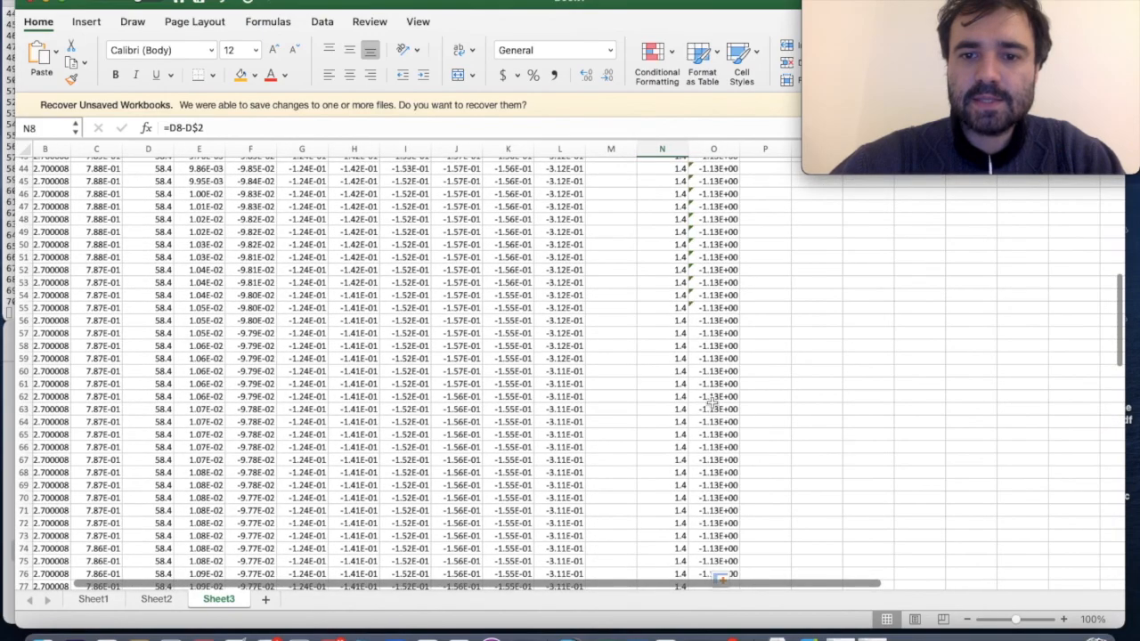
{"action": "scroll", "coordinate": [712, 403], "scroll_direction": "down", "scroll_amount": 7}
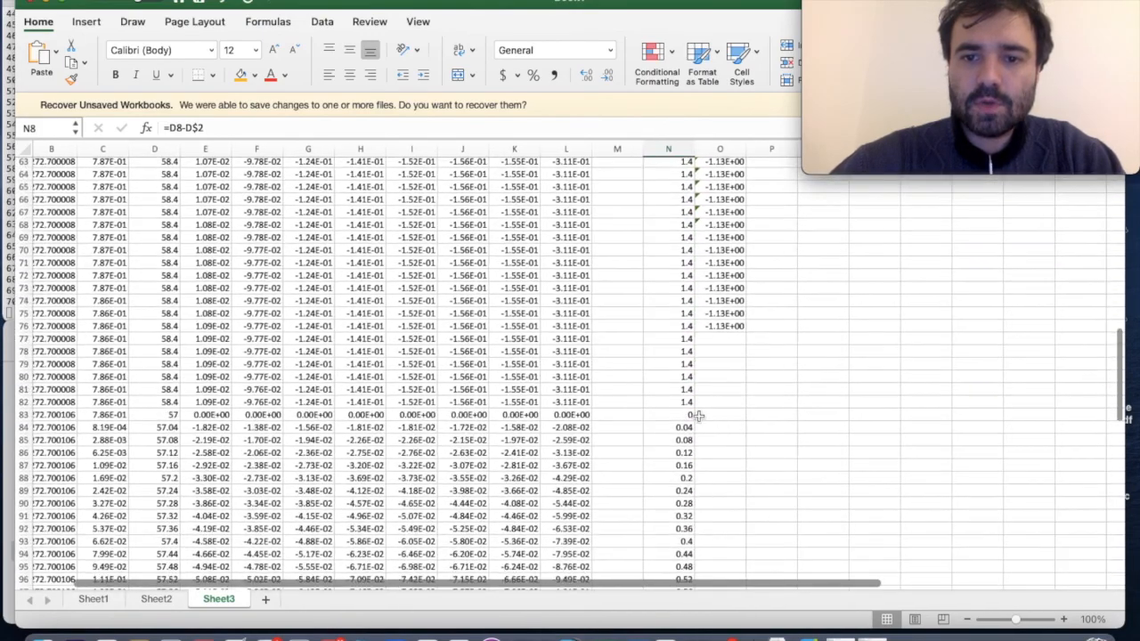
{"action": "left_click", "coordinate": [690, 415]}
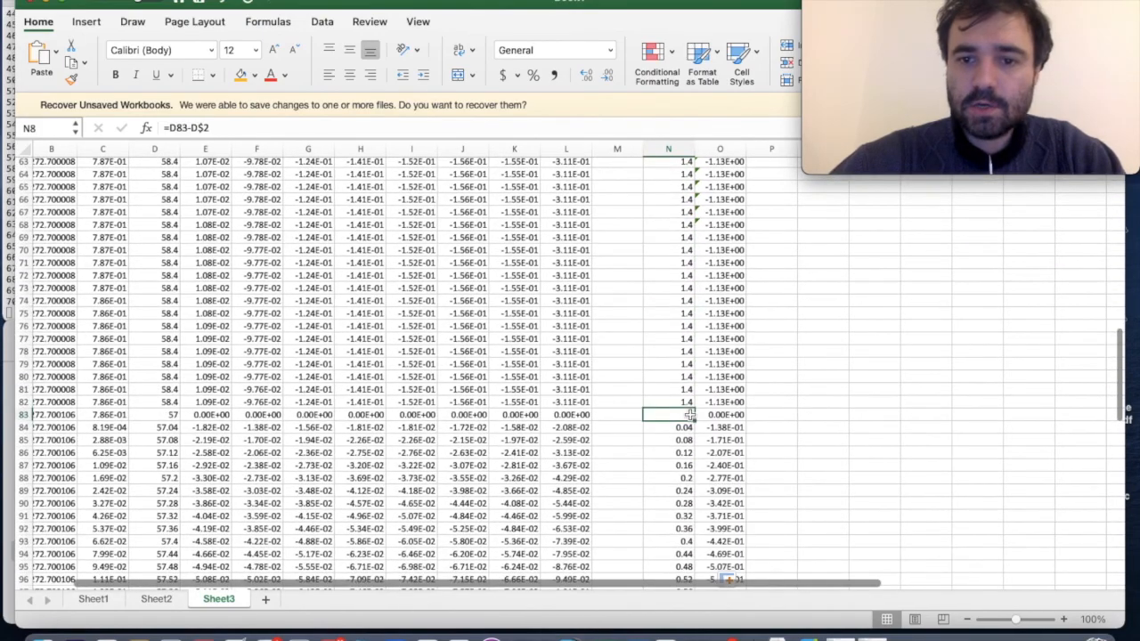
{"action": "left_click", "coordinate": [690, 403]}
{"action": "left_click_drag", "start_coordinate": [686, 403], "coordinate": [657, 30]}
{"action": "left_click_drag", "start_coordinate": [677, 176], "coordinate": [676, 189]}
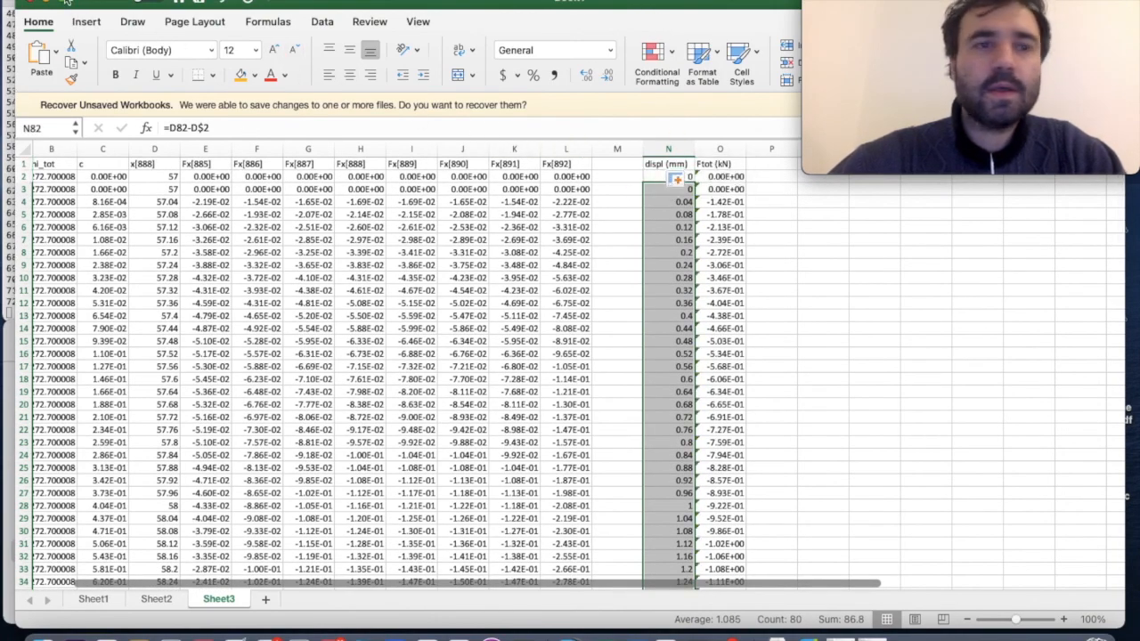
{"action": "left_click", "coordinate": [729, 190]}
{"action": "left_click_drag", "start_coordinate": [735, 193], "coordinate": [704, 485]}
{"action": "scroll", "coordinate": [703, 484], "scroll_direction": "up", "scroll_amount": 20}
{"action": "left_click", "coordinate": [686, 200]}
{"action": "left_click", "coordinate": [681, 189]}
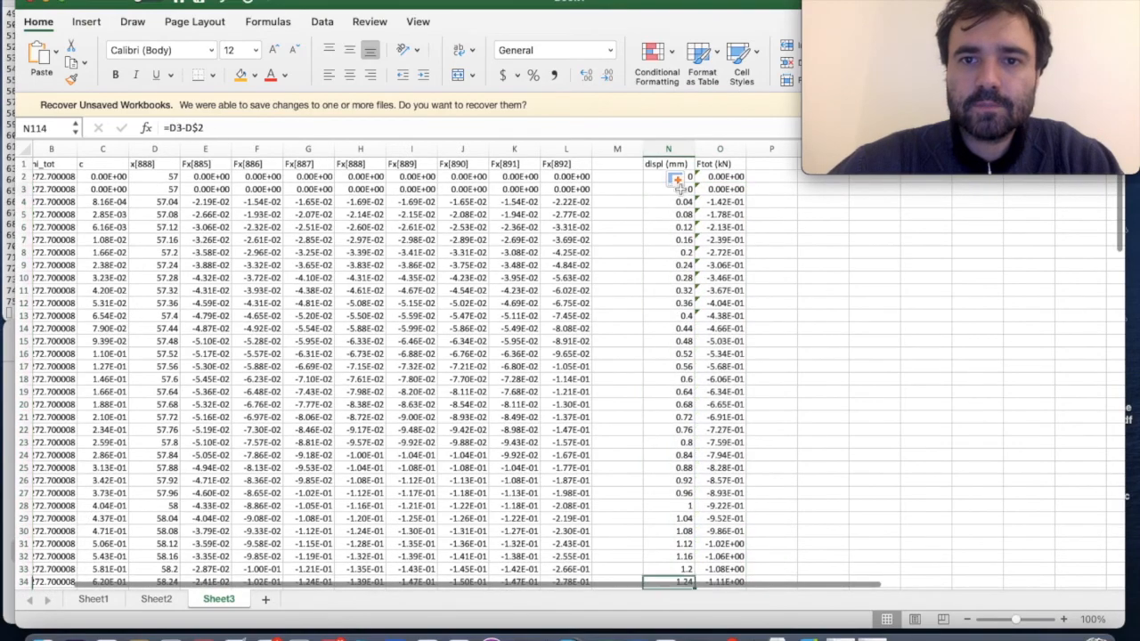
{"action": "left_click_drag", "start_coordinate": [680, 188], "coordinate": [724, 191]}
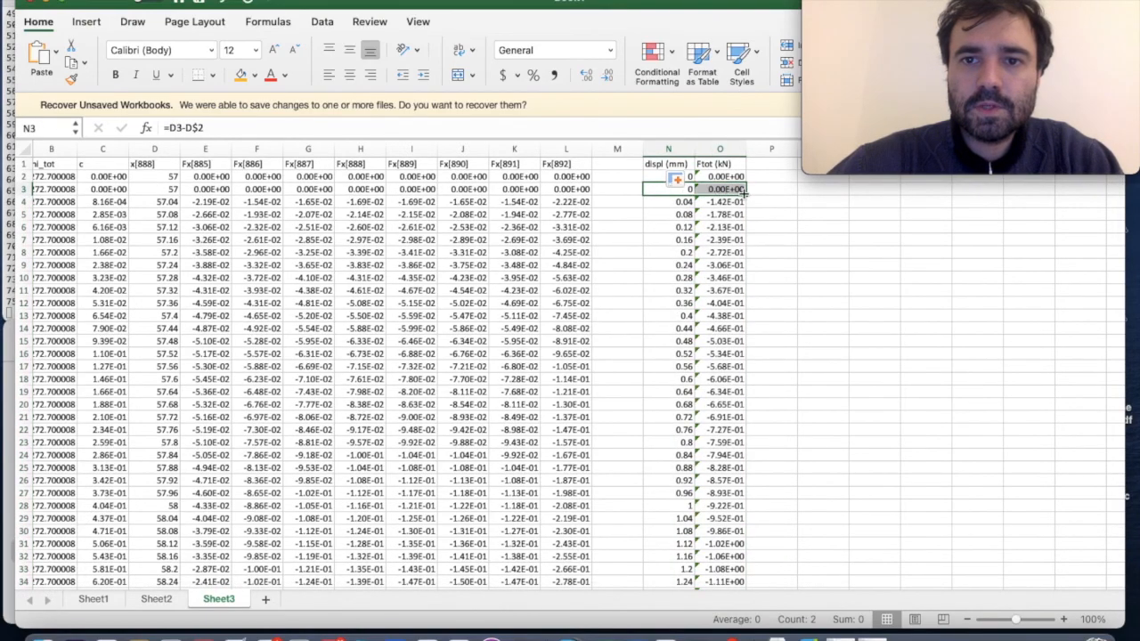
{"action": "left_click", "coordinate": [738, 190]}
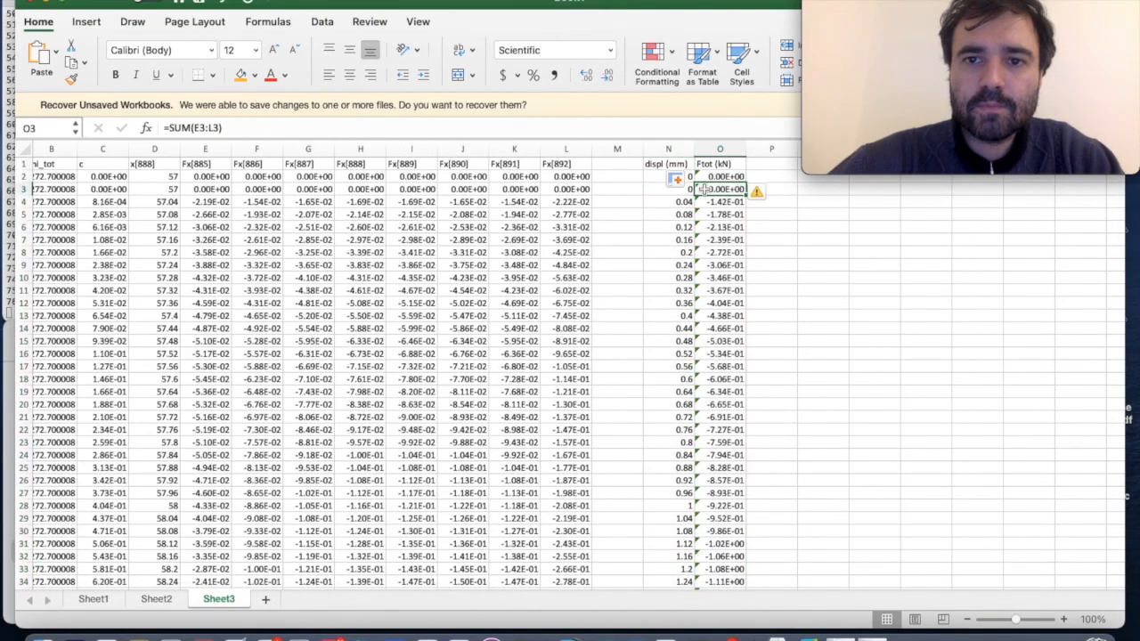
- Plot N3:O82 as a scatter chart with straight lines and markers, and place it over the columns beside the displacement data
{"action": "left_click_drag", "start_coordinate": [685, 190], "coordinate": [709, 242]}
{"action": "left_click", "coordinate": [86, 21]}
{"action": "left_click", "coordinate": [549, 75]}
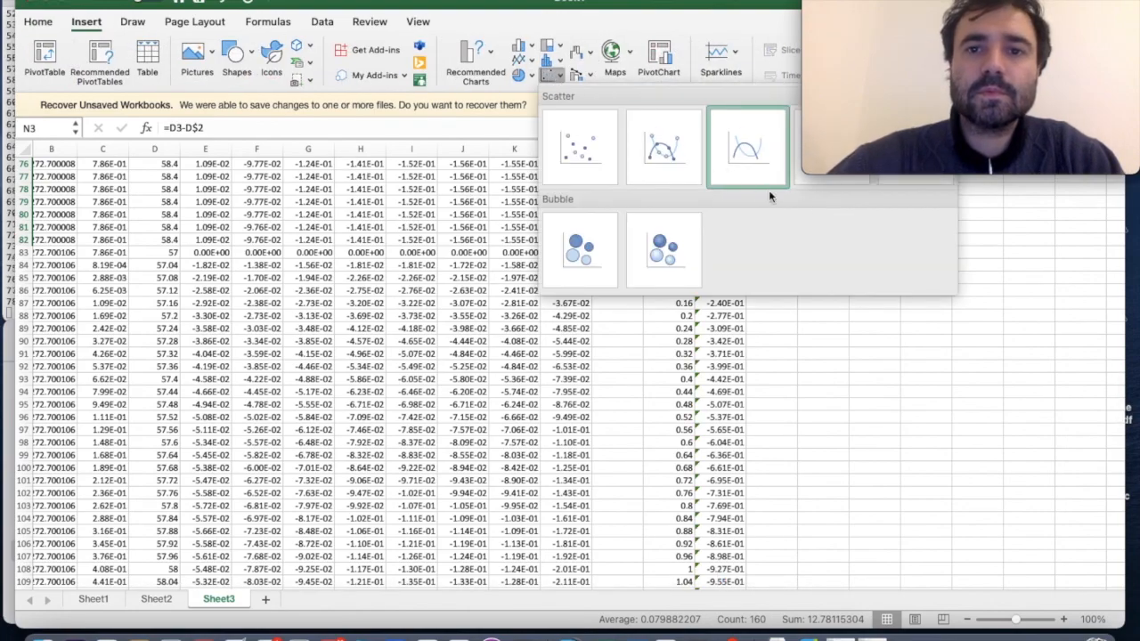
{"action": "left_click", "coordinate": [796, 177]}
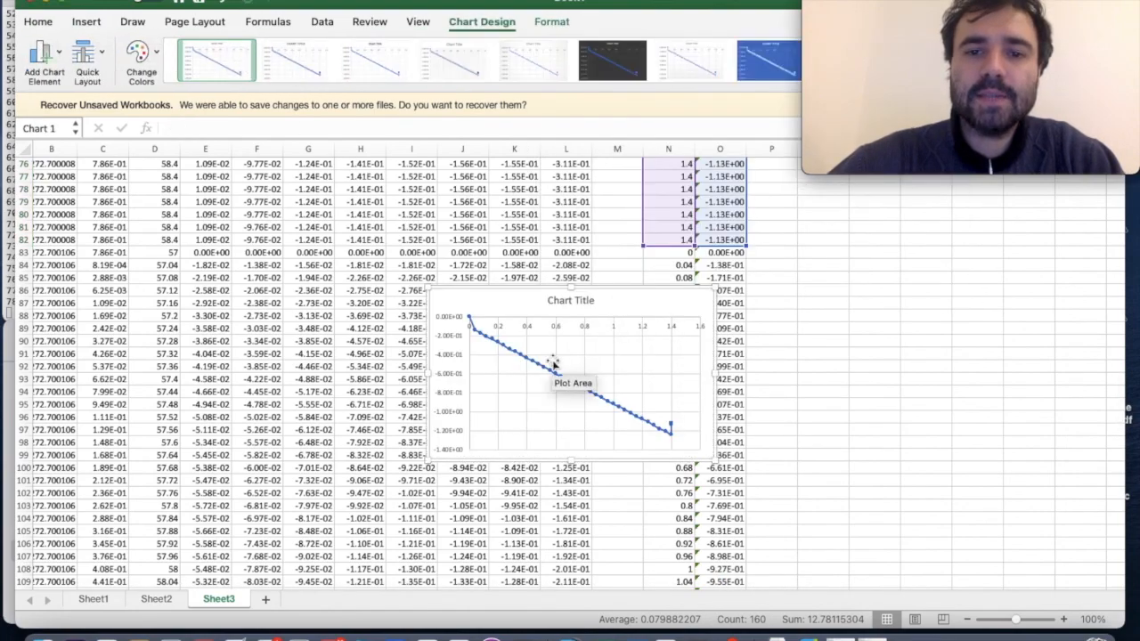
{"action": "left_click_drag", "start_coordinate": [623, 298], "coordinate": [522, 300]}
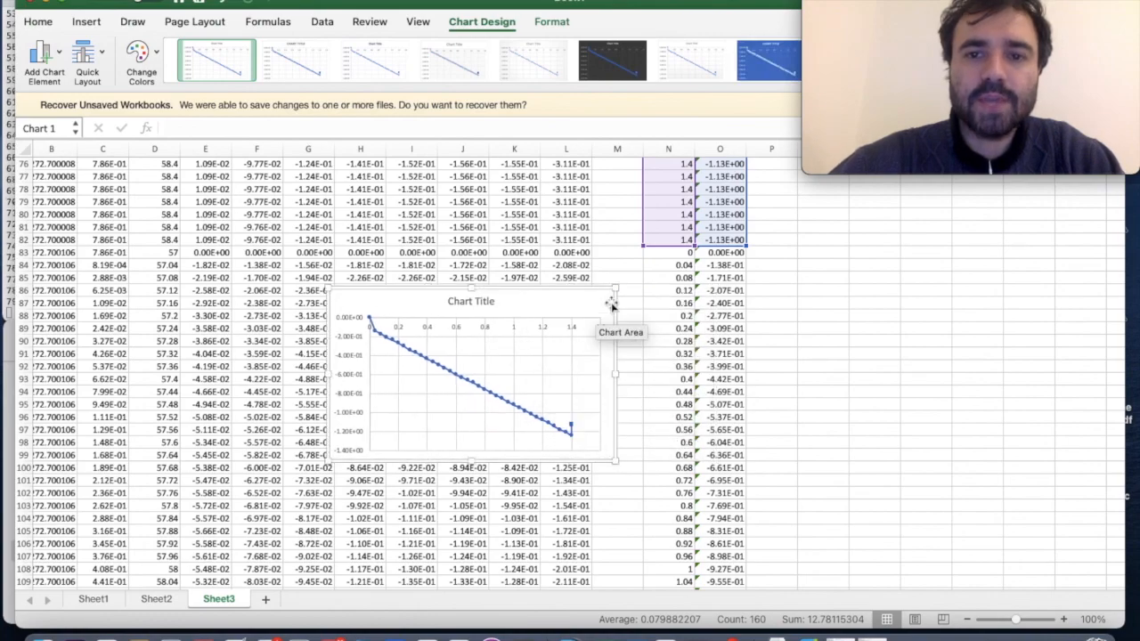
{"action": "scroll", "coordinate": [427, 383], "scroll_direction": "right", "scroll_amount": 2}
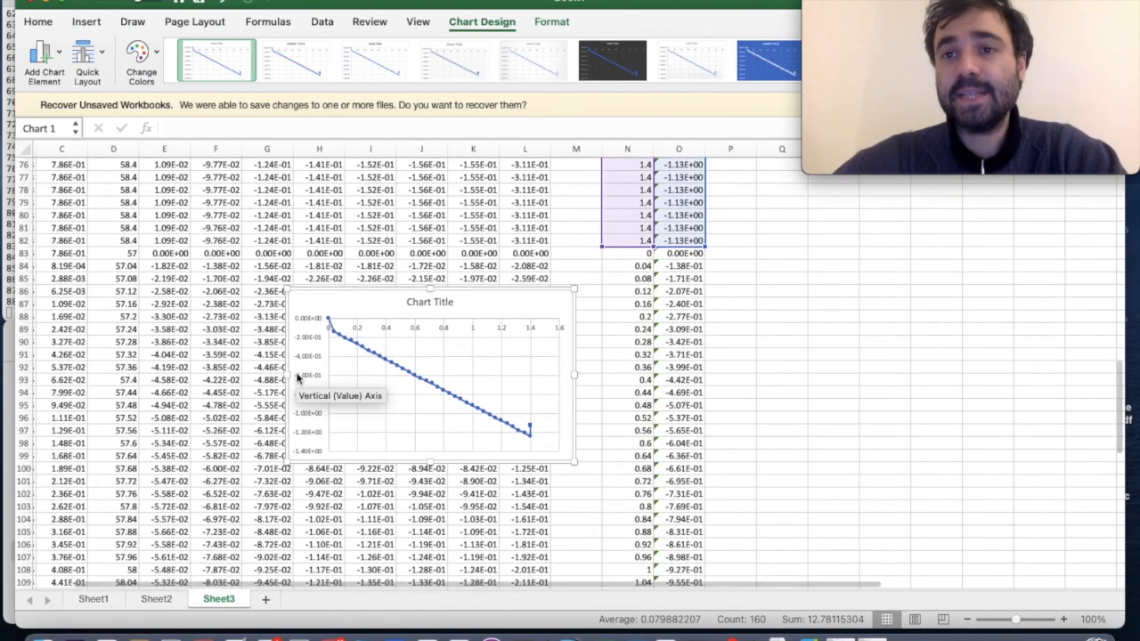
- Change the O2 formula to =-SUM(E2:L2), fill it down column O and check the updated chart
{"action": "scroll", "coordinate": [361, 192], "scroll_direction": "up", "scroll_amount": 20}
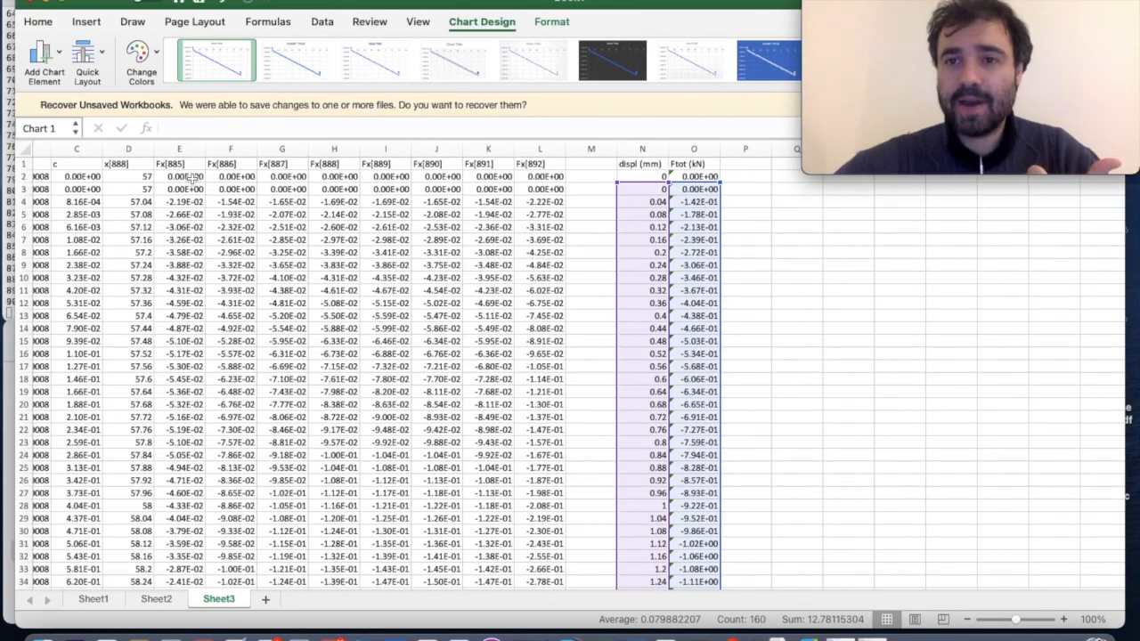
{"action": "left_click", "coordinate": [694, 177]}
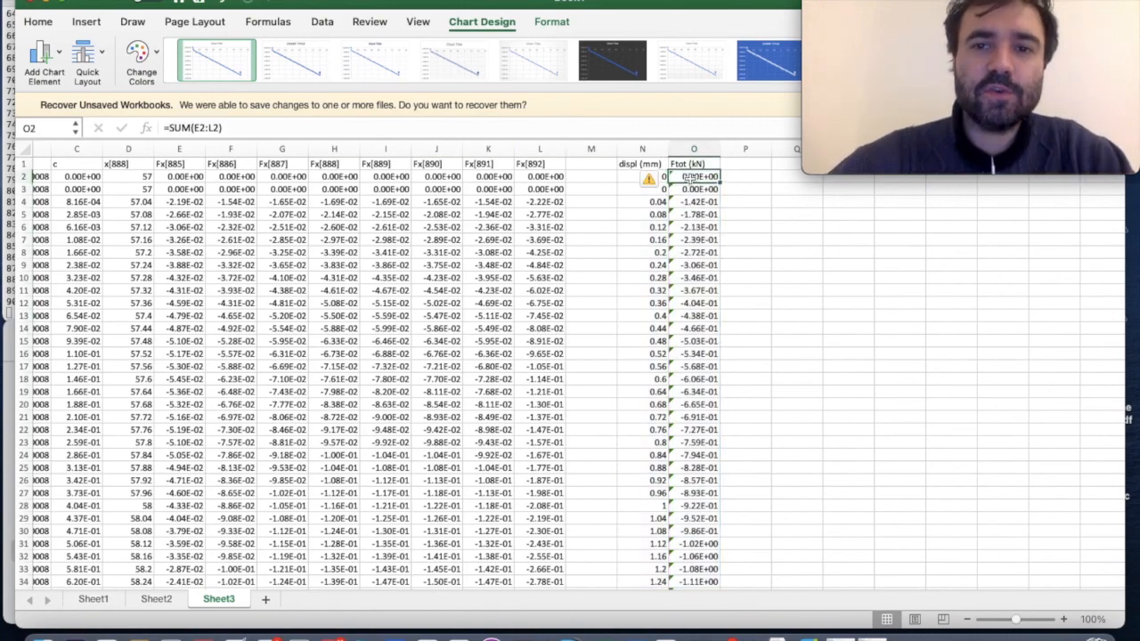
{"action": "left_click", "coordinate": [169, 127]}
{"action": "key", "text": "Escape"}
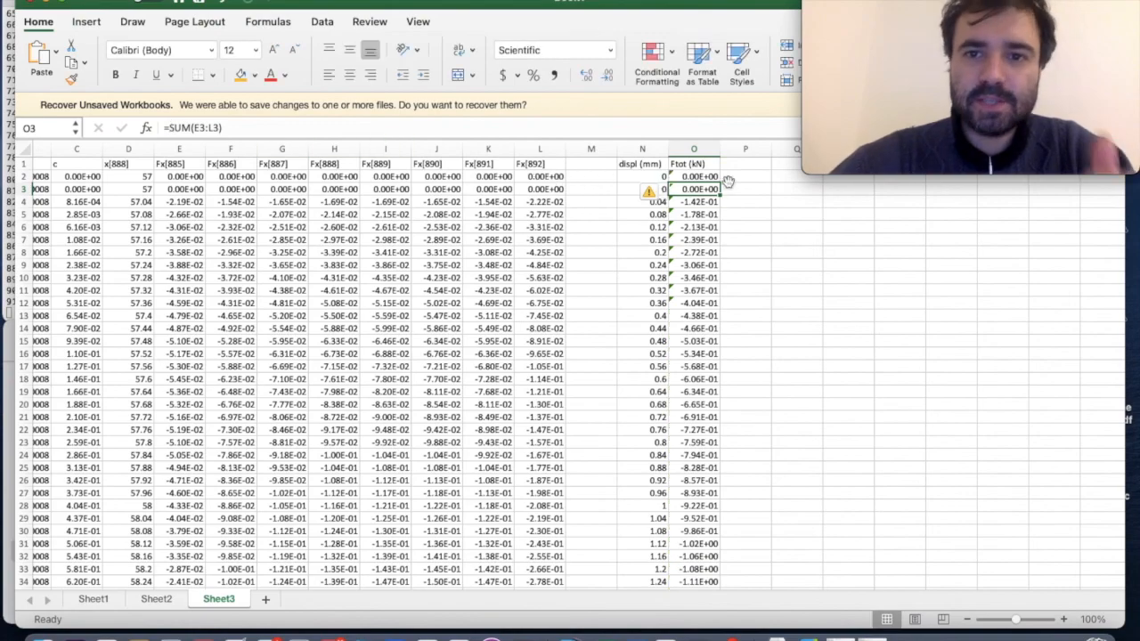
{"action": "double_click", "coordinate": [721, 177]}
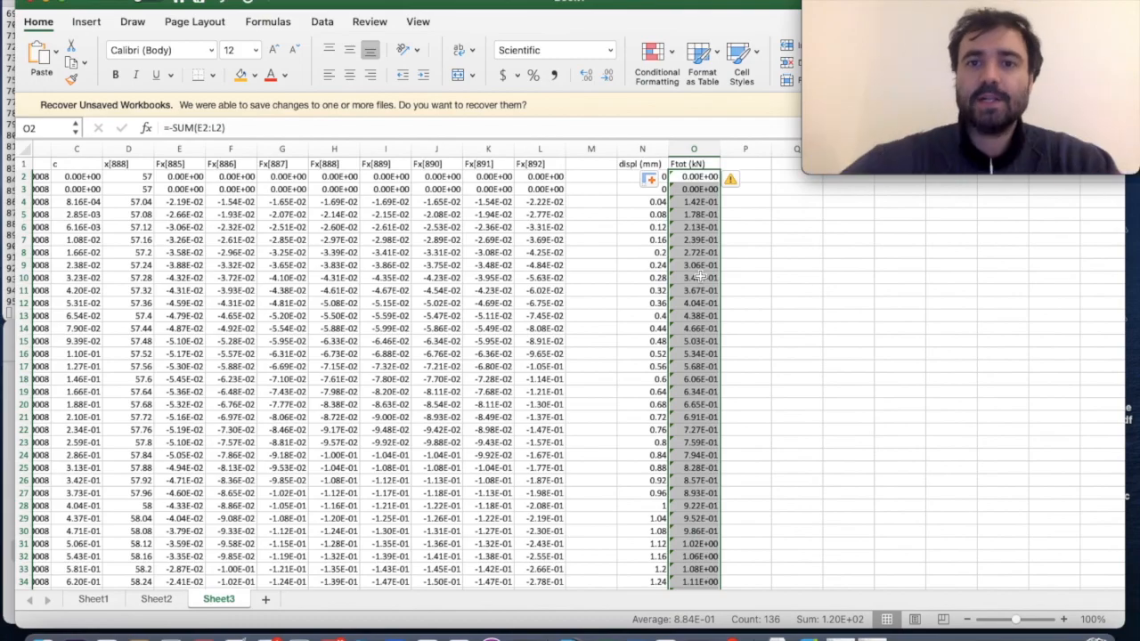
{"action": "scroll", "coordinate": [701, 277], "scroll_direction": "down", "scroll_amount": 20}
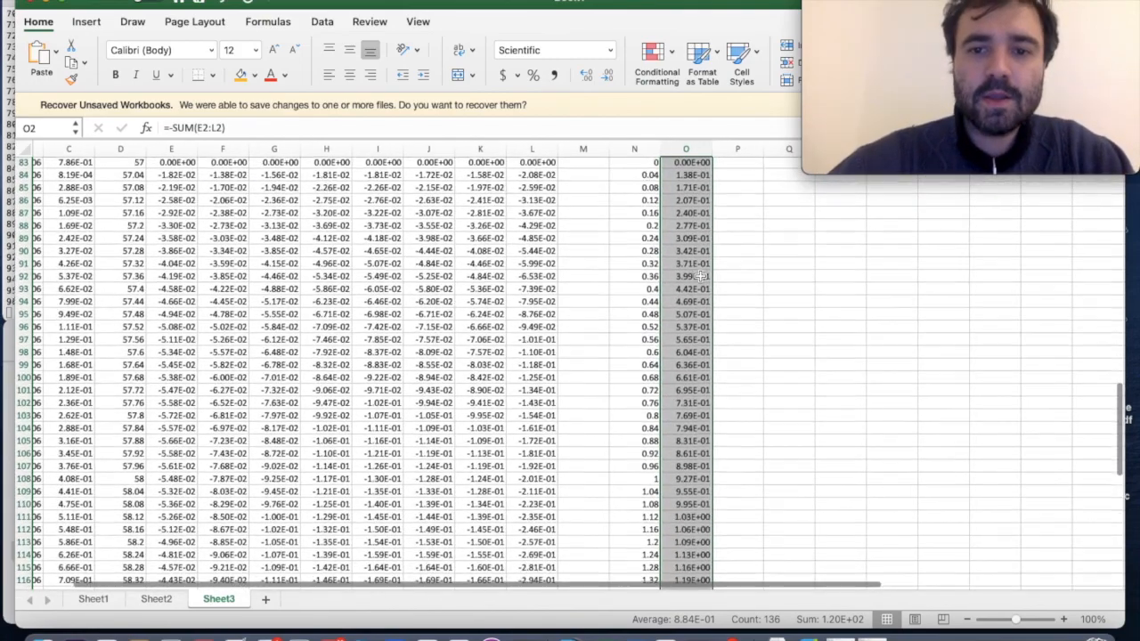
{"action": "scroll", "coordinate": [702, 277], "scroll_direction": "up", "scroll_amount": 17}
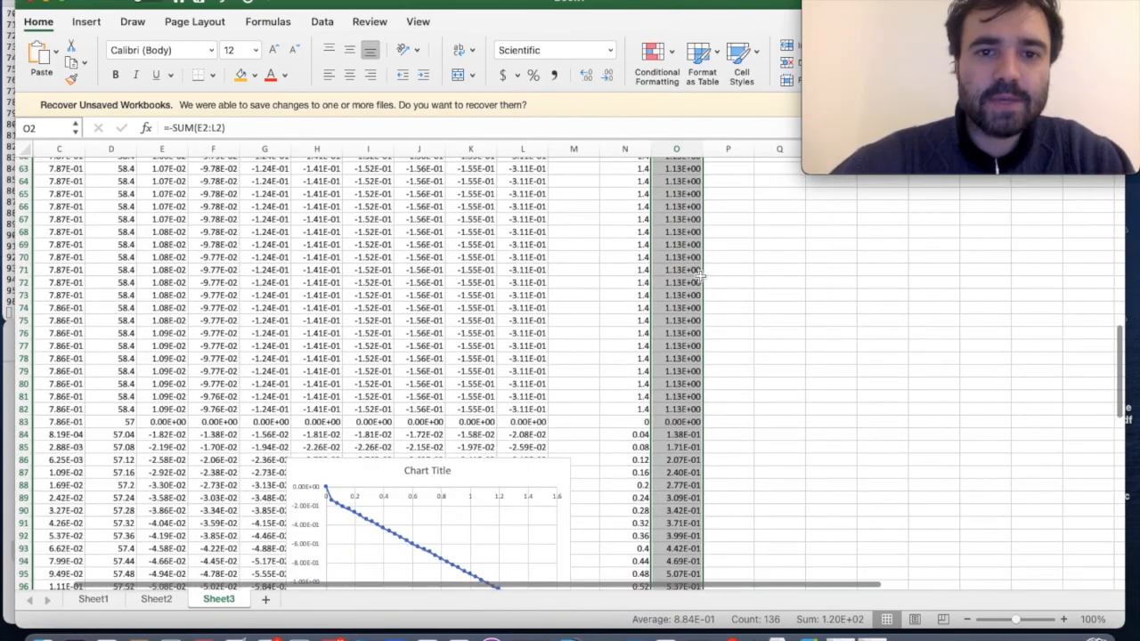
{"action": "scroll", "coordinate": [702, 277], "scroll_direction": "down", "scroll_amount": 3}
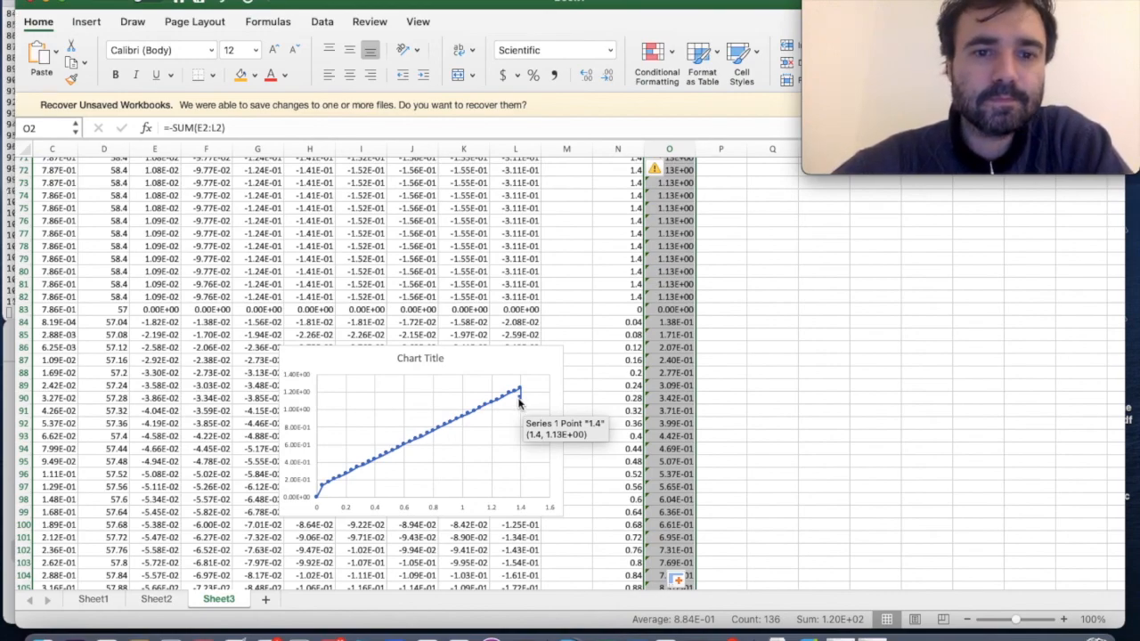
- Reopen thermoALL.txt from the ex2 folder, copy its entire contents and close the file
{"action": "scroll", "coordinate": [464, 308], "scroll_direction": "left", "scroll_amount": 2}
{"action": "scroll", "coordinate": [464, 308], "scroll_direction": "up", "scroll_amount": 1}
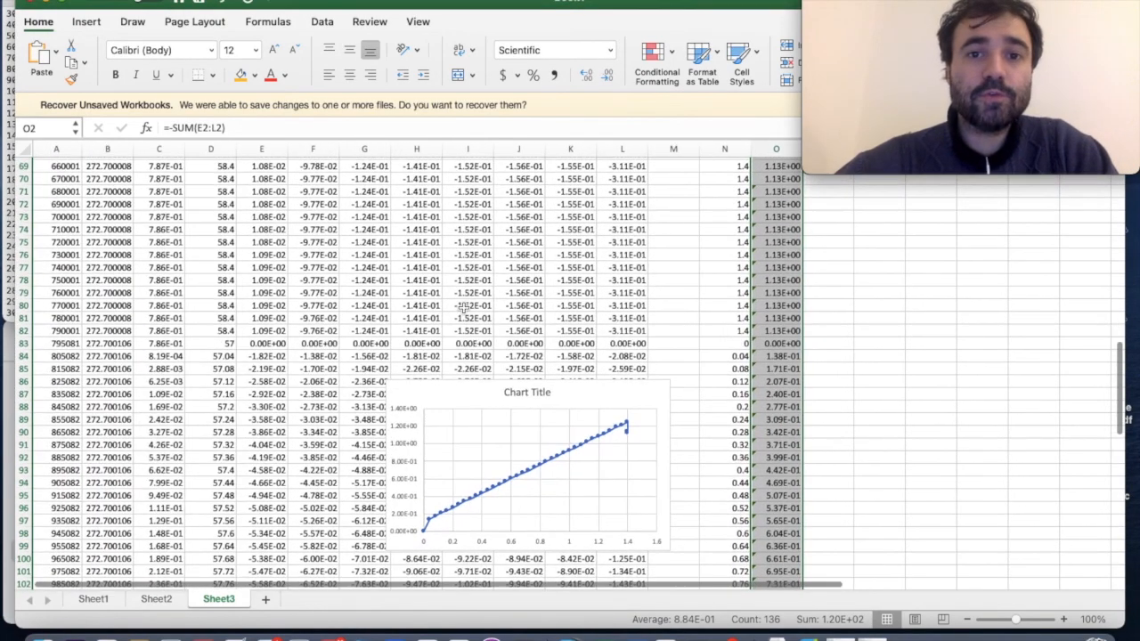
{"action": "scroll", "coordinate": [464, 308], "scroll_direction": "up", "scroll_amount": 4}
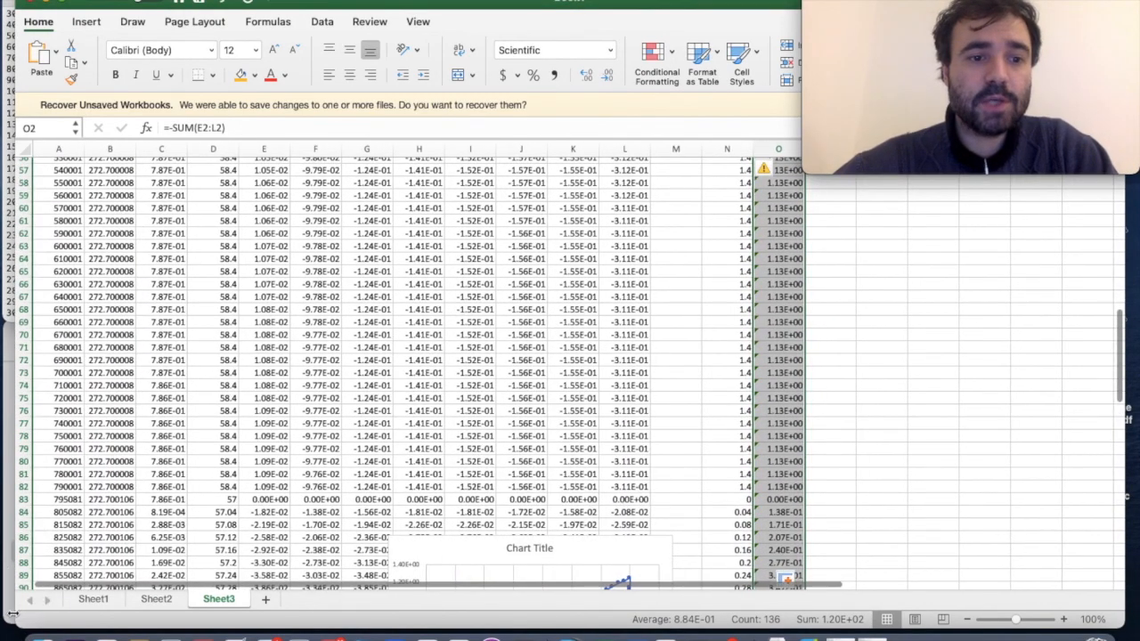
{"action": "left_click", "coordinate": [41, 634]}
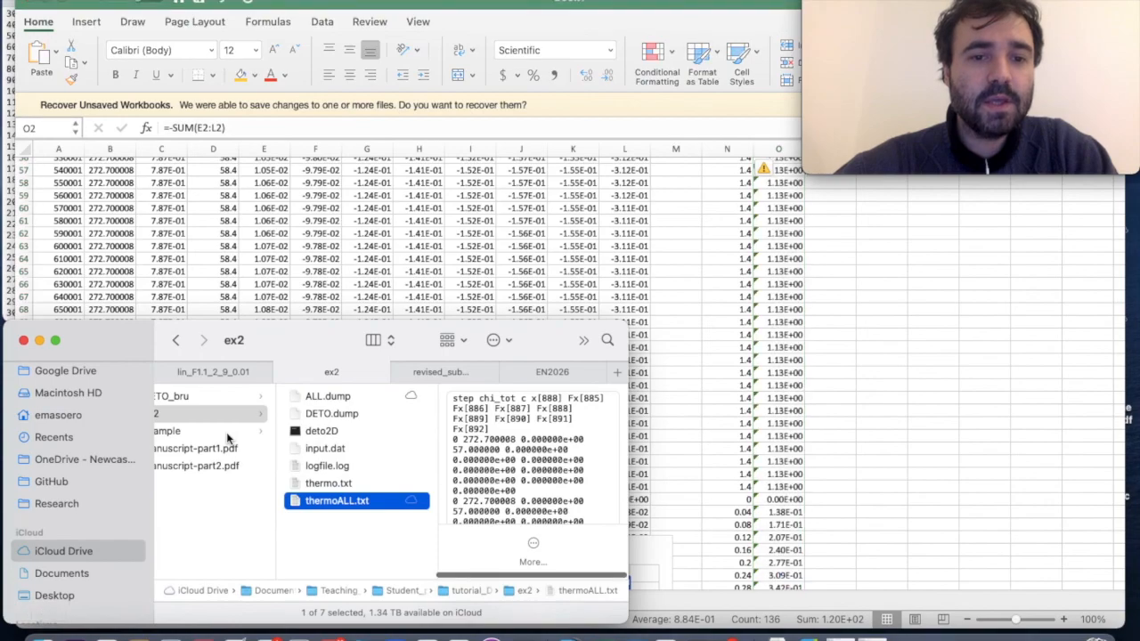
{"action": "double_click", "coordinate": [312, 503]}
{"action": "left_click", "coordinate": [146, 46]}
{"action": "double_click", "coordinate": [361, 500]}
{"action": "key", "text": "super+a"}
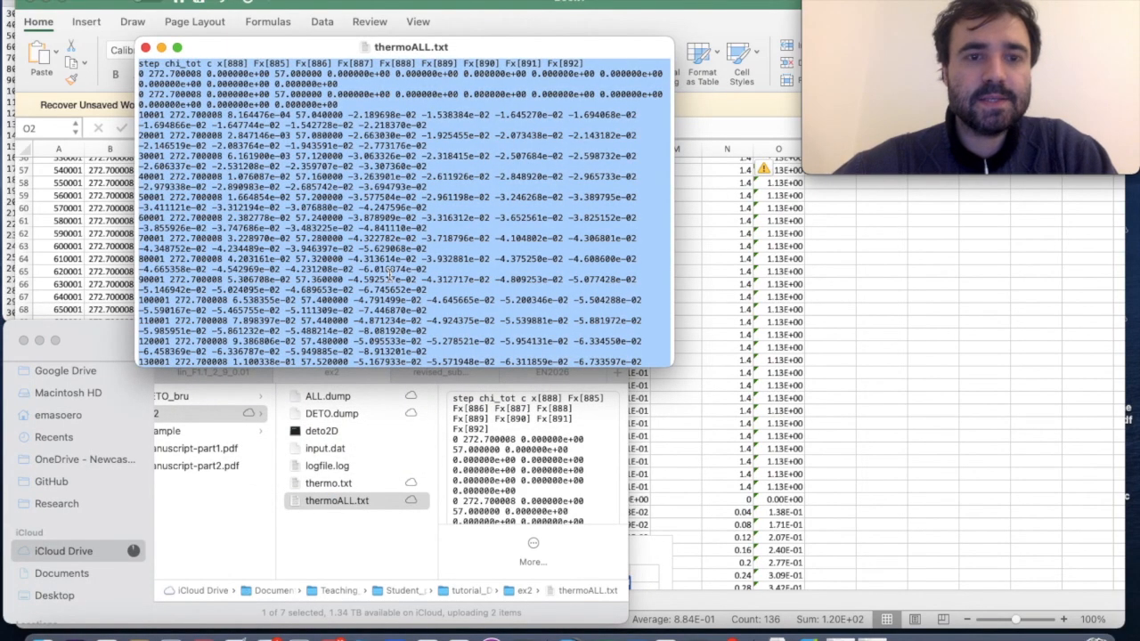
{"action": "key", "text": "super+w"}
- Paste the copied thermoALL.txt data over the old data at A1 of Sheet3 and split it into columns as delimited text
{"action": "left_click", "coordinate": [214, 250]}
{"action": "scroll", "coordinate": [212, 250], "scroll_direction": "up", "scroll_amount": 15}
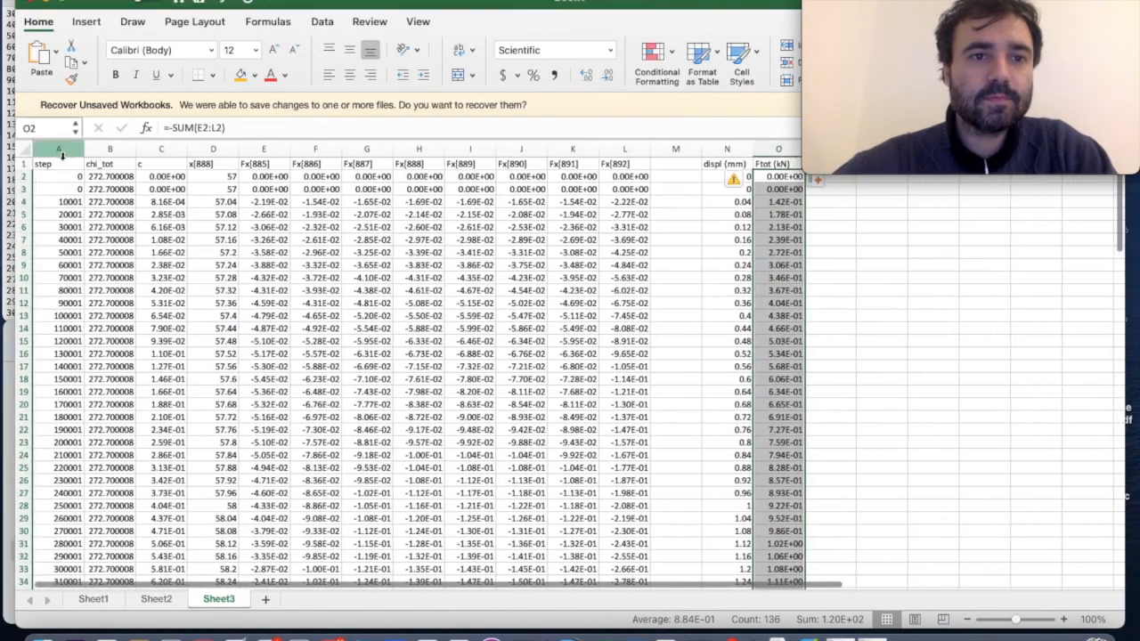
{"action": "left_click", "coordinate": [55, 164]}
{"action": "key", "text": "super+v"}
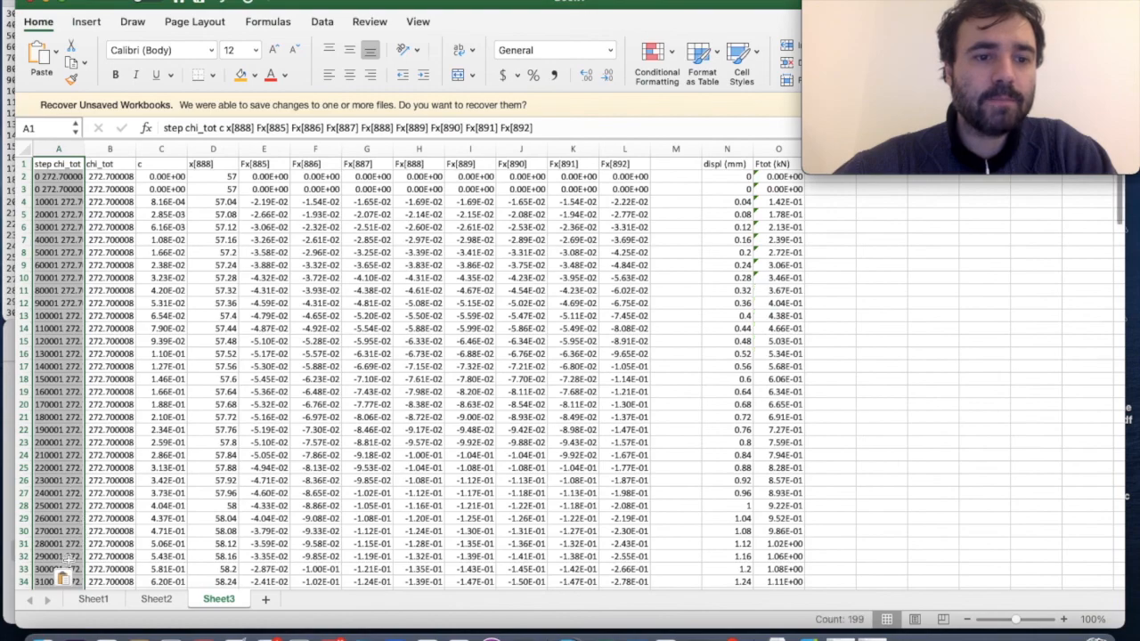
{"action": "left_click", "coordinate": [63, 579]}
{"action": "left_click", "coordinate": [122, 562]}
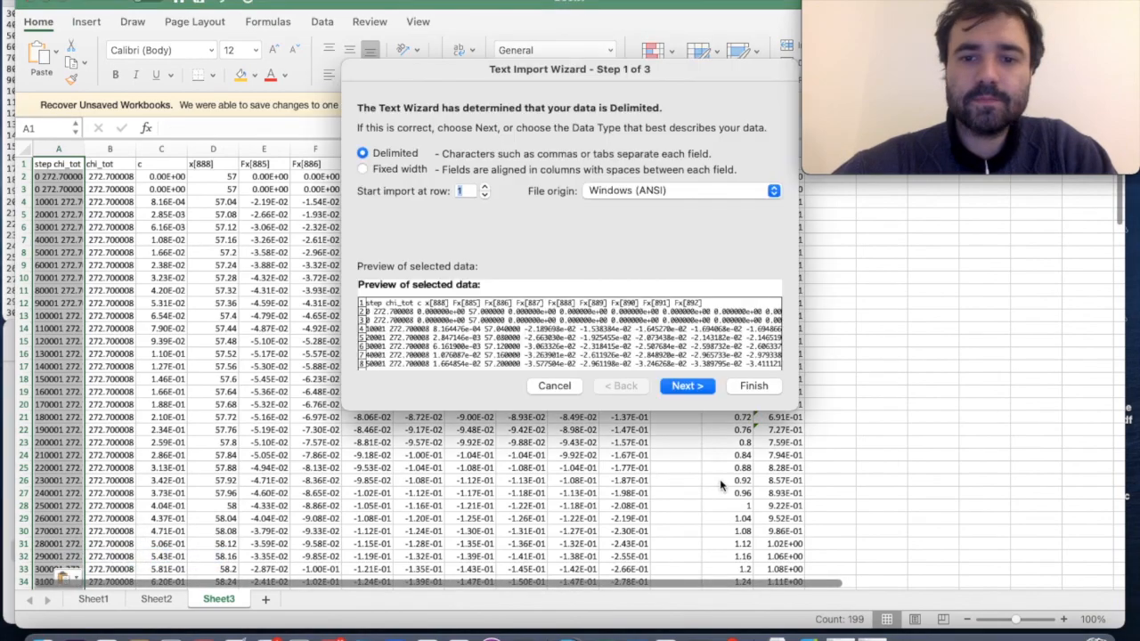
{"action": "left_click", "coordinate": [773, 393]}
{"action": "left_click", "coordinate": [624, 253]}
- Extend the displacement and total force formulas in columns N and O from row 137 down to row 199
{"action": "scroll", "coordinate": [699, 395], "scroll_direction": "down", "scroll_amount": 20}
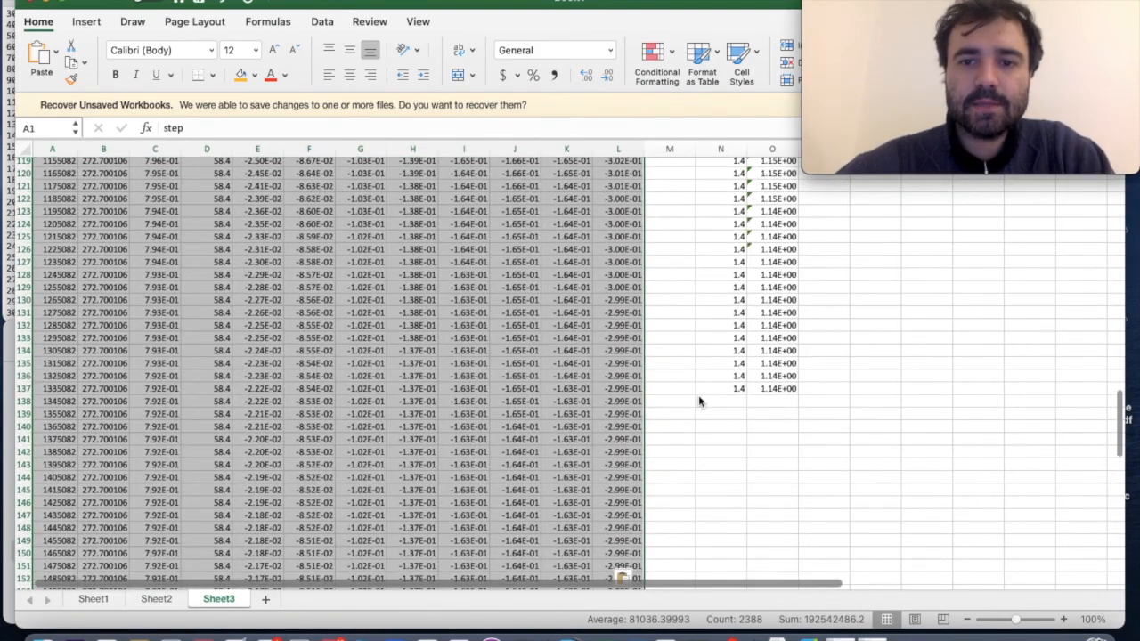
{"action": "left_click_drag", "start_coordinate": [725, 388], "coordinate": [752, 453]}
{"action": "scroll", "coordinate": [753, 452], "scroll_direction": "up", "scroll_amount": 10}
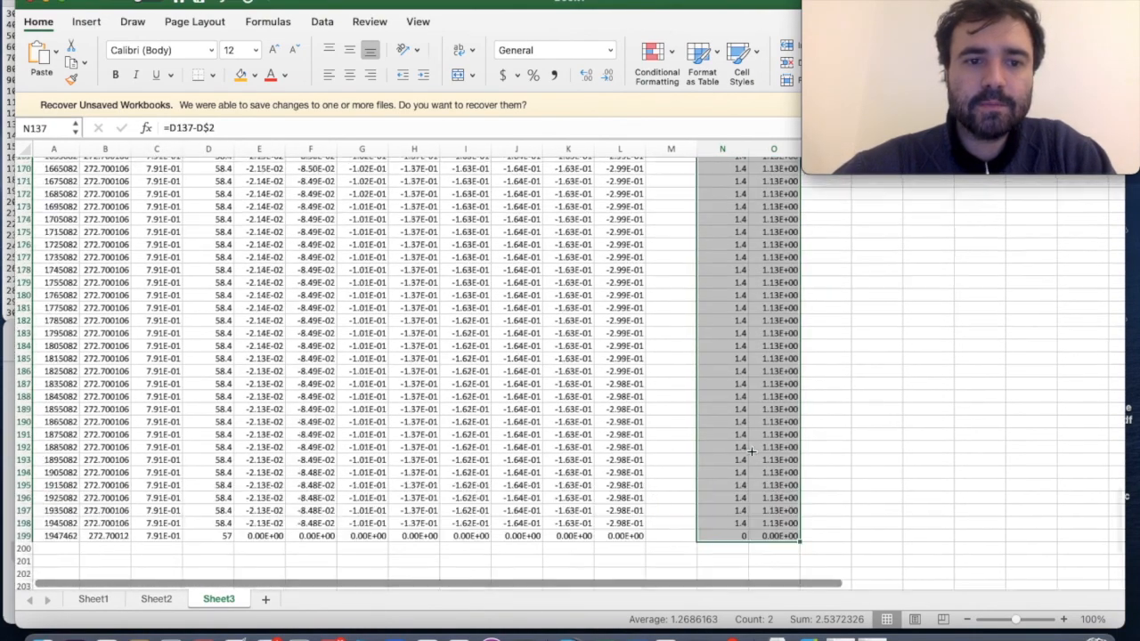
{"action": "scroll", "coordinate": [752, 452], "scroll_direction": "up", "scroll_amount": 5}
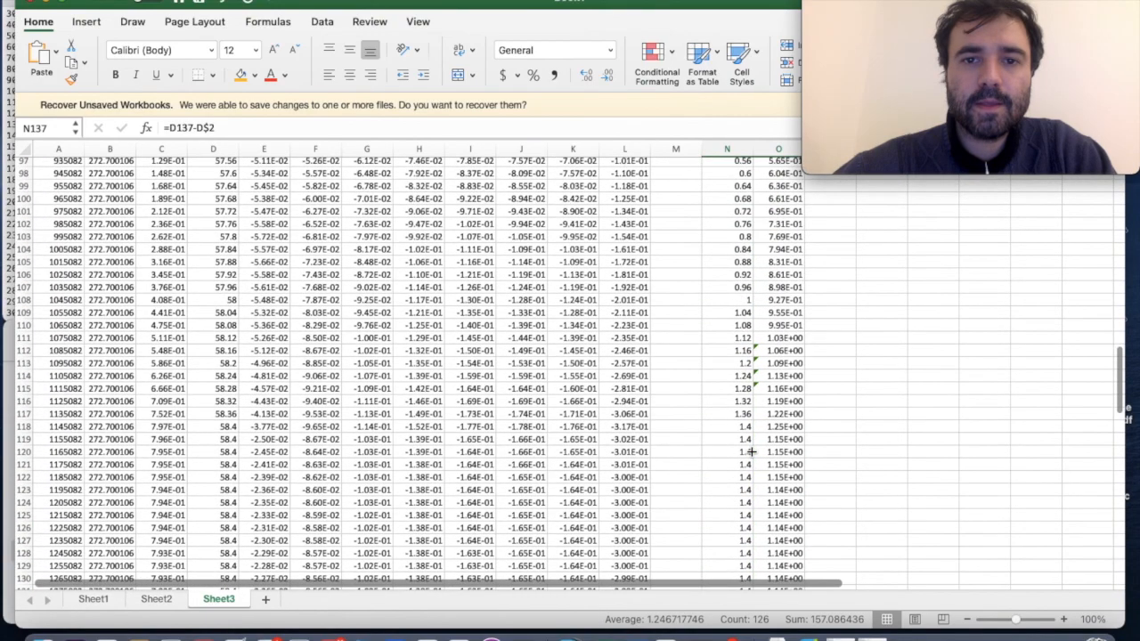
- Move the force-displacement chart down the sheet to around row 160, over the columns beside the displacement data
{"action": "left_click_drag", "start_coordinate": [673, 178], "coordinate": [656, 484]}
{"action": "scroll", "coordinate": [656, 484], "scroll_direction": "down", "scroll_amount": 5}
{"action": "left_click_drag", "start_coordinate": [647, 232], "coordinate": [631, 521]}
{"action": "scroll", "coordinate": [615, 267], "scroll_direction": "down", "scroll_amount": 7}
{"action": "left_click_drag", "start_coordinate": [609, 194], "coordinate": [641, 458]}
{"action": "scroll", "coordinate": [636, 522], "scroll_direction": "down", "scroll_amount": 10}
{"action": "scroll", "coordinate": [637, 526], "scroll_direction": "up", "scroll_amount": 8}
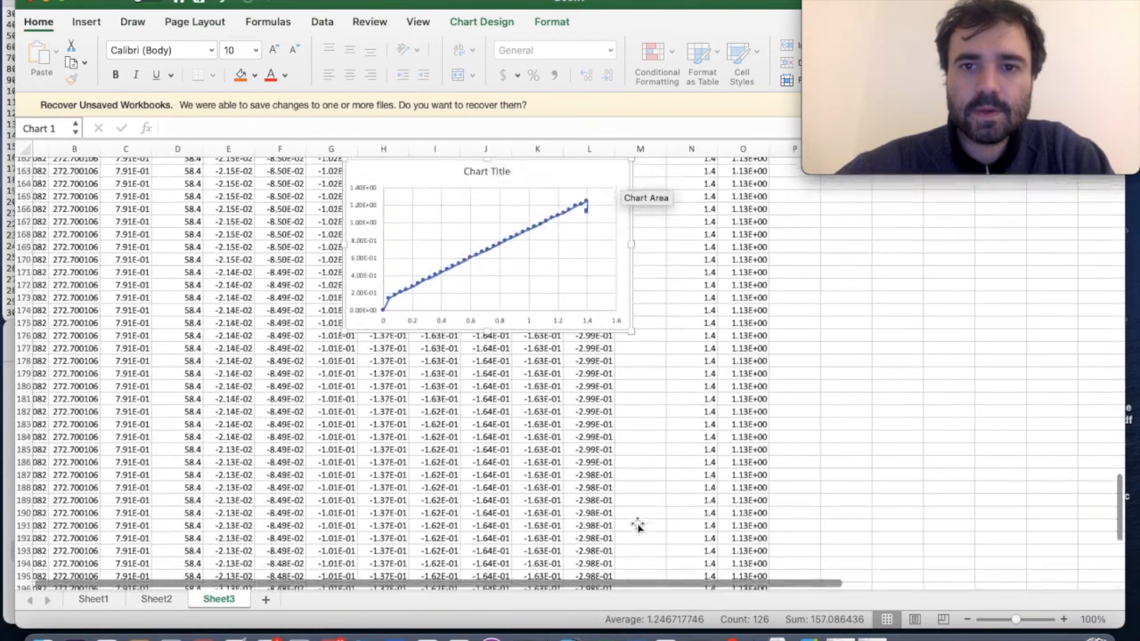
{"action": "left_click_drag", "start_coordinate": [643, 294], "coordinate": [634, 168]}
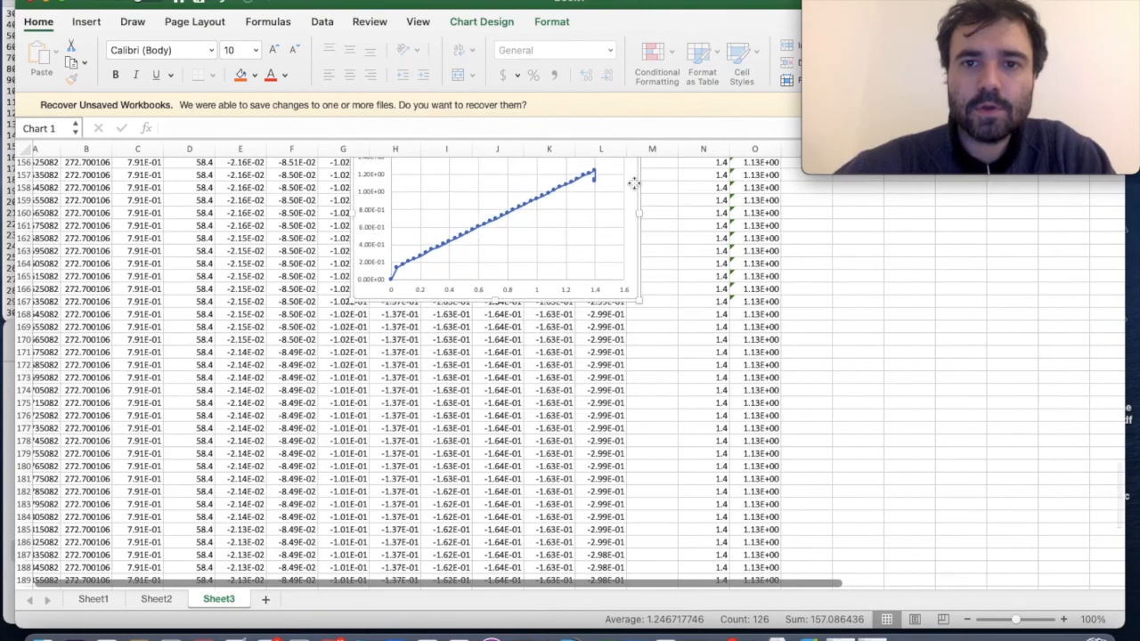
- Move the force-displacement chart up the sheet to around row 85, beside the start of the second data block
{"action": "scroll", "coordinate": [535, 386], "scroll_direction": "up", "scroll_amount": 6}
{"action": "left_click_drag", "start_coordinate": [540, 428], "coordinate": [539, 158]}
{"action": "scroll", "coordinate": [540, 163], "scroll_direction": "up", "scroll_amount": 5}
{"action": "scroll", "coordinate": [573, 316], "scroll_direction": "up", "scroll_amount": 4}
{"action": "left_click_drag", "start_coordinate": [577, 466], "coordinate": [573, 194]}
{"action": "scroll", "coordinate": [574, 207], "scroll_direction": "up", "scroll_amount": 5}
{"action": "left_click_drag", "start_coordinate": [553, 415], "coordinate": [547, 189]}
{"action": "scroll", "coordinate": [549, 192], "scroll_direction": "up", "scroll_amount": 3}
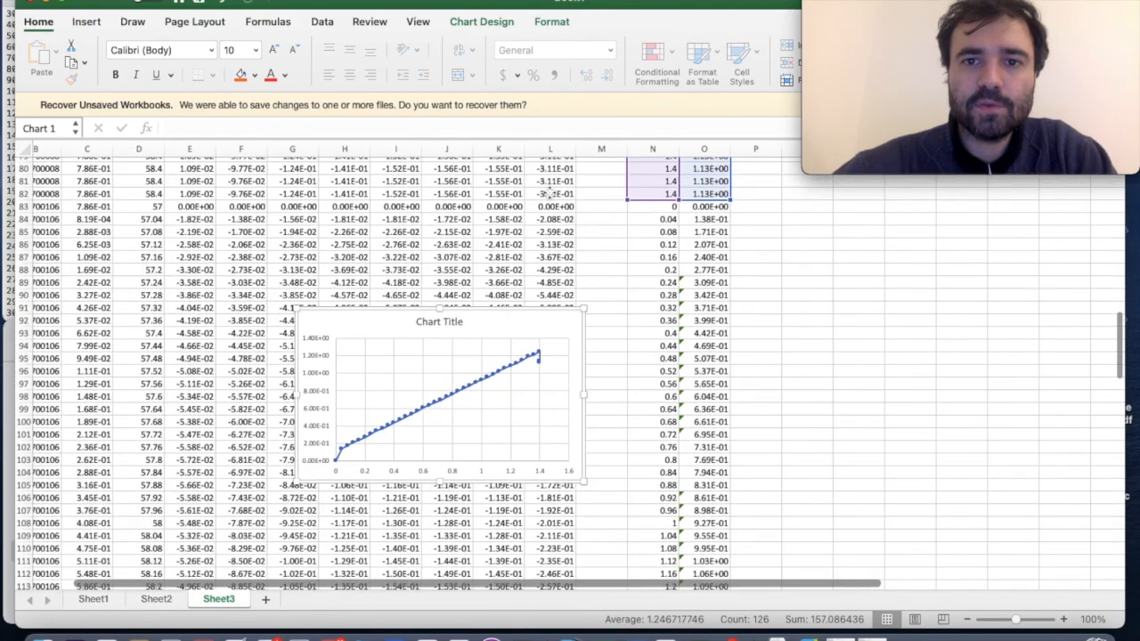
{"action": "left_click_drag", "start_coordinate": [532, 328], "coordinate": [529, 253]}
- Add a second series to the chart's data source, using displacements N83:N198 on Sheet3 as its X values
{"action": "right_click", "coordinate": [548, 262]}
{"action": "left_click", "coordinate": [547, 261]}
{"action": "scroll", "coordinate": [570, 249], "scroll_direction": "up", "scroll_amount": 2}
{"action": "left_click", "coordinate": [578, 244]}
{"action": "left_click", "coordinate": [519, 344]}
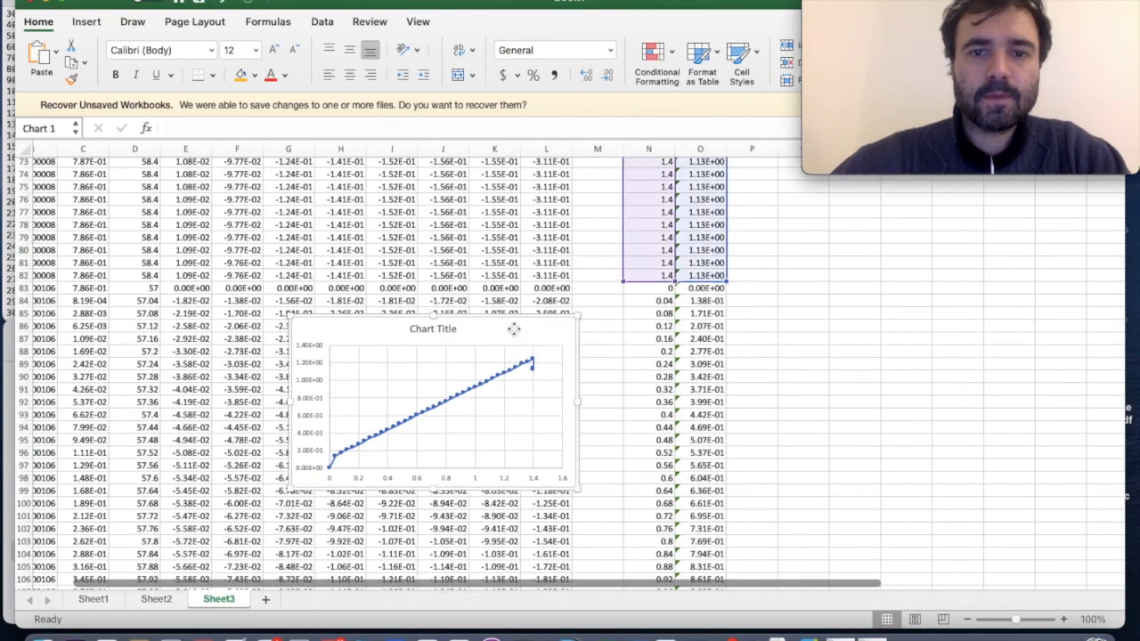
{"action": "right_click", "coordinate": [515, 331]}
{"action": "left_click", "coordinate": [546, 331]}
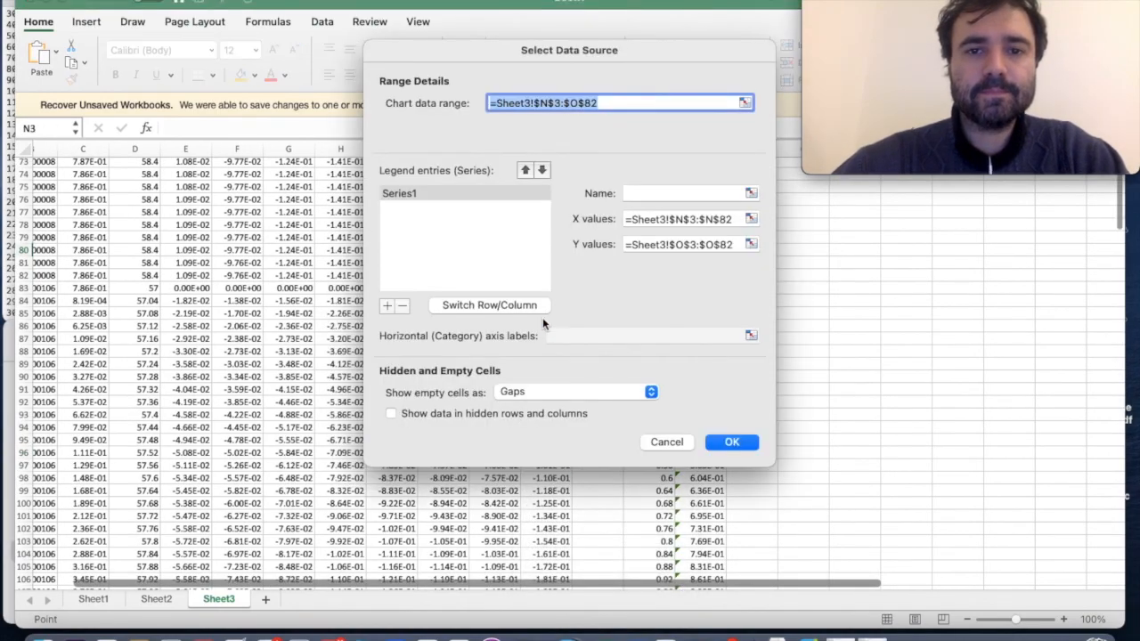
{"action": "left_click", "coordinate": [388, 305]}
{"action": "left_click", "coordinate": [750, 219]}
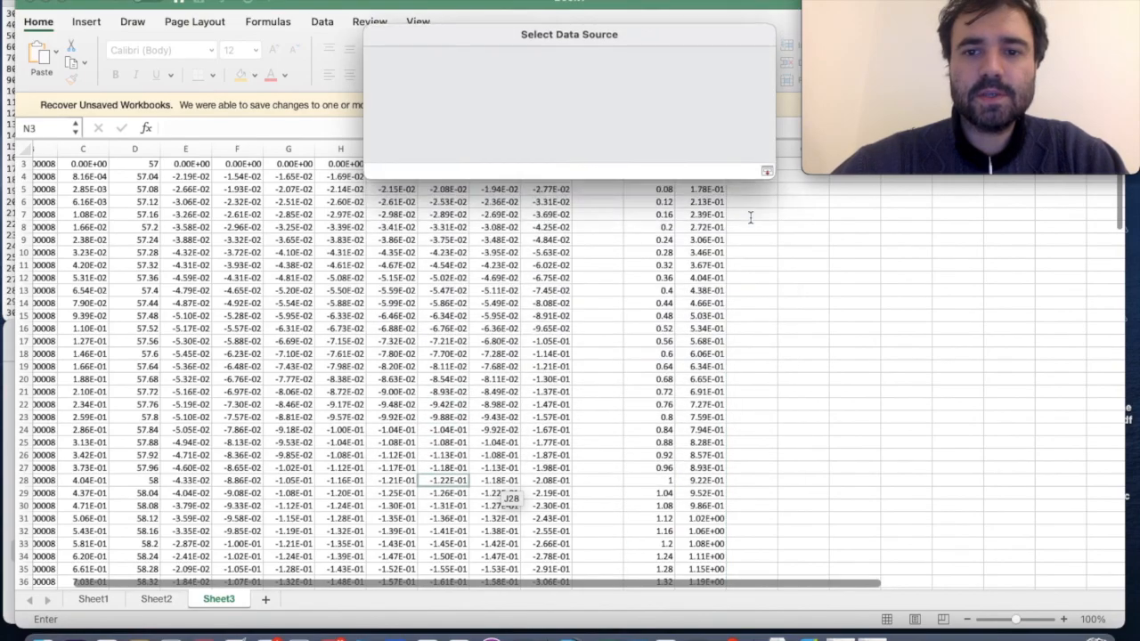
{"action": "scroll", "coordinate": [677, 329], "scroll_direction": "up", "scroll_amount": 2}
{"action": "scroll", "coordinate": [670, 321], "scroll_direction": "down", "scroll_amount": 20}
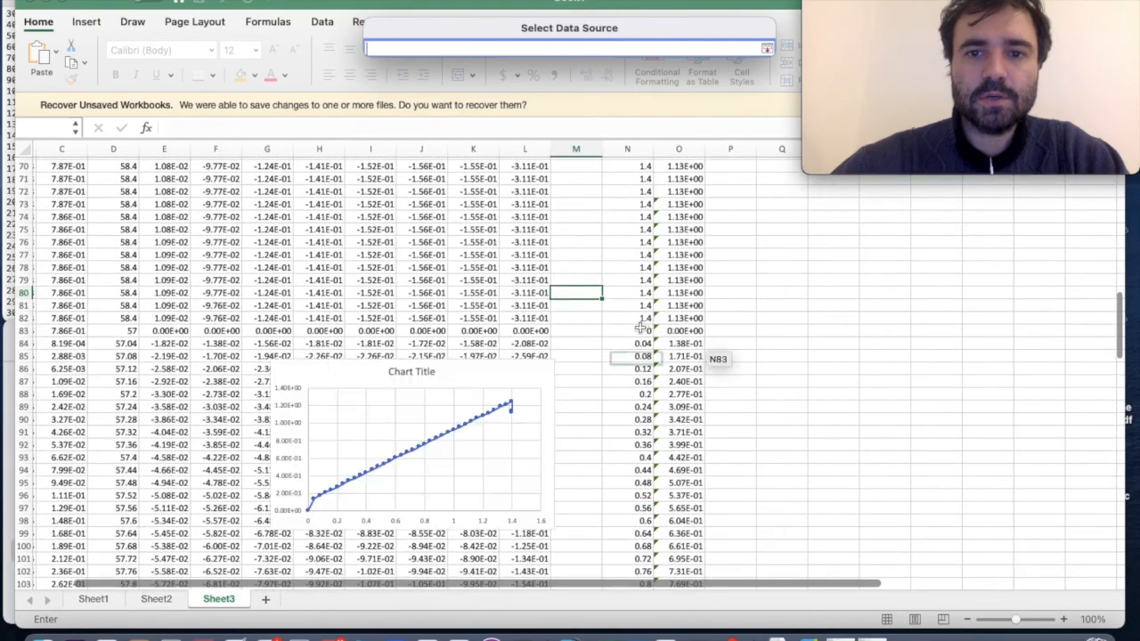
{"action": "left_click_drag", "start_coordinate": [640, 334], "coordinate": [639, 530]}
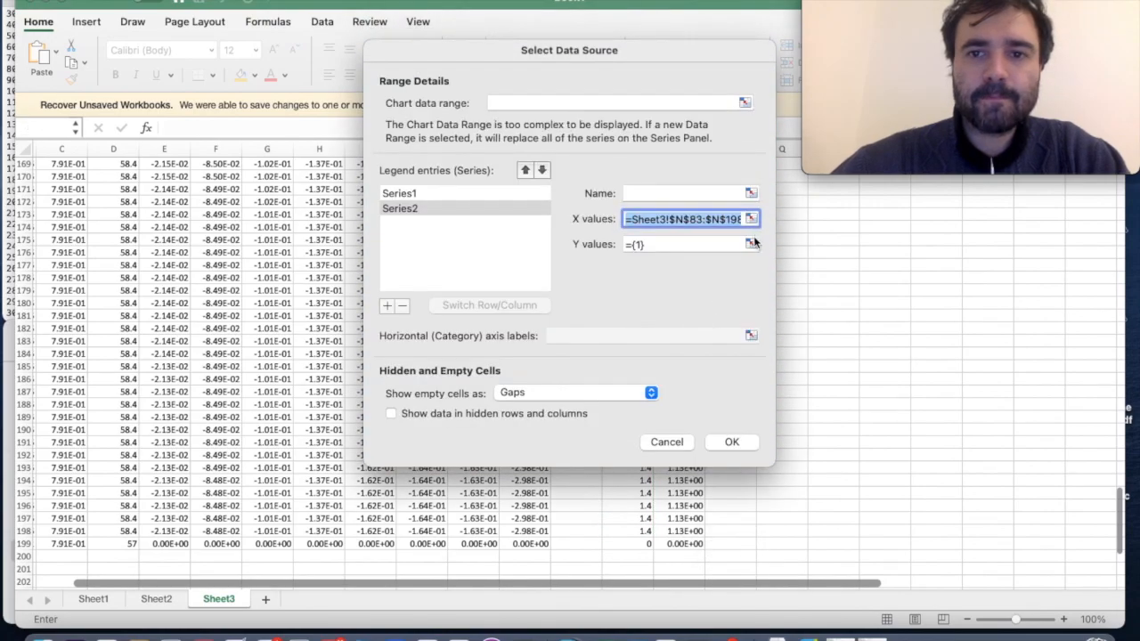
- Set the second series' Y values to total forces O83:O198, apply the data source and inspect the overlaid curves
{"action": "left_click", "coordinate": [756, 246]}
{"action": "scroll", "coordinate": [720, 291], "scroll_direction": "up", "scroll_amount": 20}
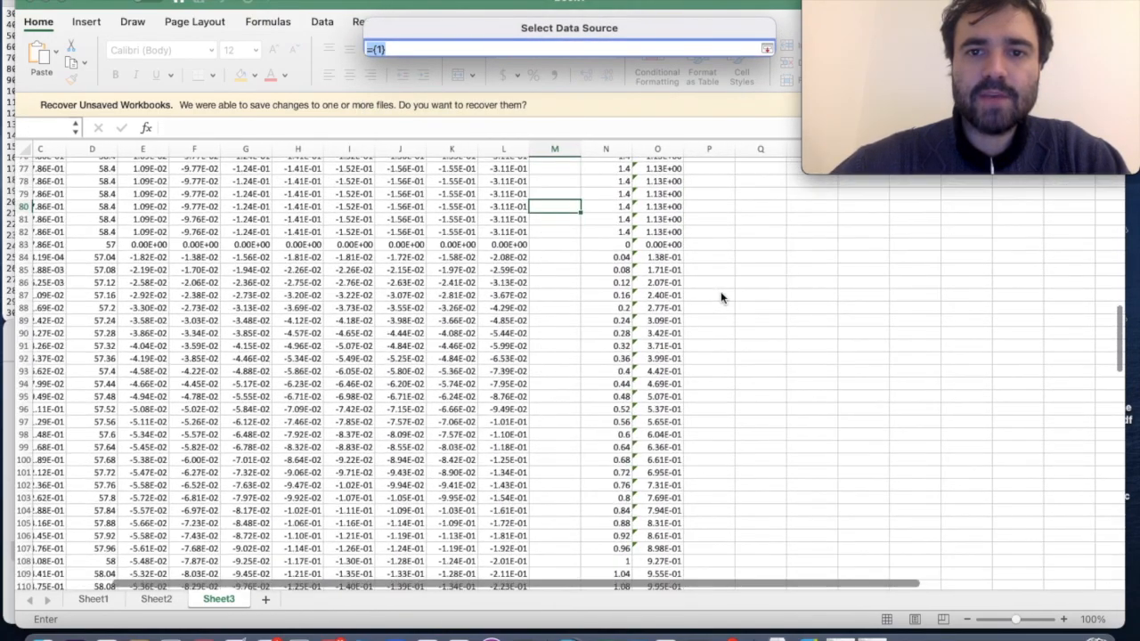
{"action": "left_click_drag", "start_coordinate": [657, 245], "coordinate": [655, 517]}
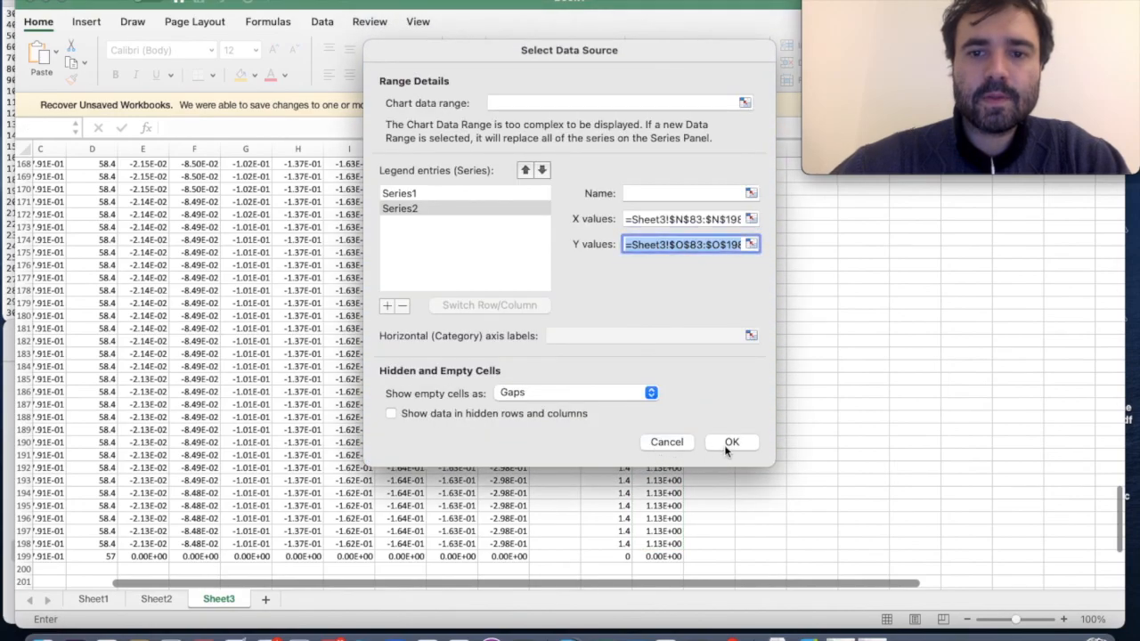
{"action": "key", "text": "Return"}
{"action": "scroll", "coordinate": [553, 412], "scroll_direction": "up", "scroll_amount": 10}
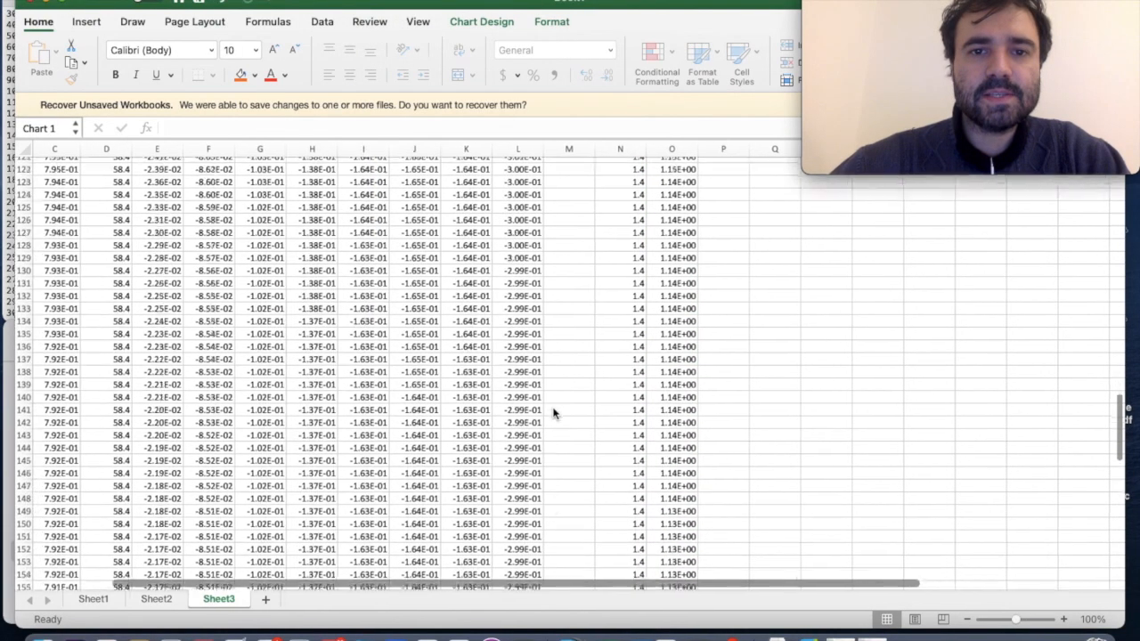
{"action": "scroll", "coordinate": [553, 413], "scroll_direction": "up", "scroll_amount": 5}
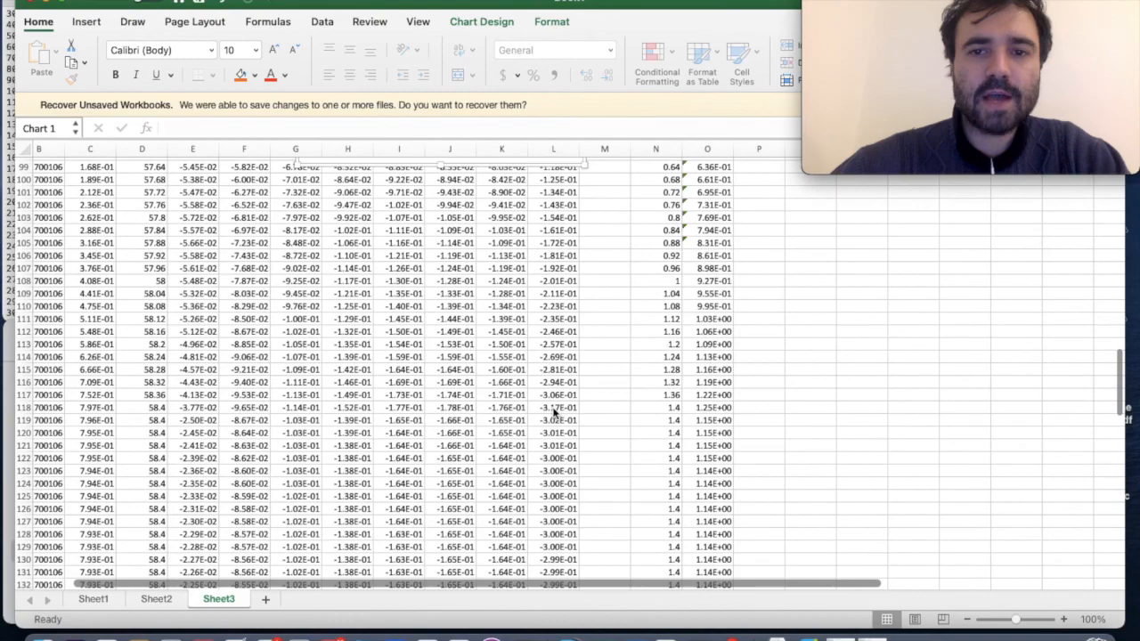
{"action": "scroll", "coordinate": [553, 413], "scroll_direction": "up", "scroll_amount": 5}
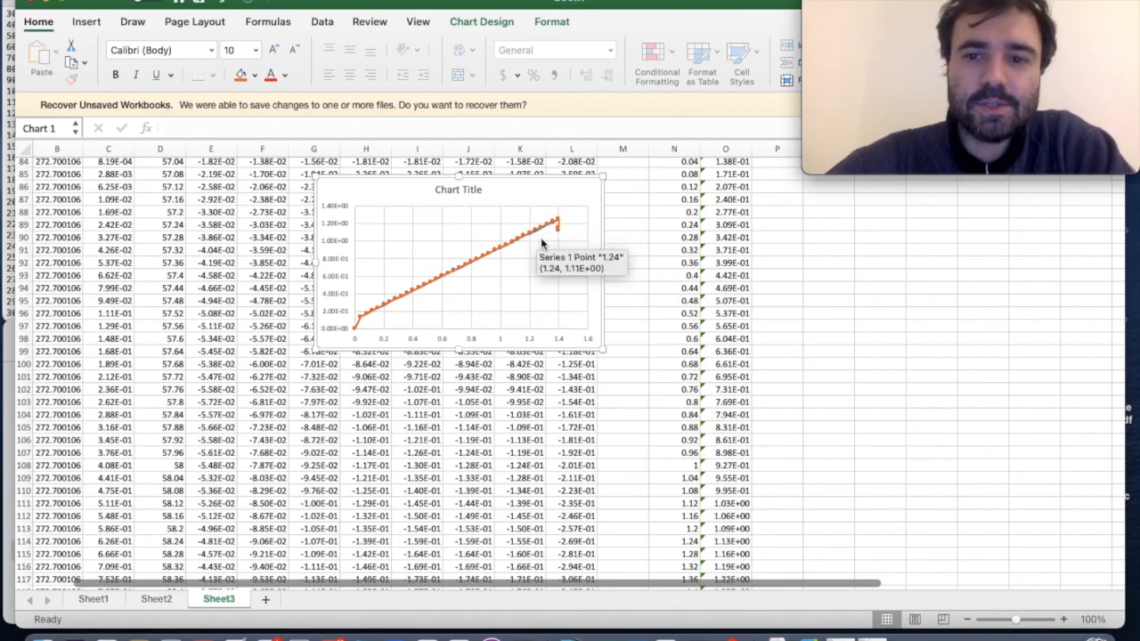
- Switch to OVITO, return the ALL.dump trajectory to frame 0 and color the particles by chi
{"action": "left_click", "coordinate": [735, 637]}
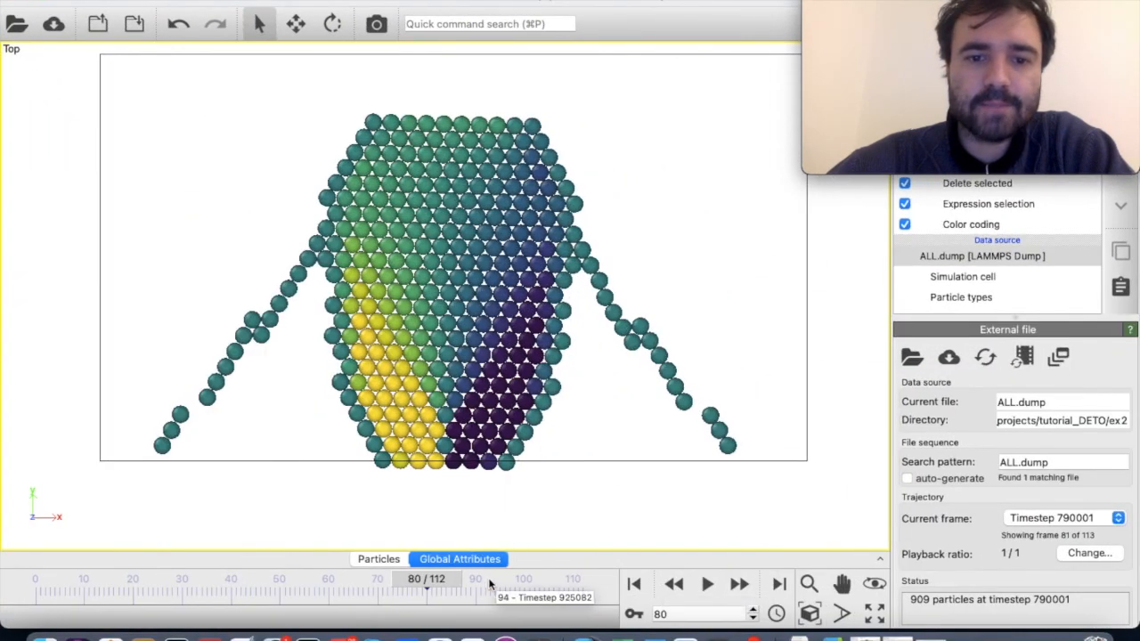
{"action": "left_click_drag", "start_coordinate": [428, 583], "coordinate": [18, 585]}
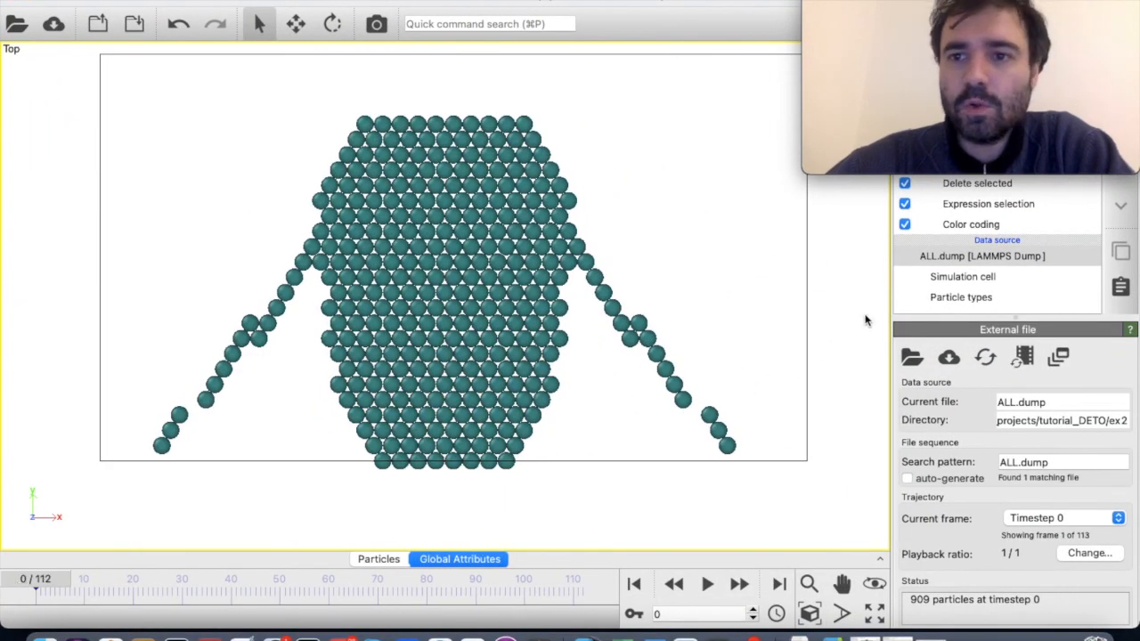
{"action": "left_click", "coordinate": [958, 230]}
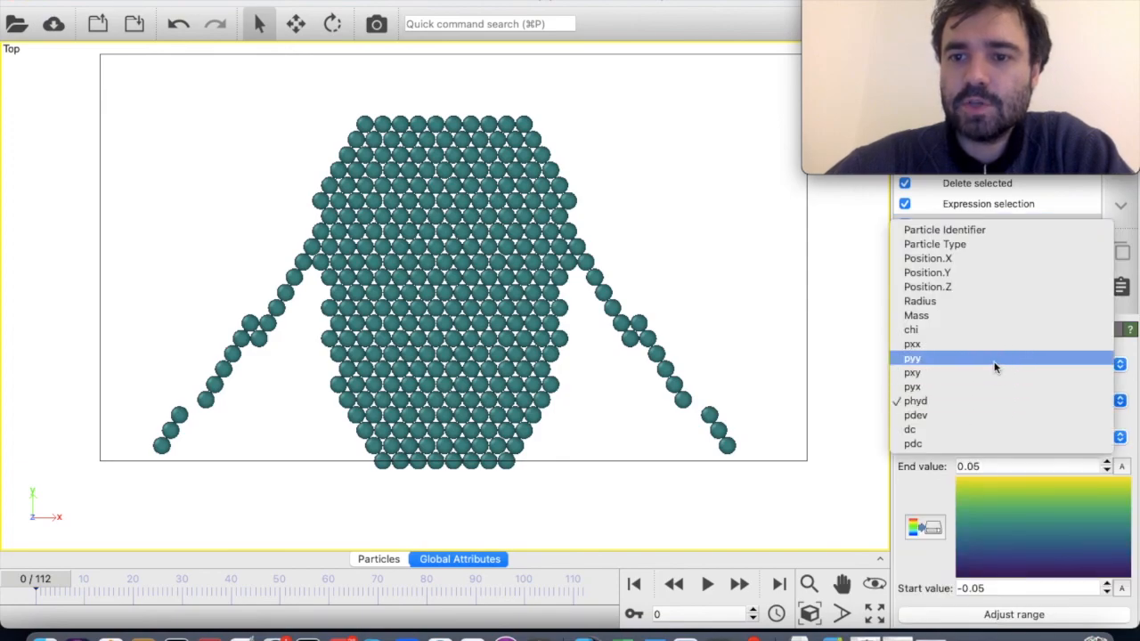
{"action": "left_click", "coordinate": [989, 331]}
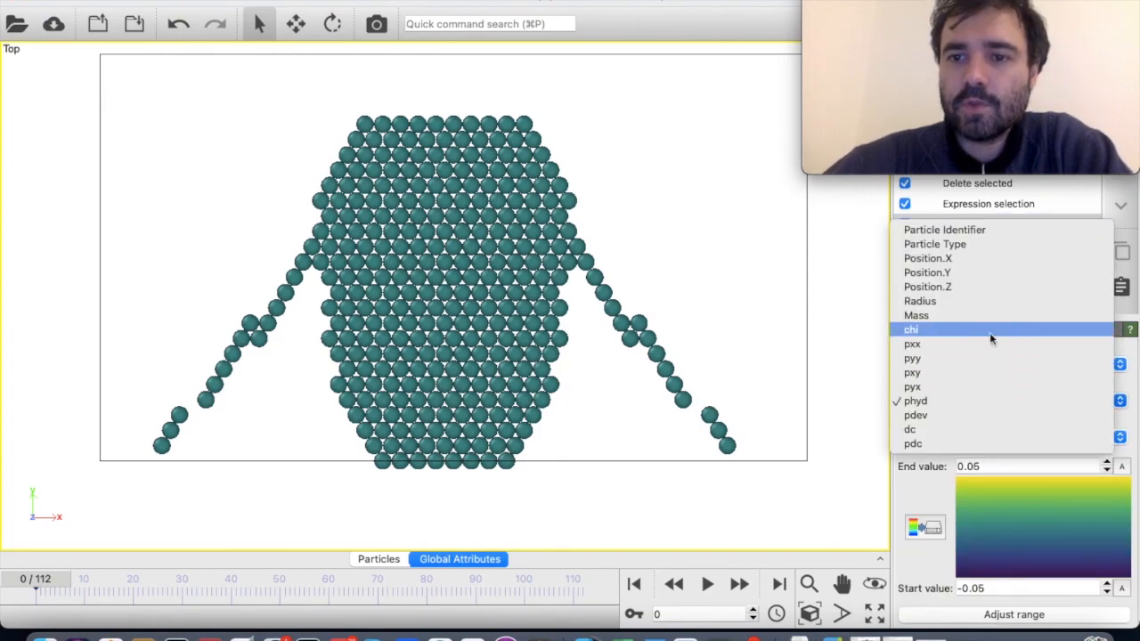
- Set the chi color range to start value 1 and end value 0, with the Grayscale gradient
{"action": "left_click", "coordinate": [975, 587]}
{"action": "type", "text": "1"}
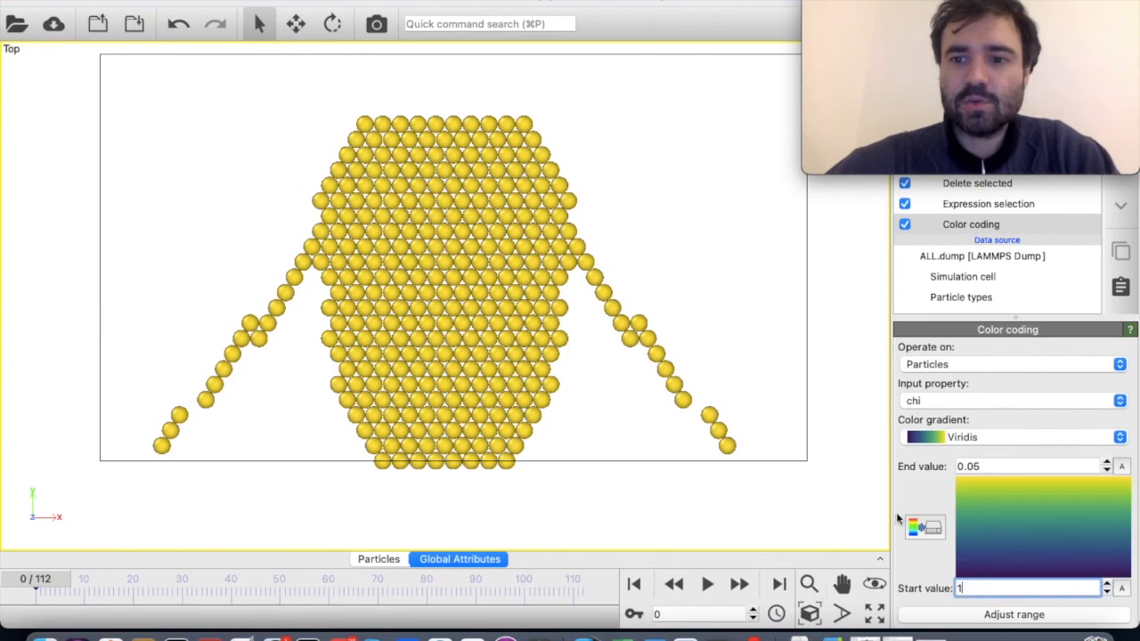
{"action": "left_click", "coordinate": [990, 466]}
{"action": "type", "text": "0"}
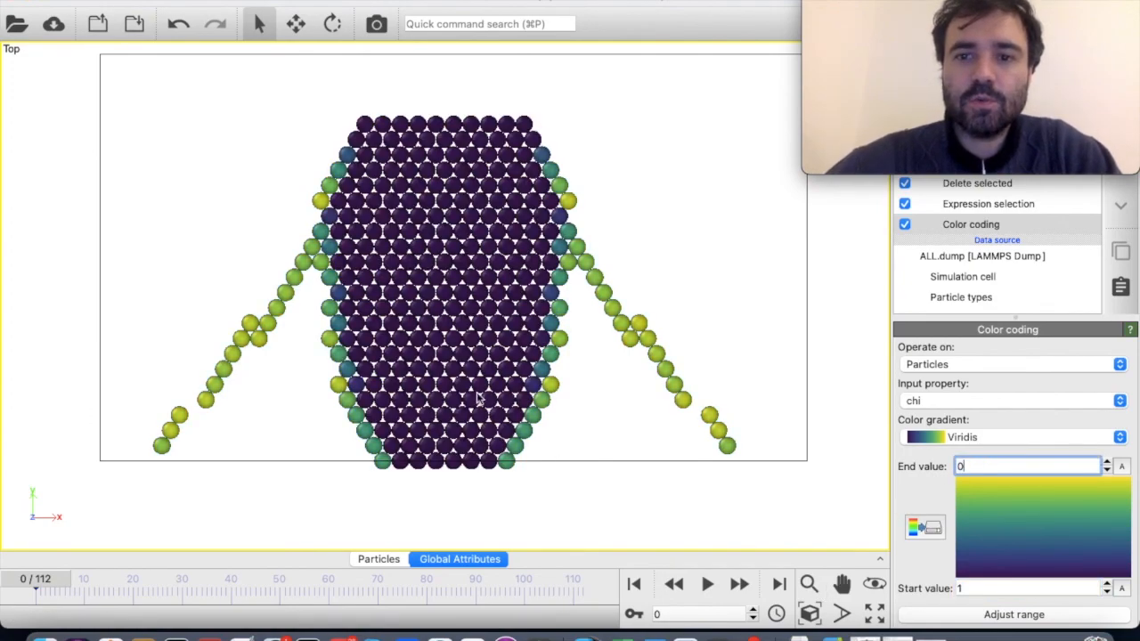
{"action": "left_click", "coordinate": [978, 405]}
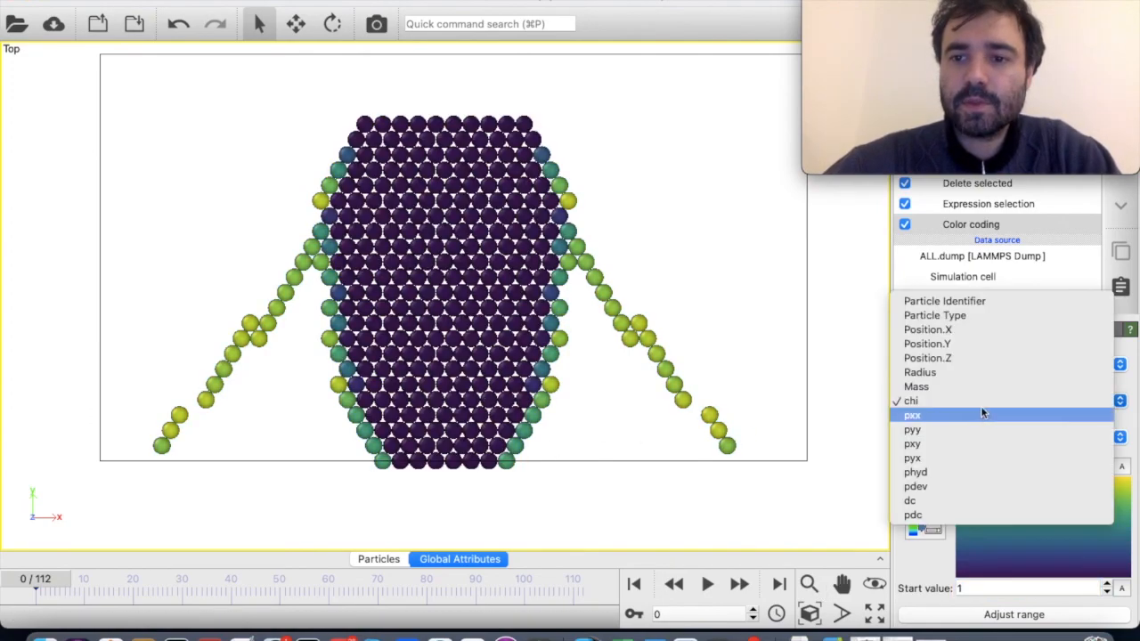
{"action": "key", "text": "Escape"}
{"action": "left_click", "coordinate": [974, 436]}
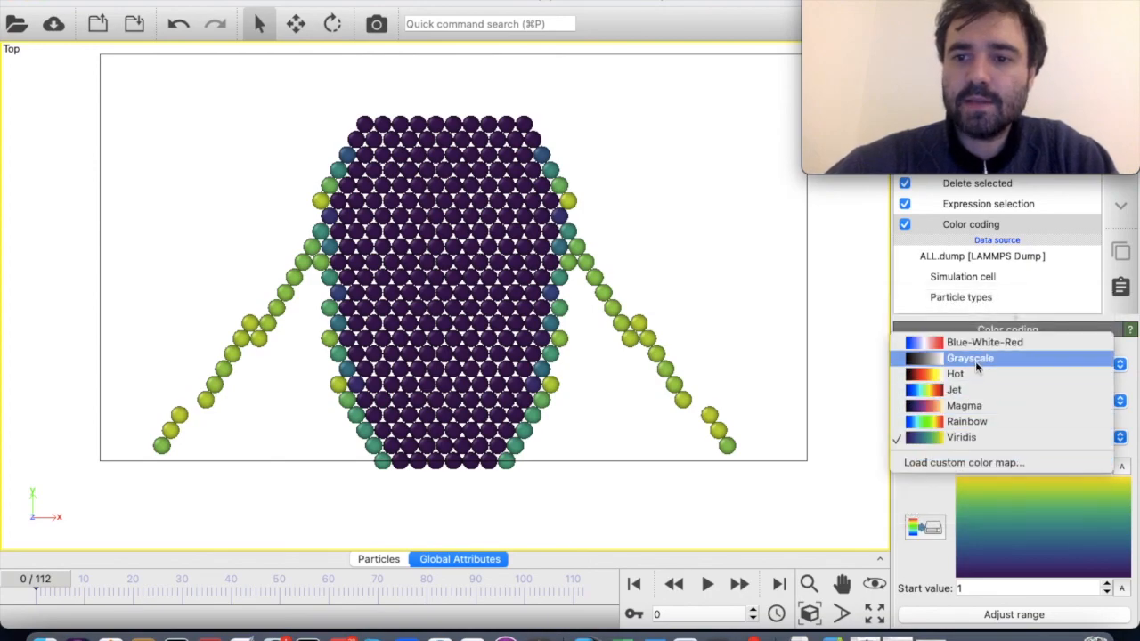
{"action": "left_click", "coordinate": [975, 361]}
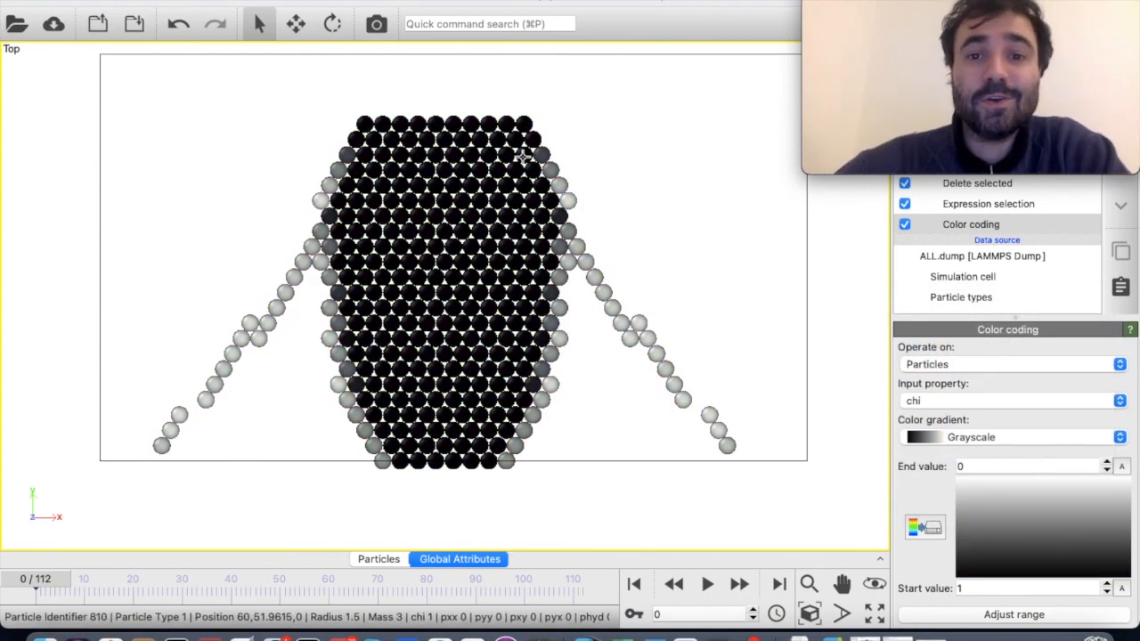